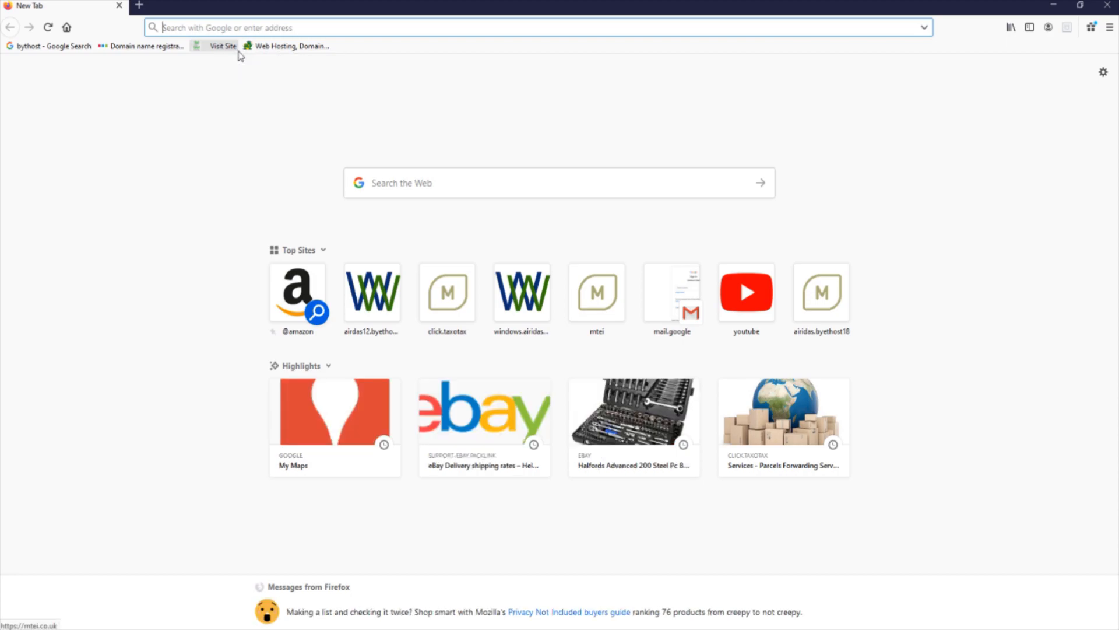
- Search the web for "my map", open Google My Maps and create a new map
type("my map")
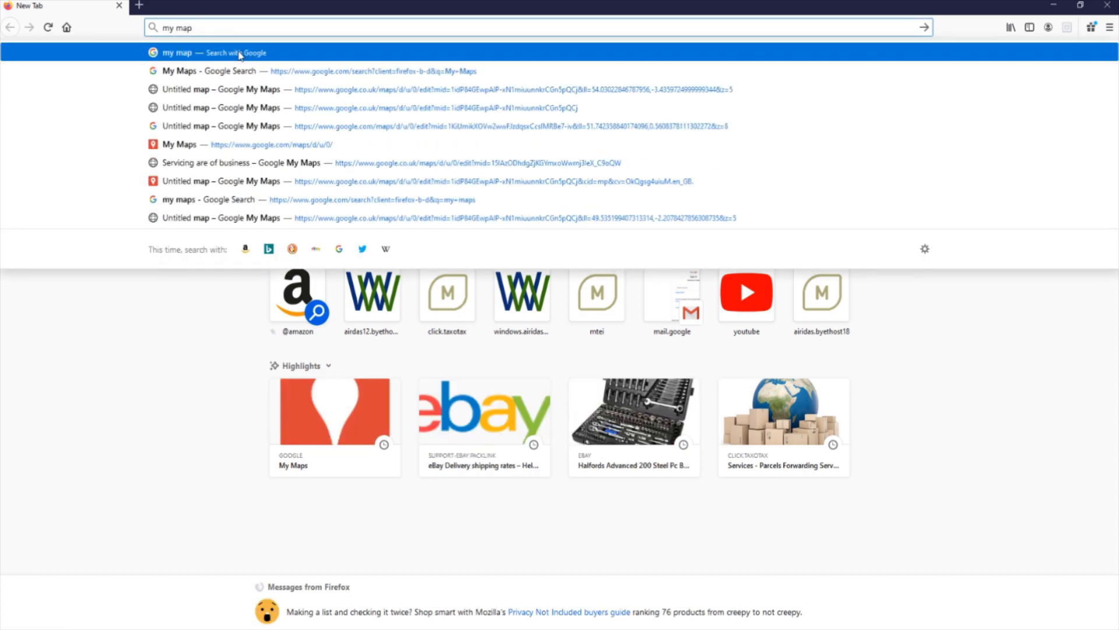
key("Return")
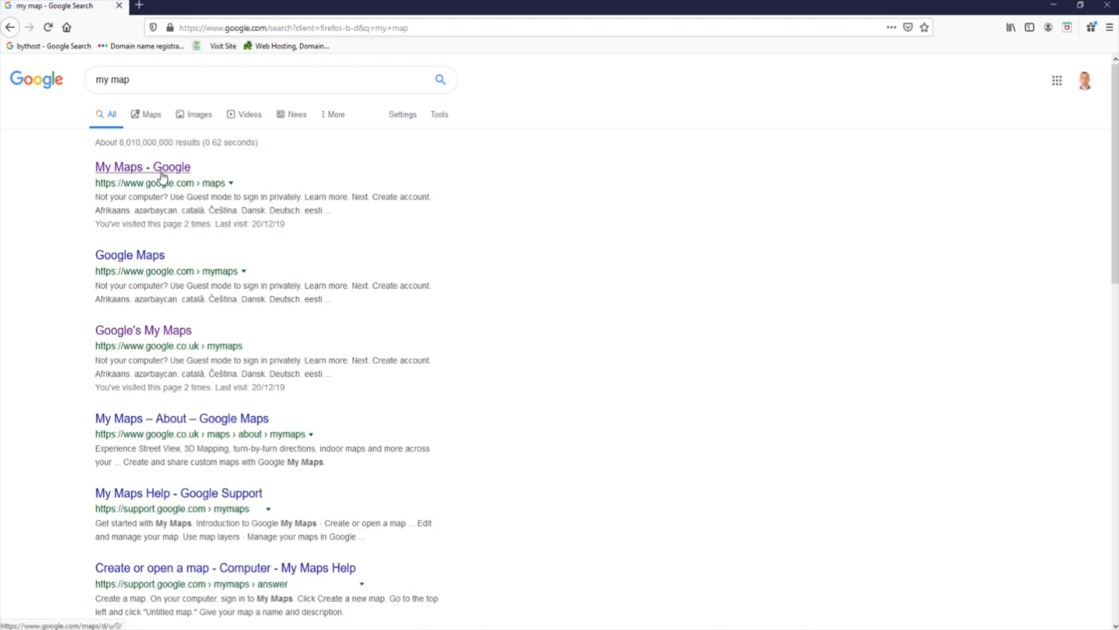
left_click(164, 174)
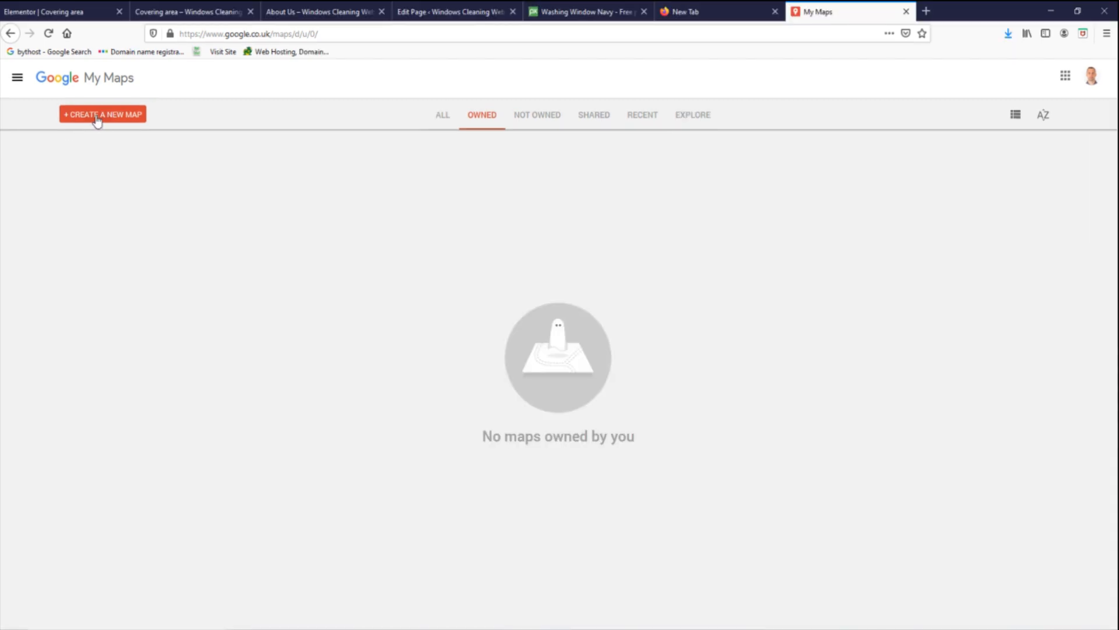
left_click(97, 121)
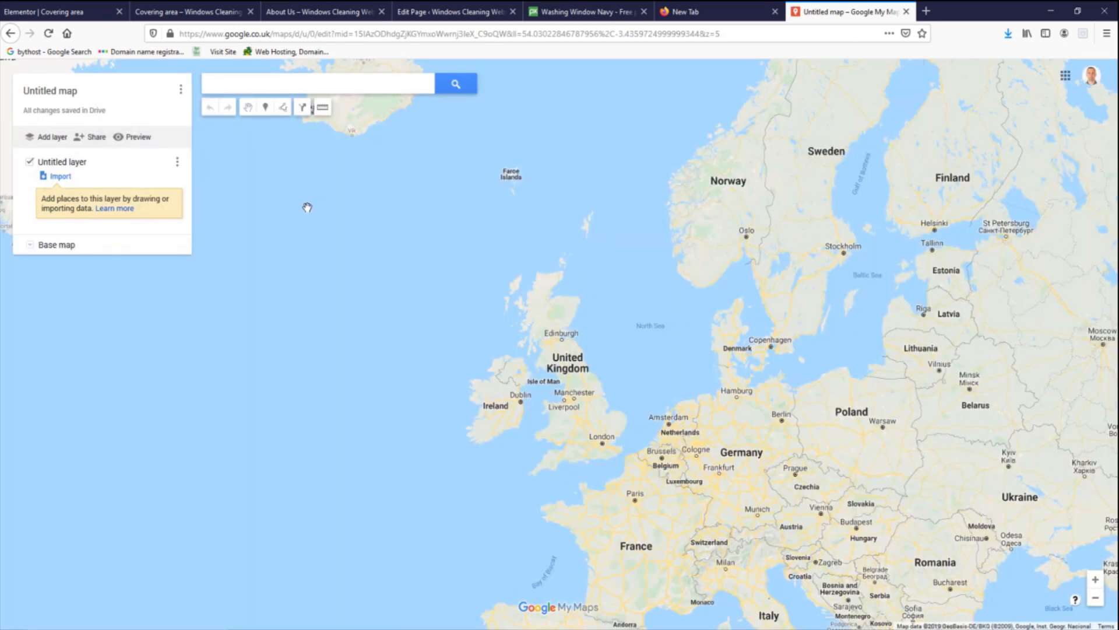
- Search the map for Ashford, dismiss the place details and get a closer view of the town
left_click(266, 92)
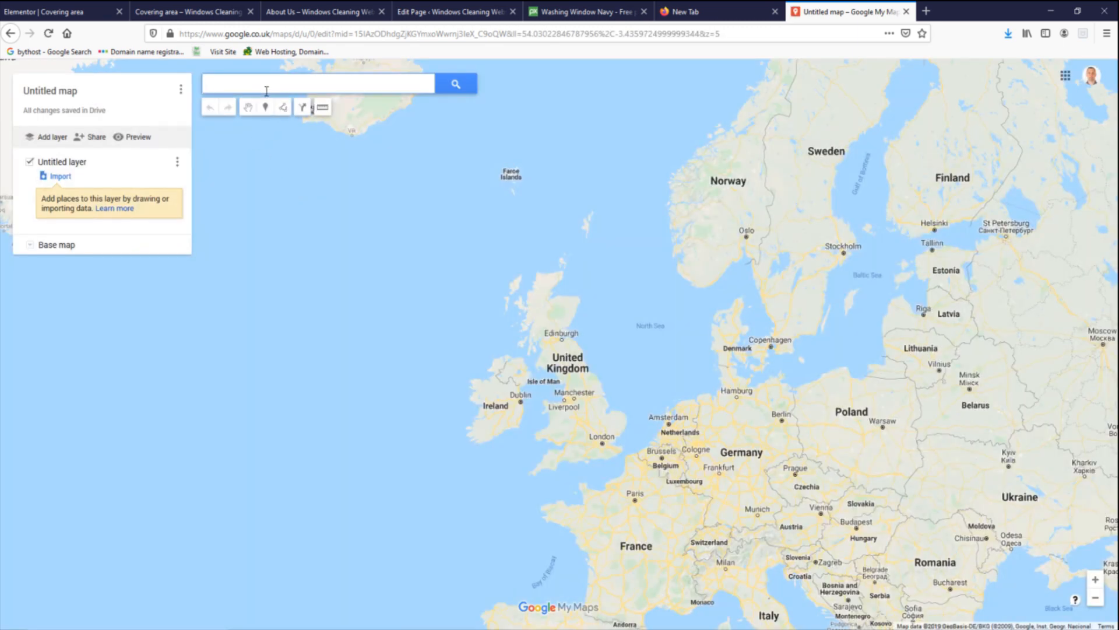
type("Ashford")
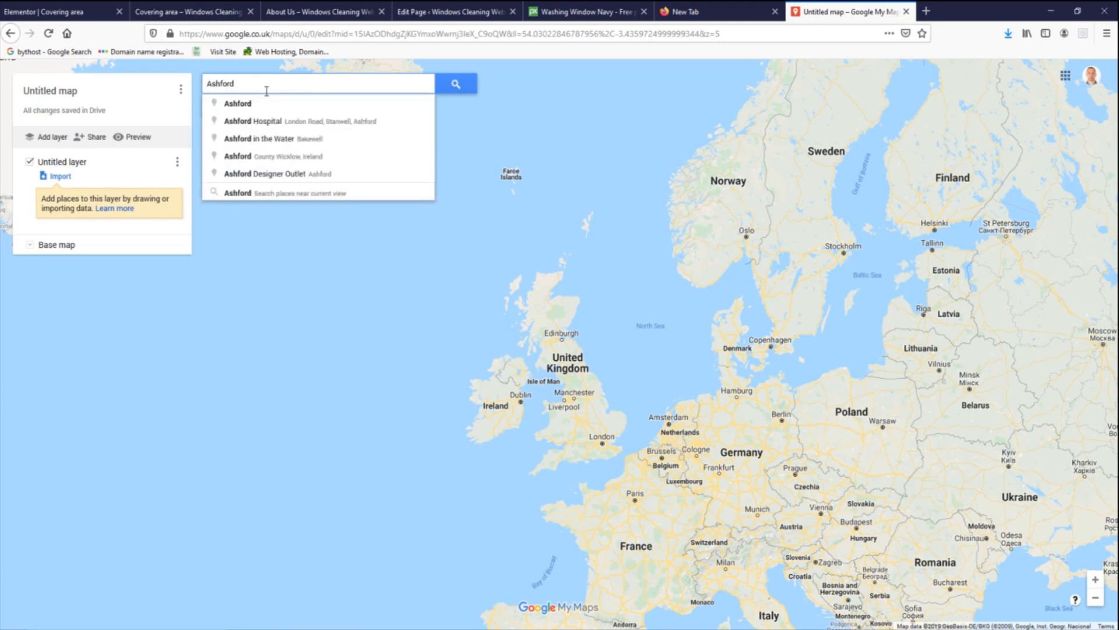
key("Return")
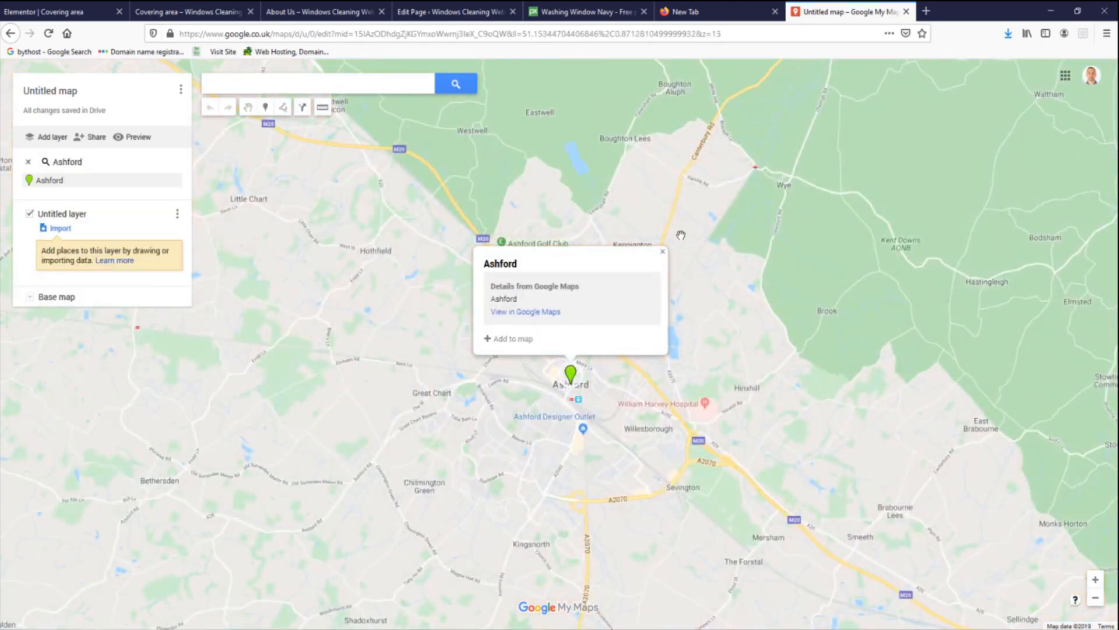
left_click(662, 252)
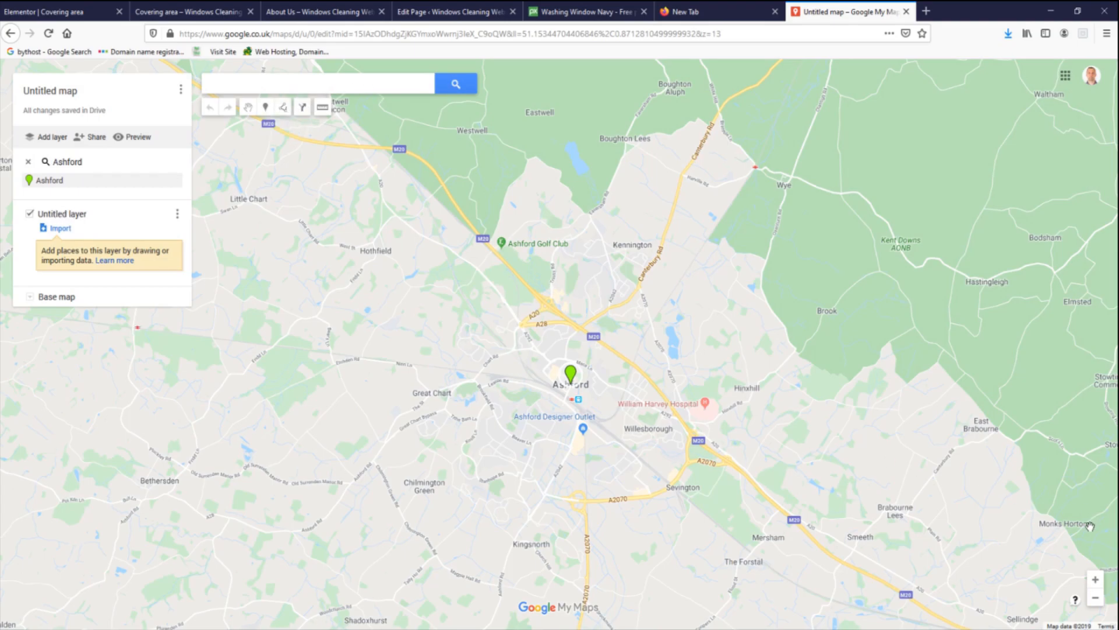
left_click(1095, 579)
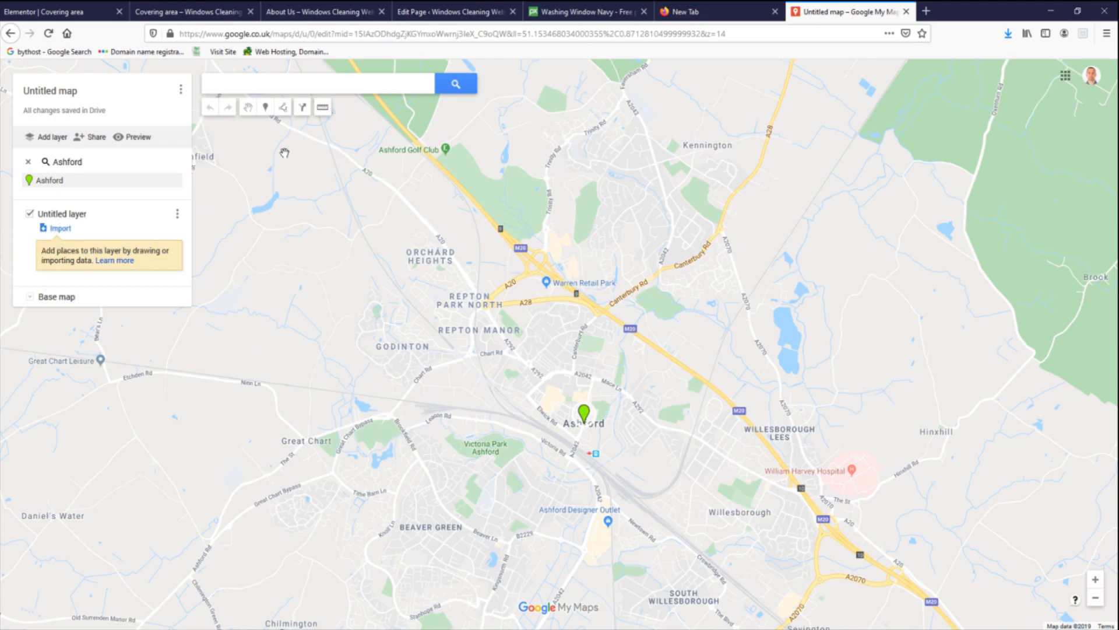
- Draw a closed shape of about 5.6 km² around Godinton, from Ashford's centre west past Great Chart and north beyond Orchard Heights
left_click(284, 109)
left_click(308, 131)
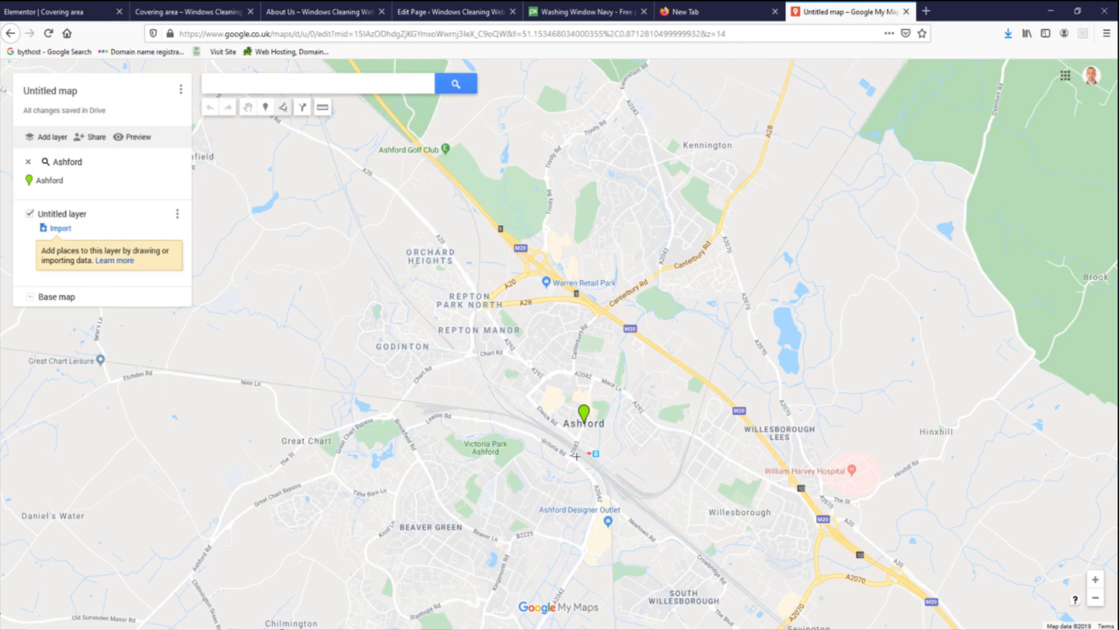
left_click(570, 457)
left_click(528, 431)
left_click(471, 419)
left_click(435, 415)
left_click(402, 430)
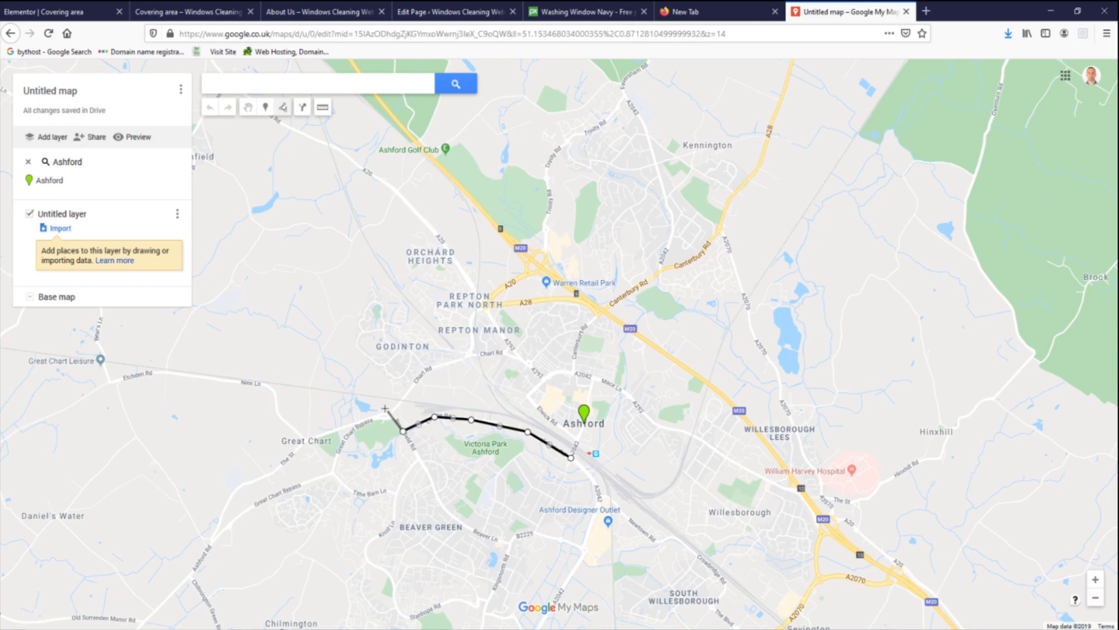
left_click(390, 416)
left_click(306, 441)
left_click(280, 419)
left_click(268, 384)
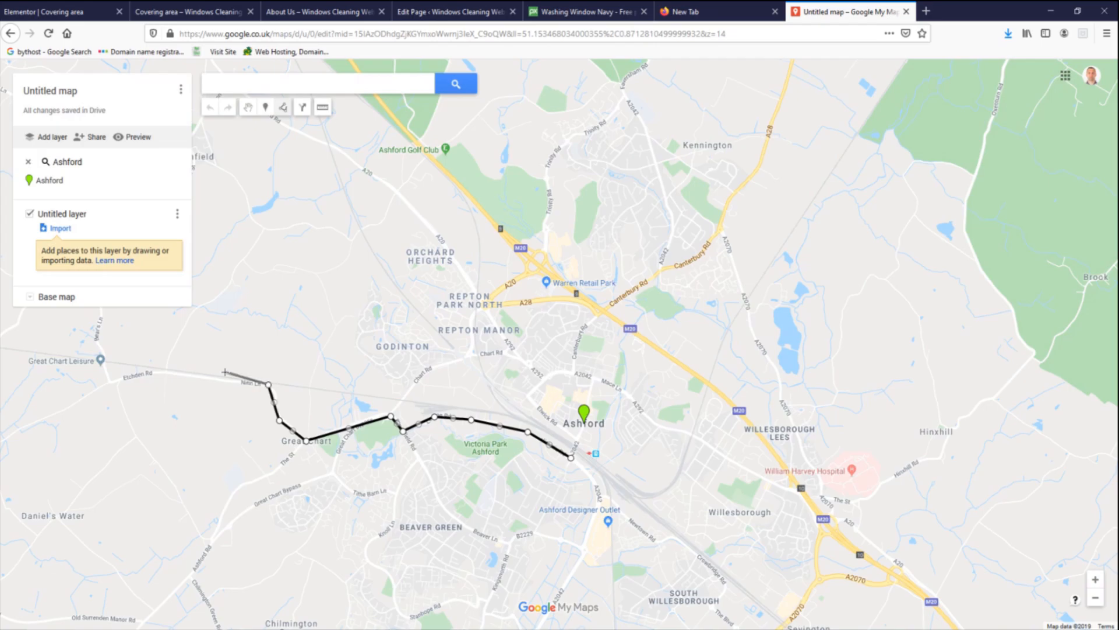
left_click(207, 376)
left_click(166, 371)
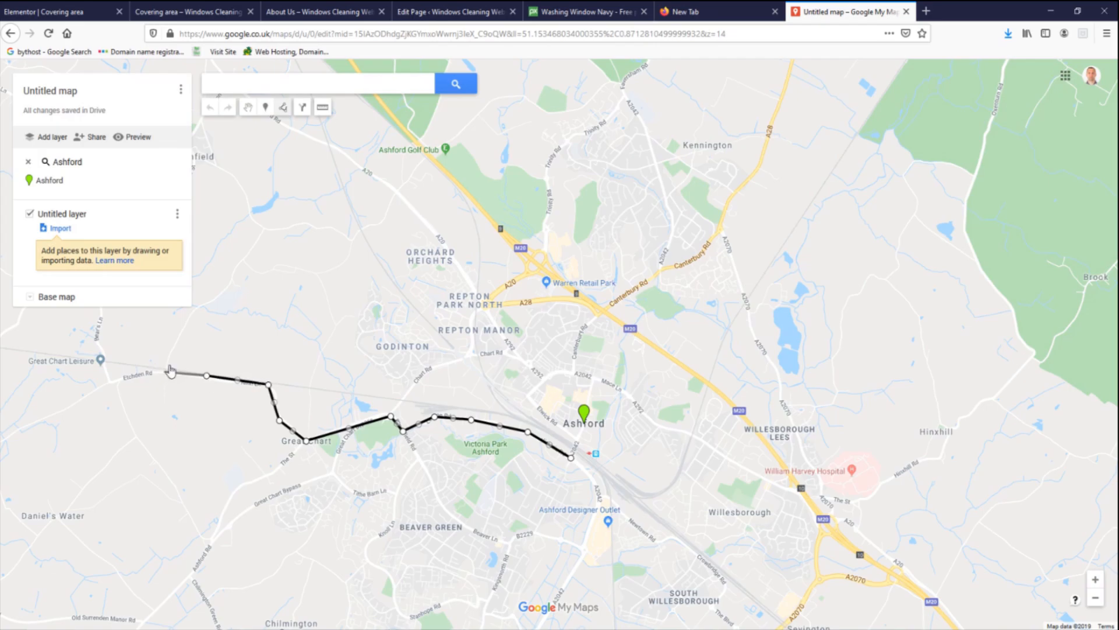
left_click(185, 331)
left_click(210, 299)
left_click(224, 290)
left_click(236, 271)
left_click(268, 227)
left_click(332, 230)
left_click(349, 238)
left_click(377, 228)
left_click(394, 190)
left_click(408, 219)
left_click(434, 227)
left_click(467, 282)
left_click(502, 337)
left_click(533, 370)
left_click(545, 380)
left_click(532, 403)
left_click(557, 421)
left_click(574, 442)
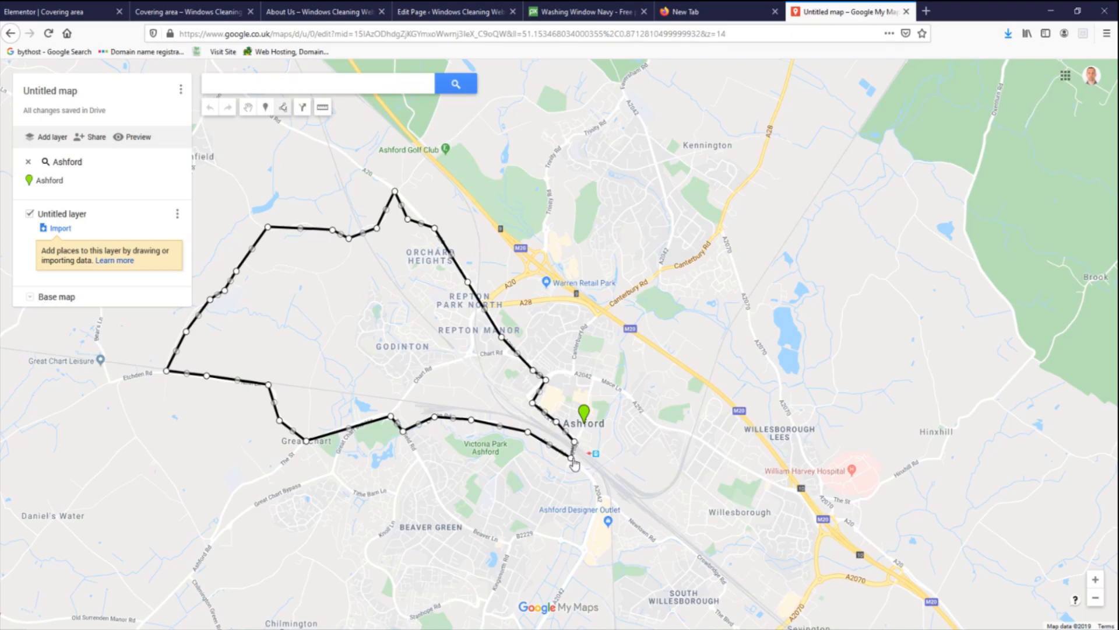
left_click(571, 457)
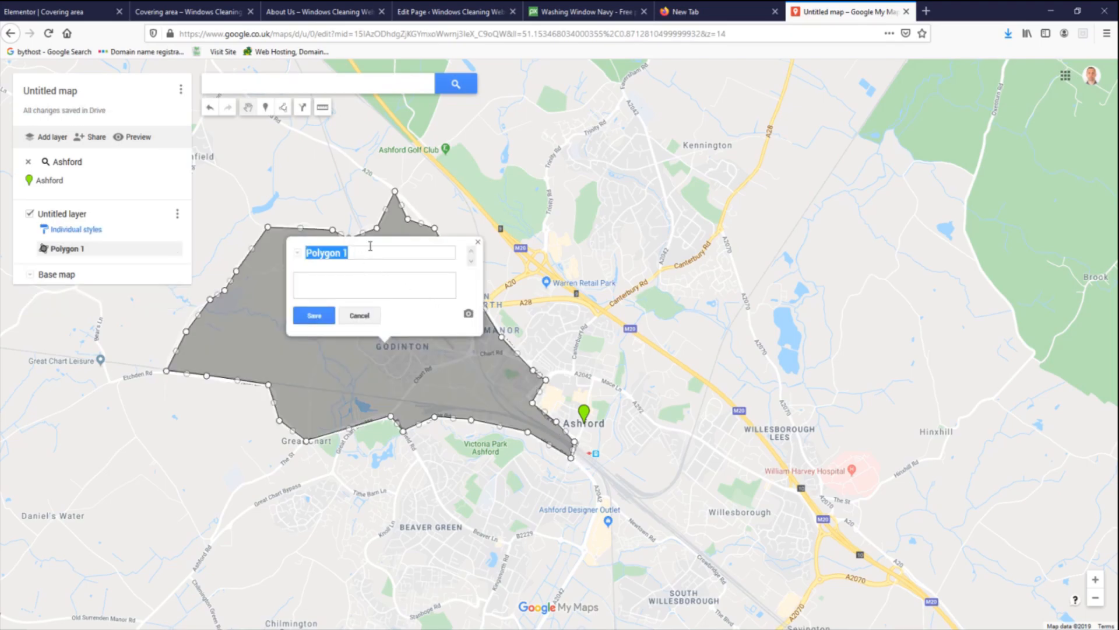
- Name the shape Mondays, give it the description "Servicing on Mondays" and save it
type("Mondays")
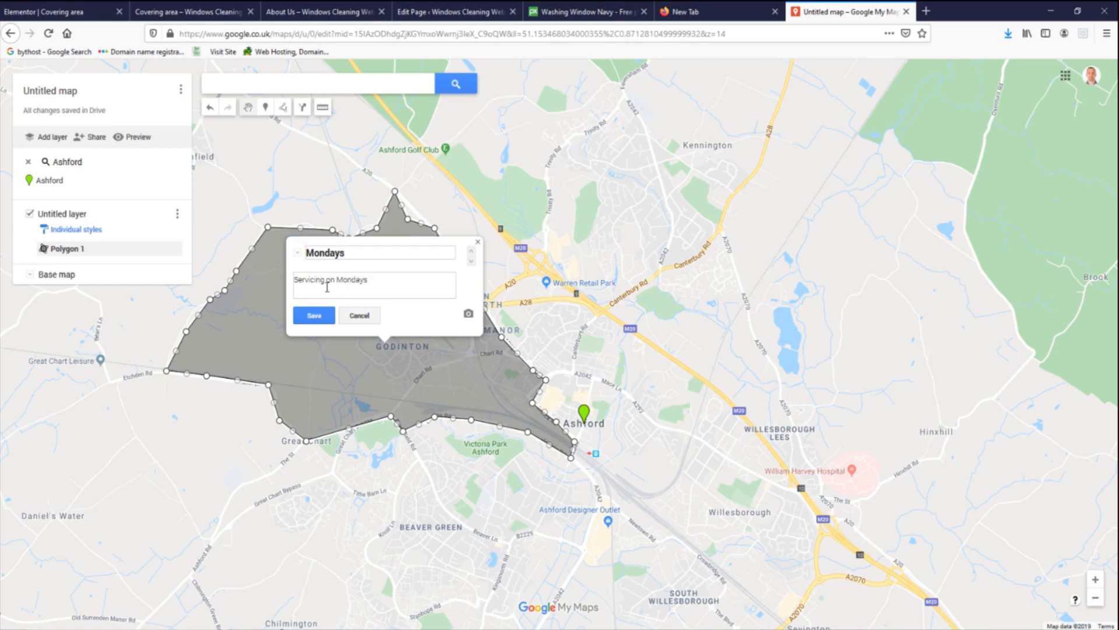
left_click(314, 315)
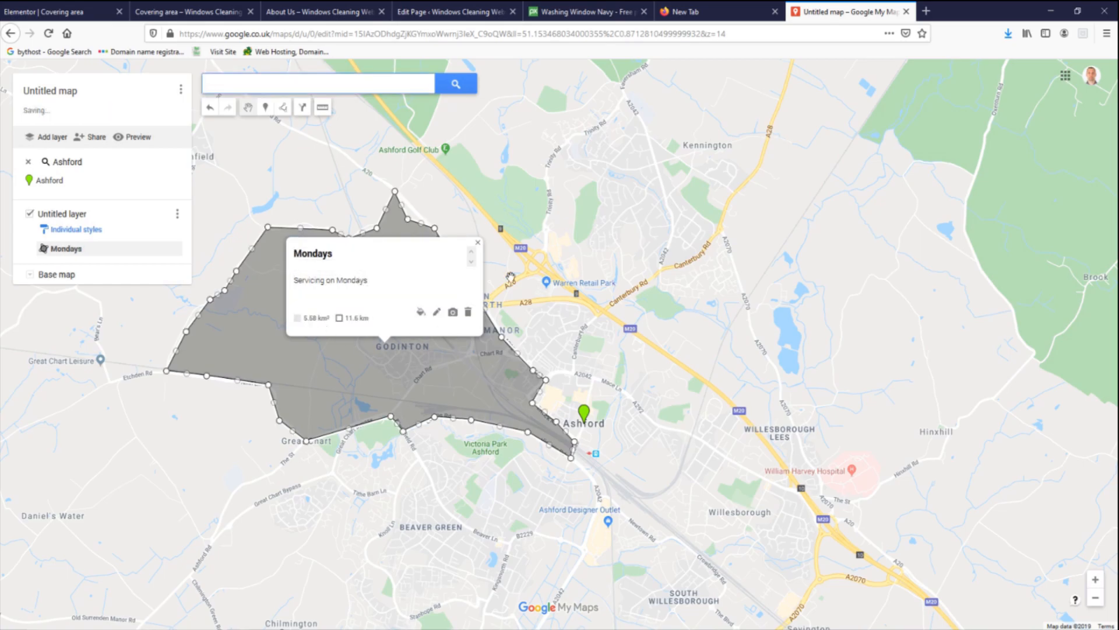
left_click(478, 242)
- Add a second layer and draw a closed shape of about 5 km² north of Ashford, bordering the Mondays area and reaching Canterbury Road
left_click(43, 140)
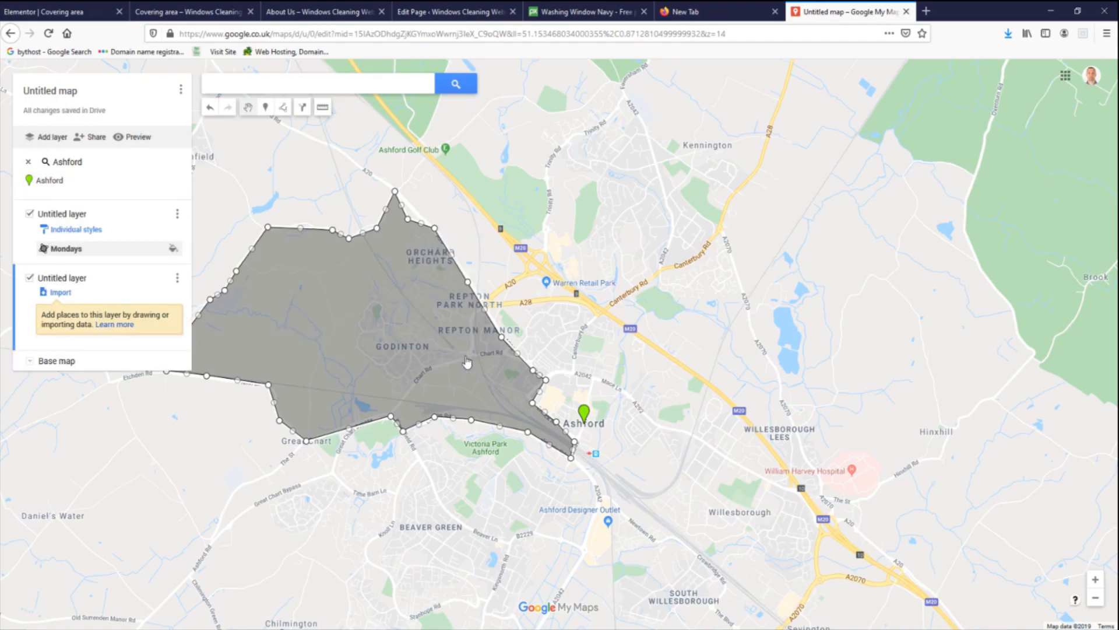
left_click(283, 106)
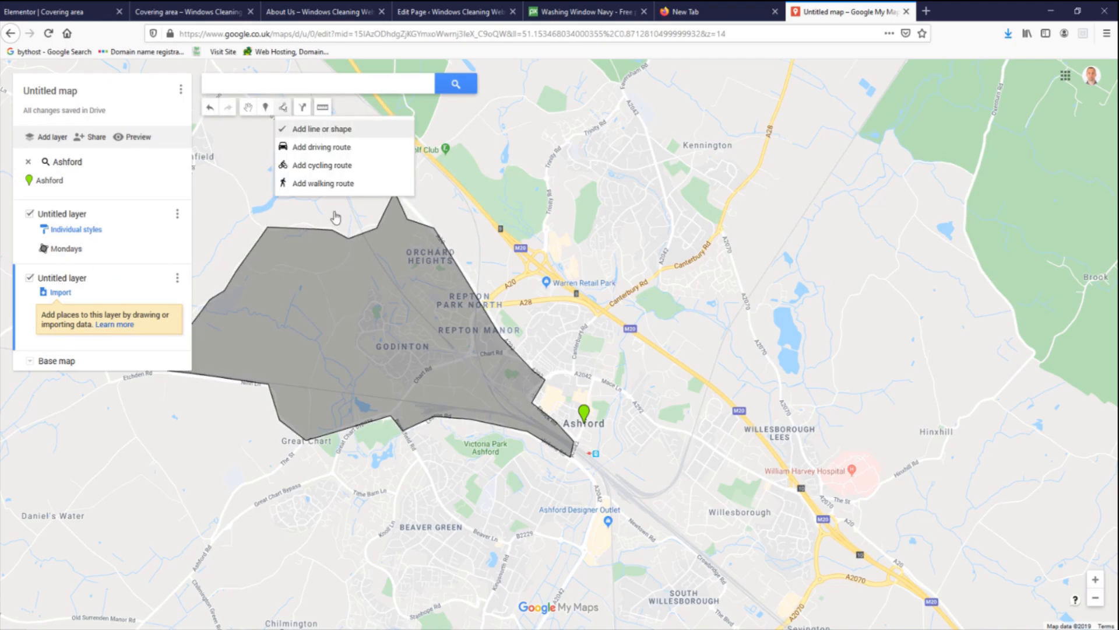
left_click(544, 379)
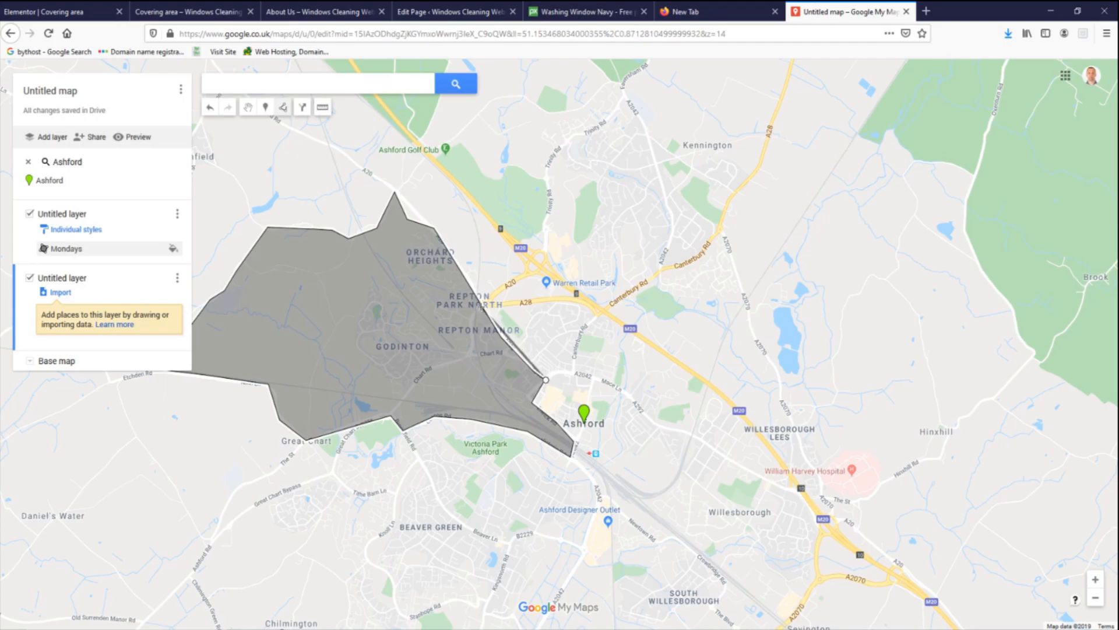
left_click(481, 305)
left_click(434, 227)
left_click(395, 191)
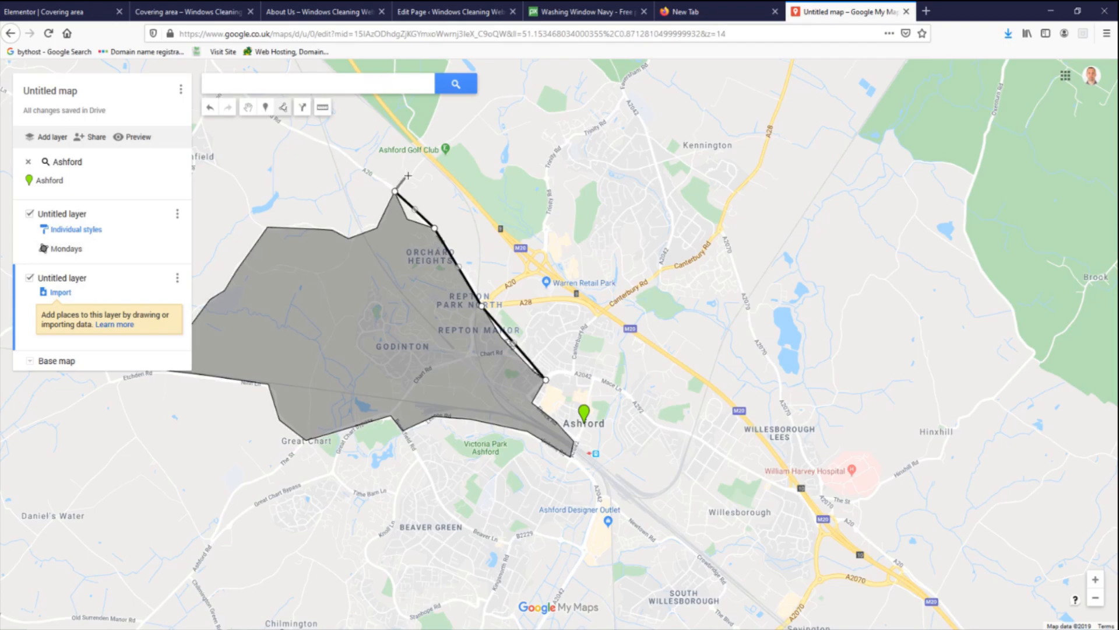
left_click(418, 166)
left_click(449, 145)
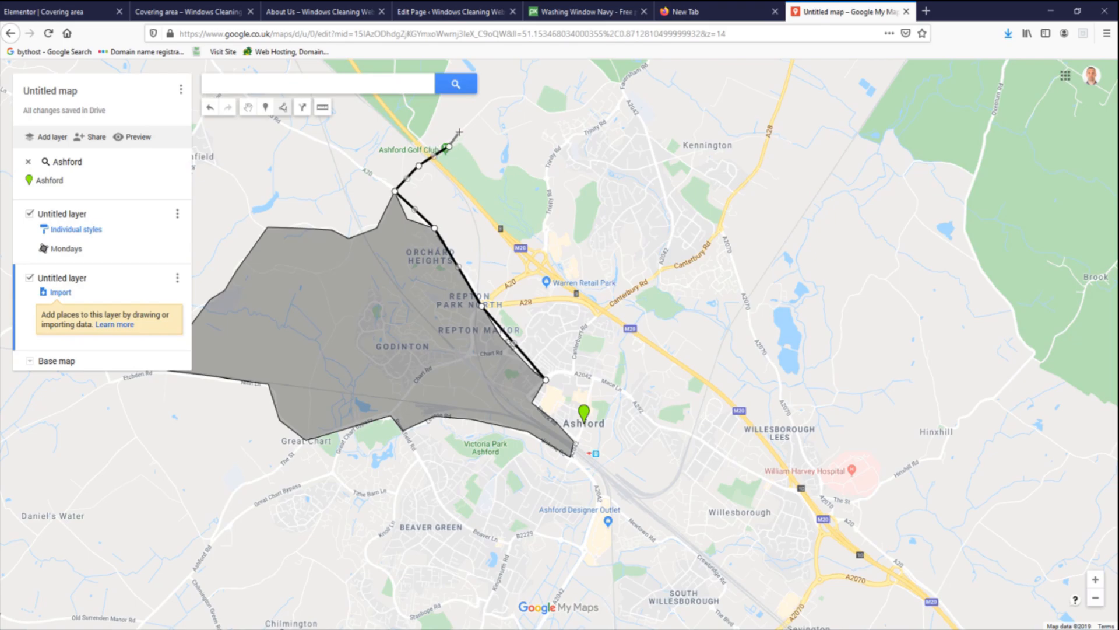
left_click(488, 103)
left_click(521, 96)
left_click(555, 110)
left_click(589, 105)
left_click(603, 81)
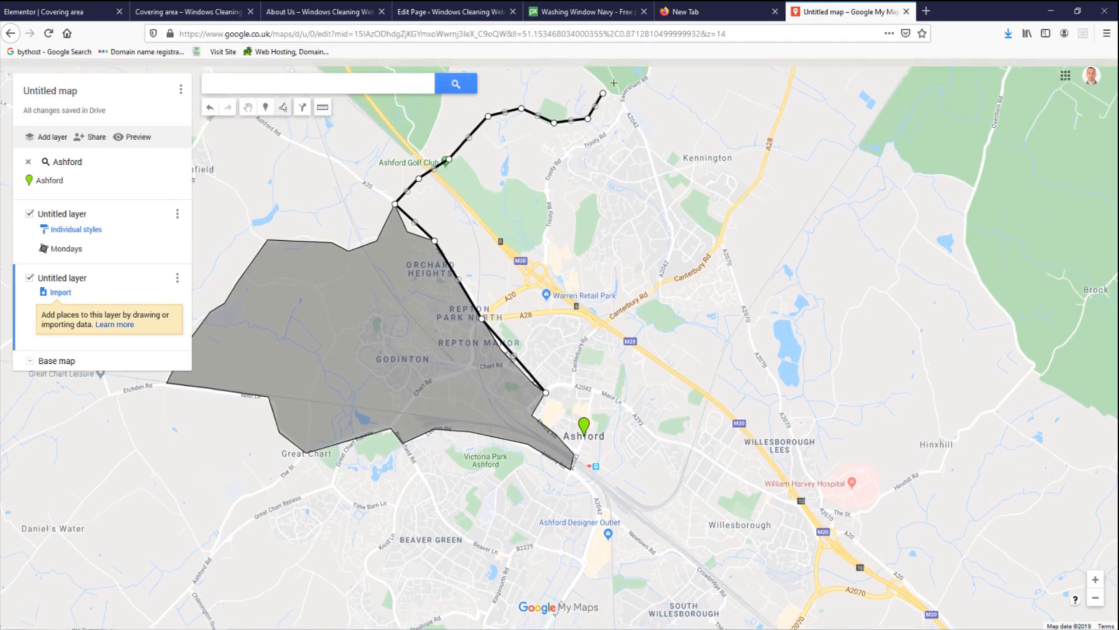
left_click(622, 138)
left_click(643, 174)
left_click(660, 228)
left_click(671, 272)
left_click(661, 316)
left_click(654, 335)
left_click(616, 356)
left_click(588, 383)
left_click(575, 414)
left_click(574, 427)
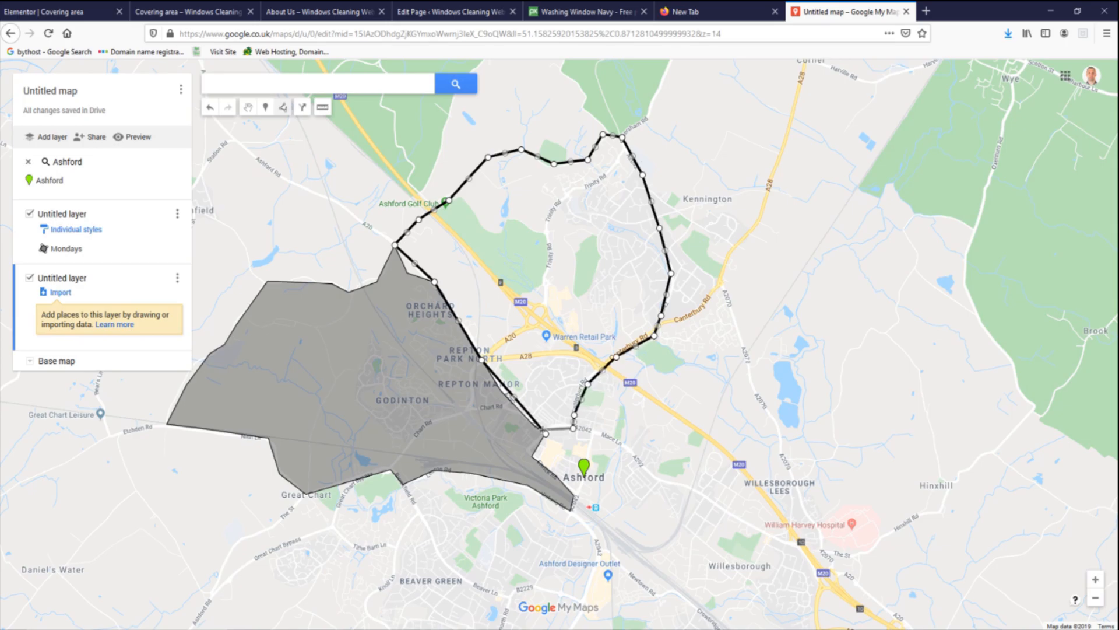
left_click(546, 433)
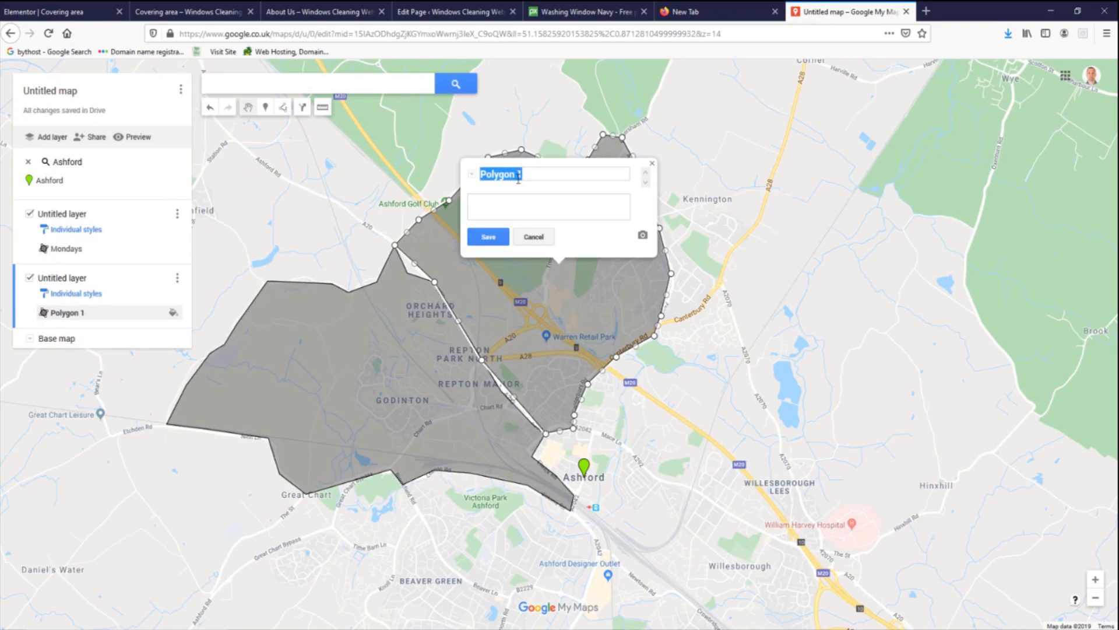
- Save the second shape as Tuesday with the description "Servicing on Tuesdays", and style it orange with a thicker border
type("Tuesdays")
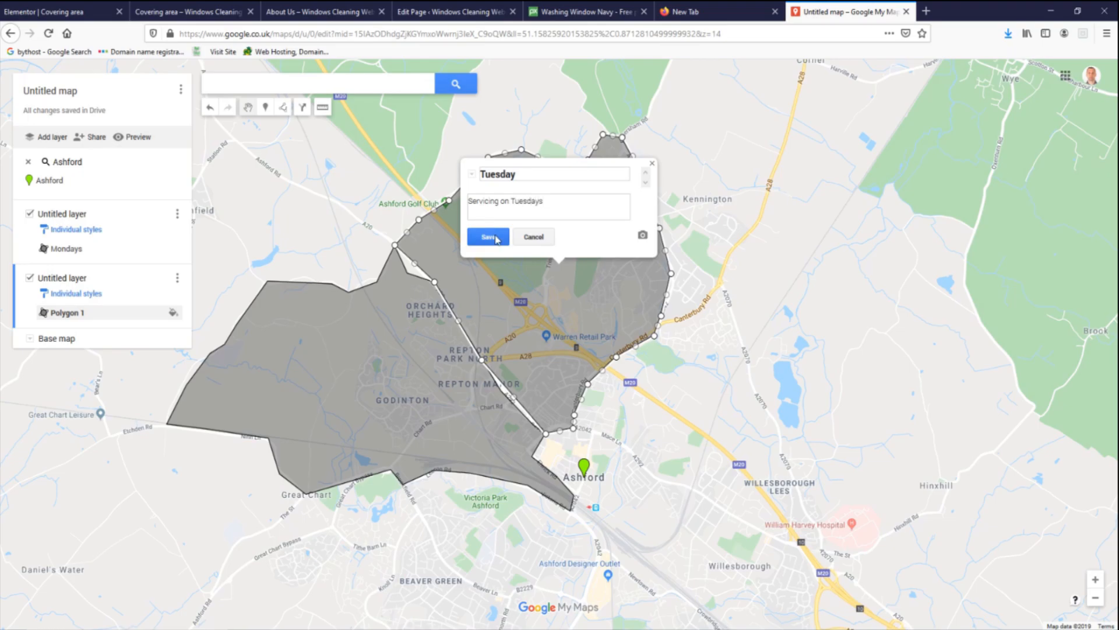
left_click(488, 237)
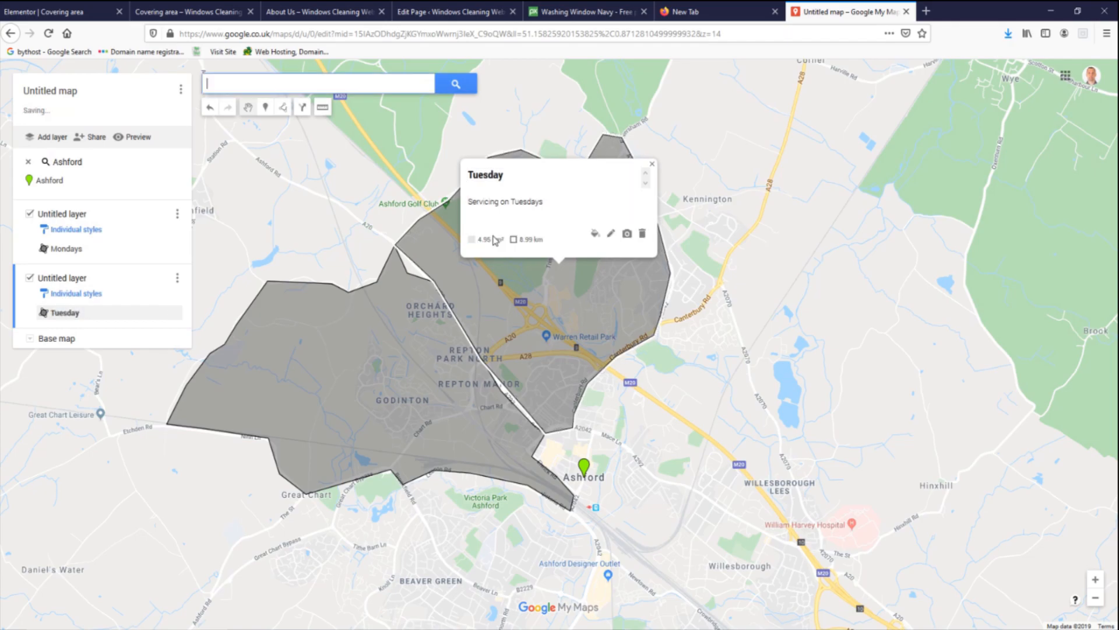
left_click(595, 233)
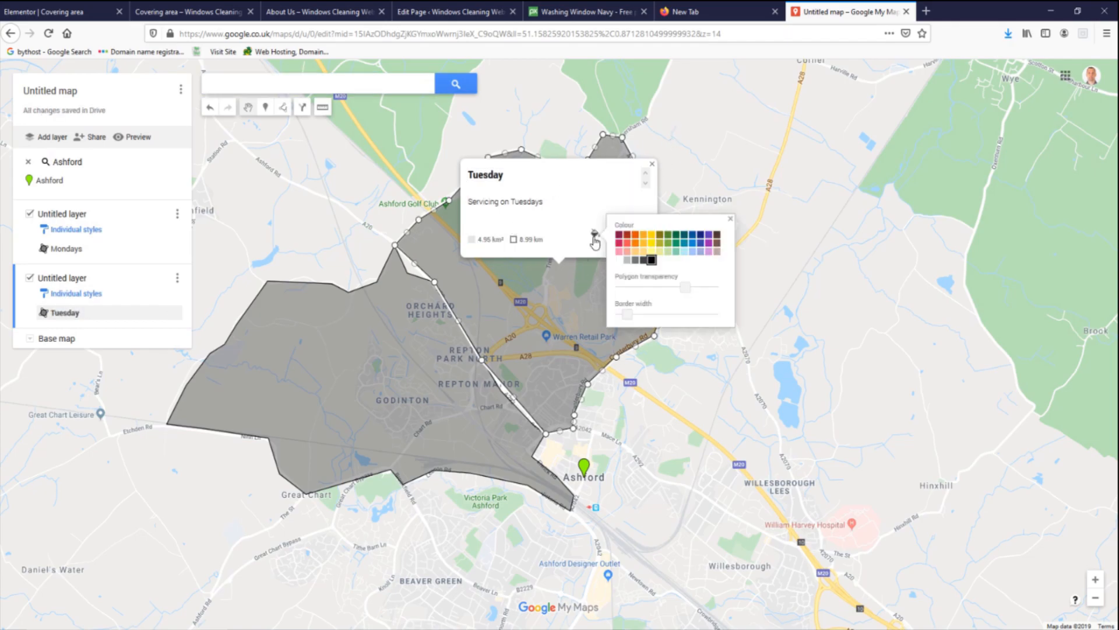
left_click(635, 243)
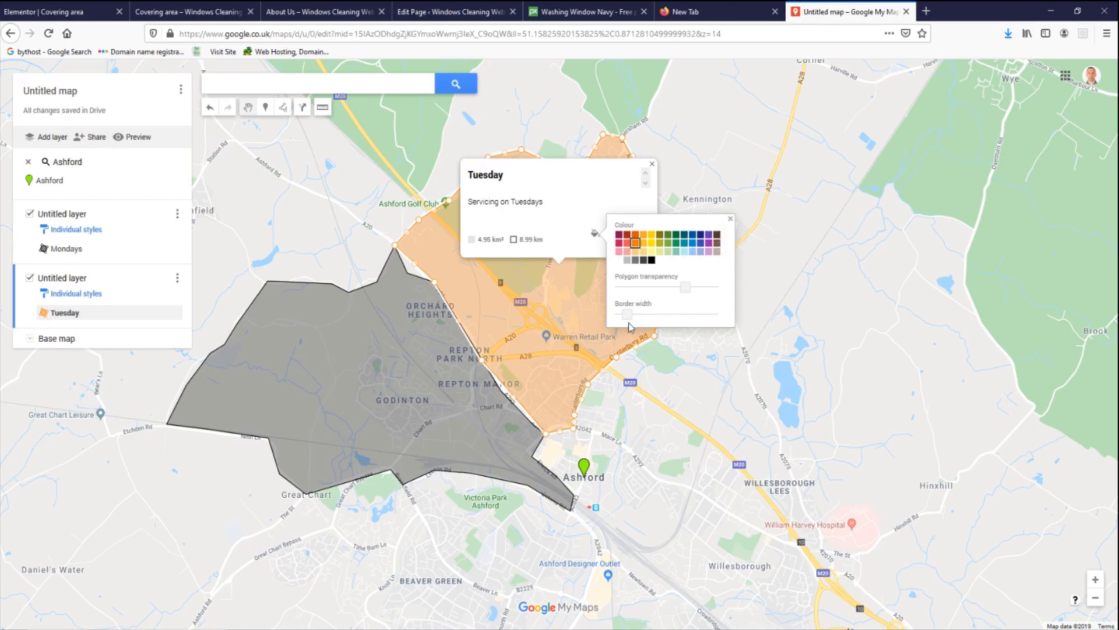
left_click_drag(683, 287, 639, 316)
left_click(709, 98)
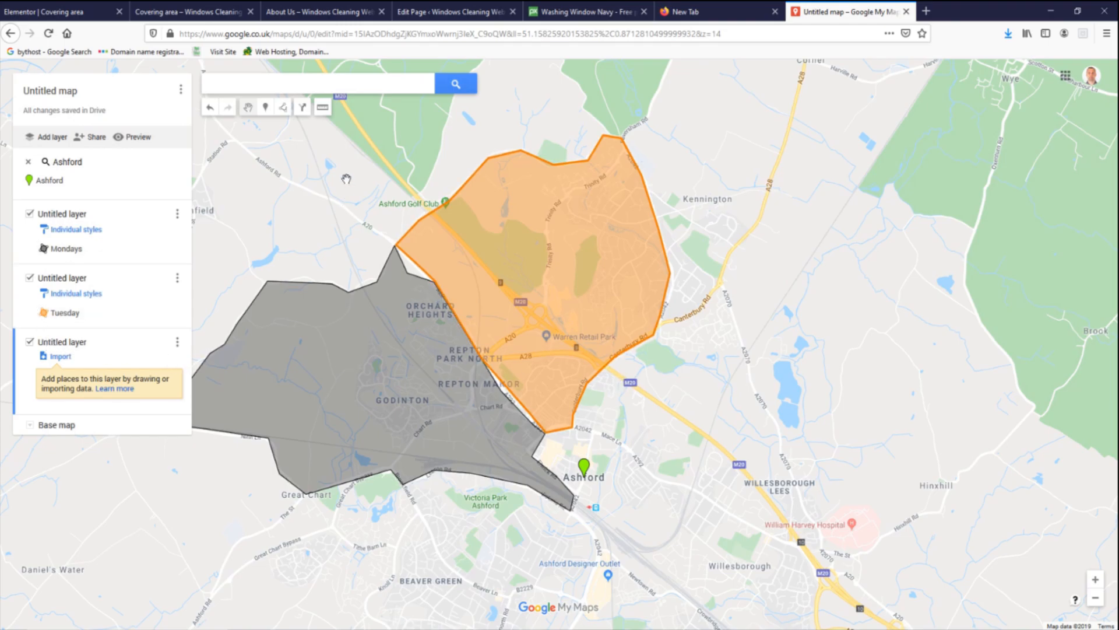
- On the third layer, draw a closed shape of about 6.3 km² east of Ashford, bordering the Tuesday area and covering Willesborough down to Sevington
left_click(284, 108)
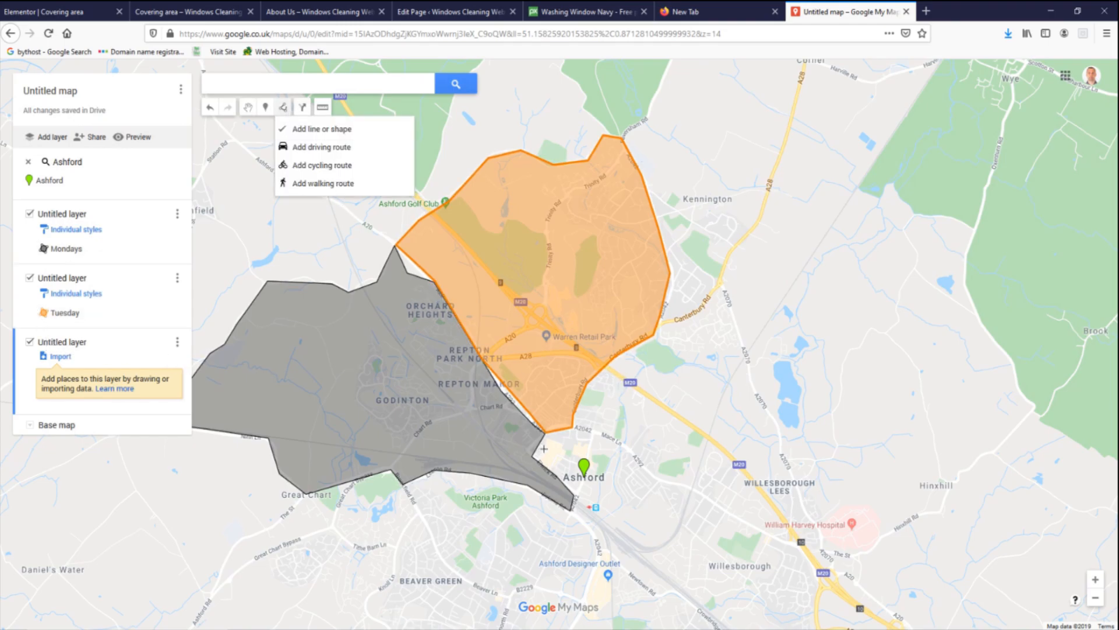
left_click(571, 426)
left_click(608, 363)
left_click(627, 351)
left_click(646, 337)
left_click(660, 320)
left_click(720, 282)
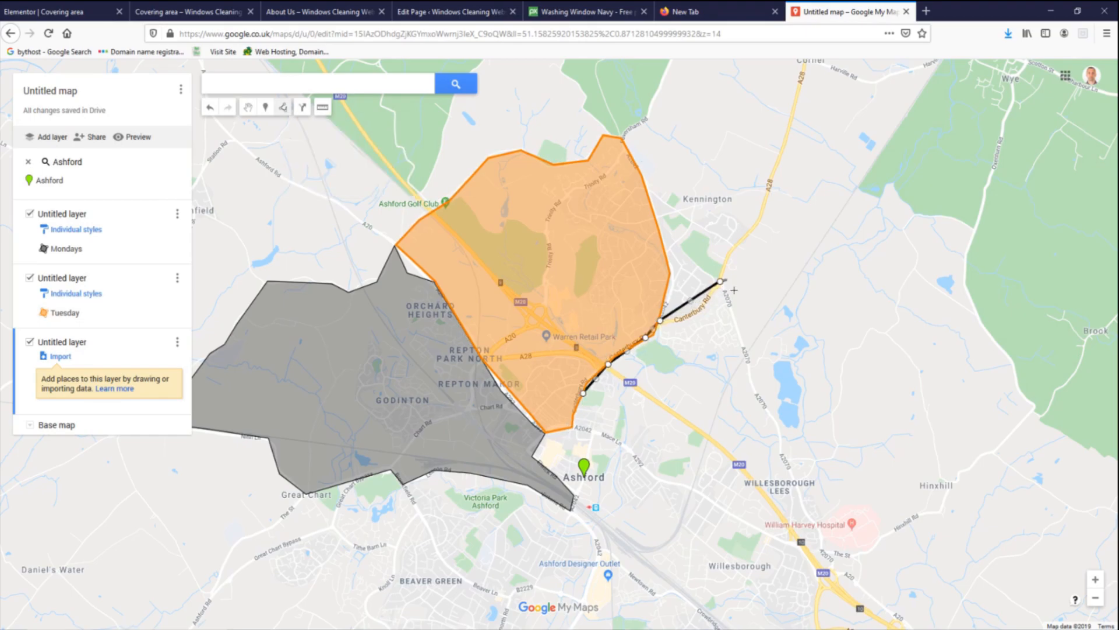
left_click(764, 402)
left_click(784, 456)
left_click(809, 502)
left_click(827, 543)
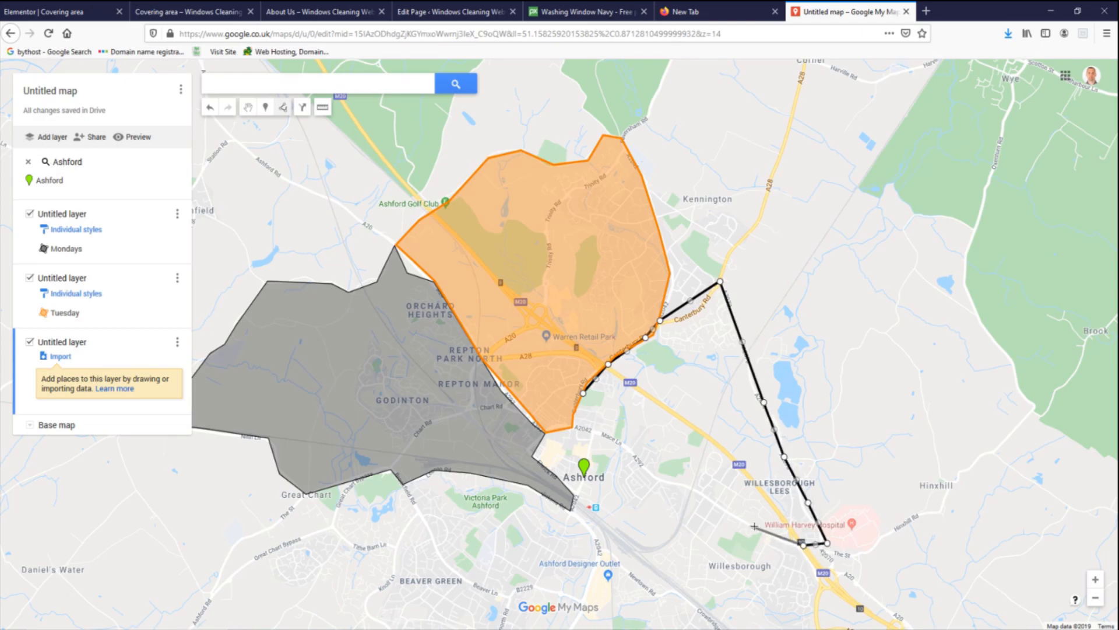
left_click(803, 545)
left_click_drag(791, 587, 789, 581)
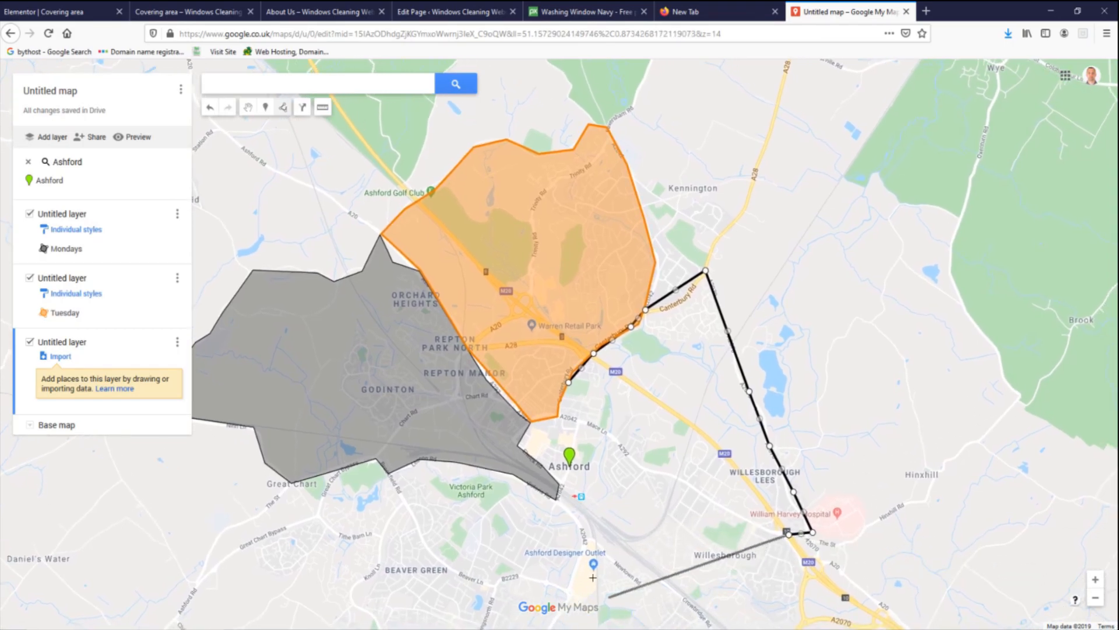
scroll(590, 484, "down", 1)
scroll(592, 452, "up", 1)
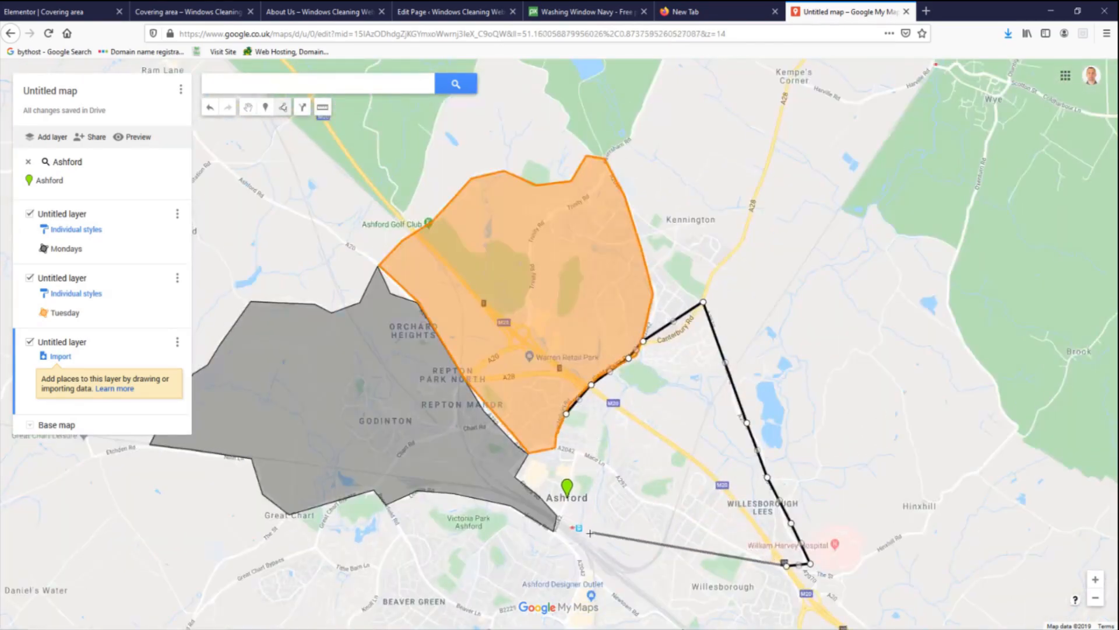
left_click(1095, 597)
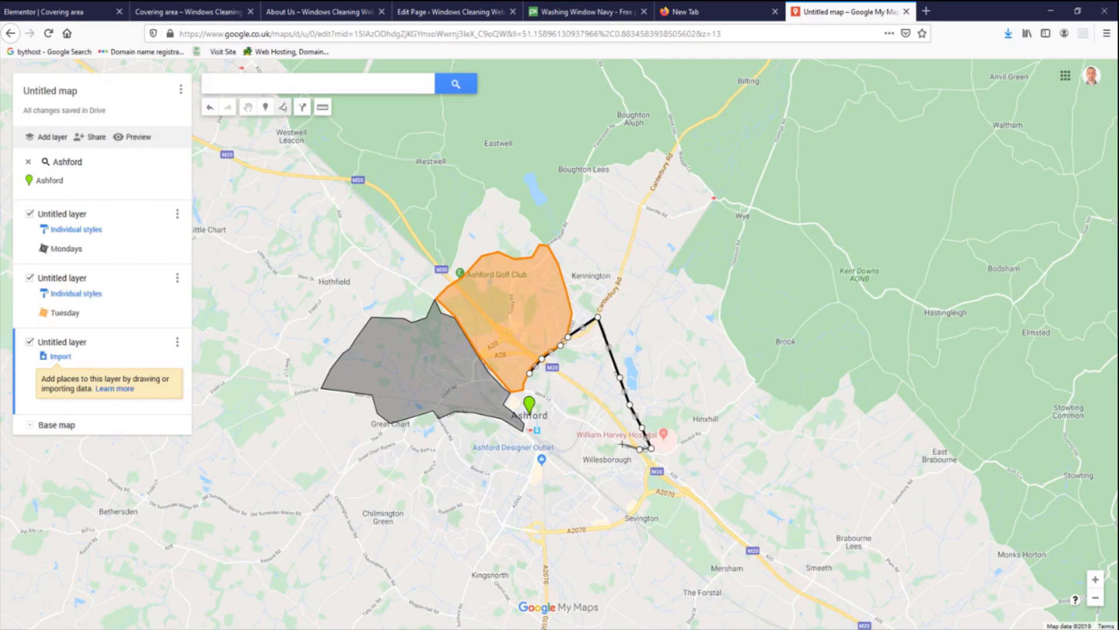
left_click(648, 464)
left_click(648, 481)
left_click(644, 494)
left_click(631, 516)
left_click(603, 516)
left_click(595, 481)
left_click(574, 473)
left_click(546, 457)
left_click(523, 432)
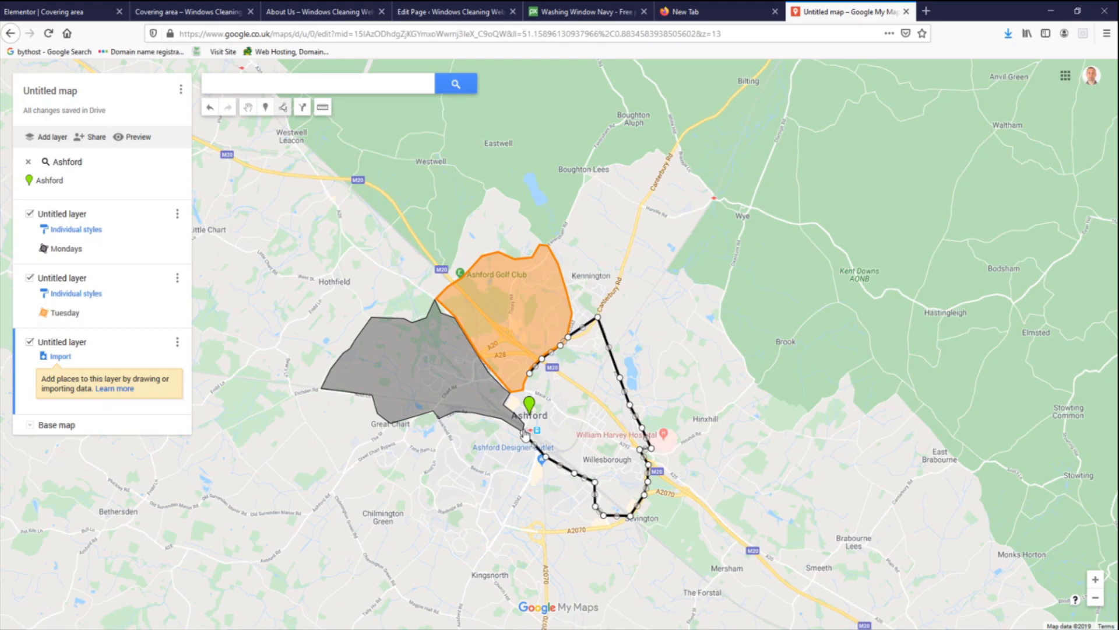
left_click(504, 404)
left_click(529, 374)
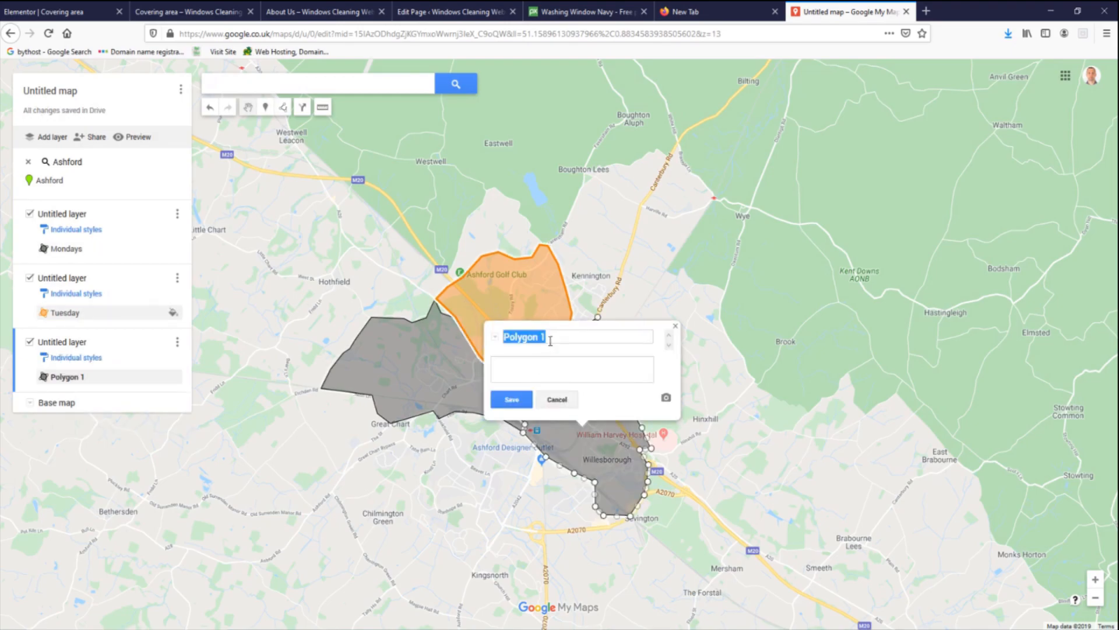
- Name the third shape Wednesdays, give it the description "Servicing on Wednesdays" and save it
type("We")
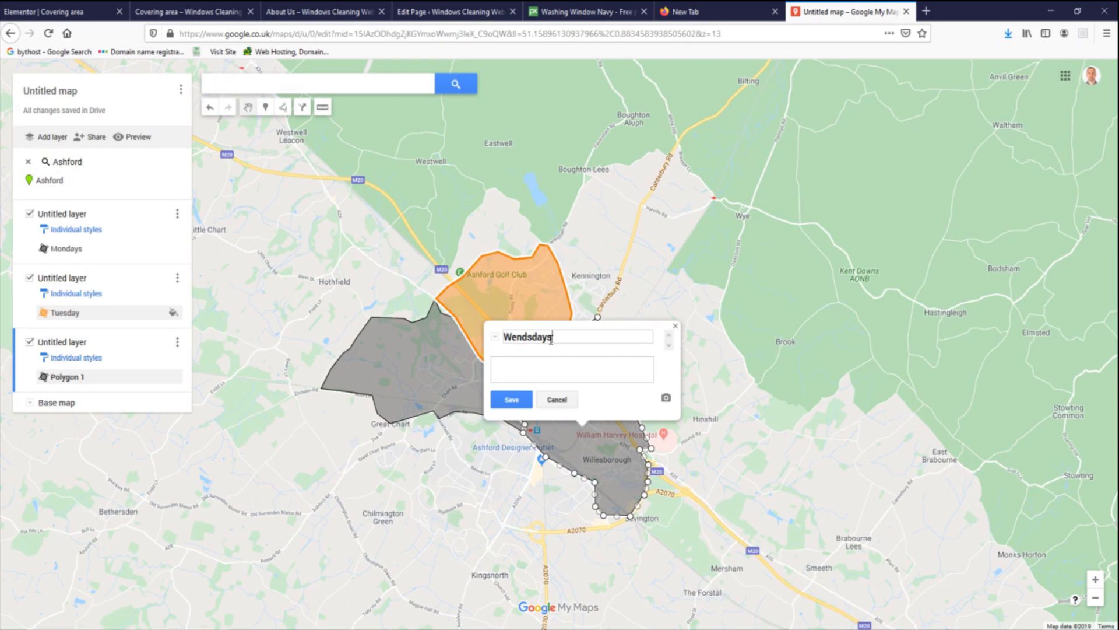
type("ndsdays")
right_click(532, 336)
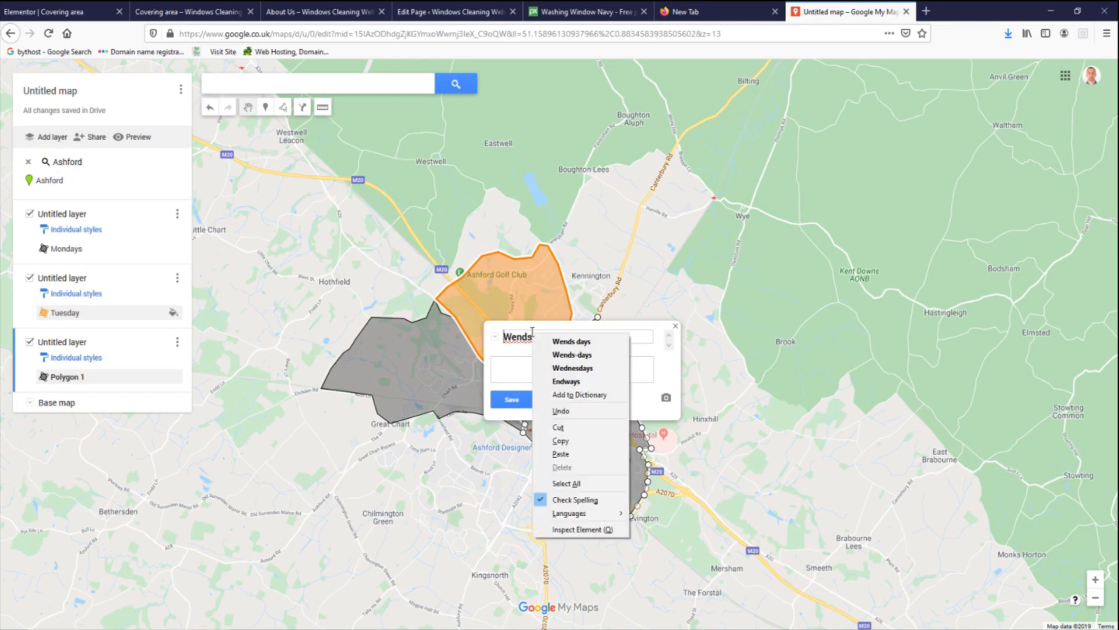
left_click(572, 368)
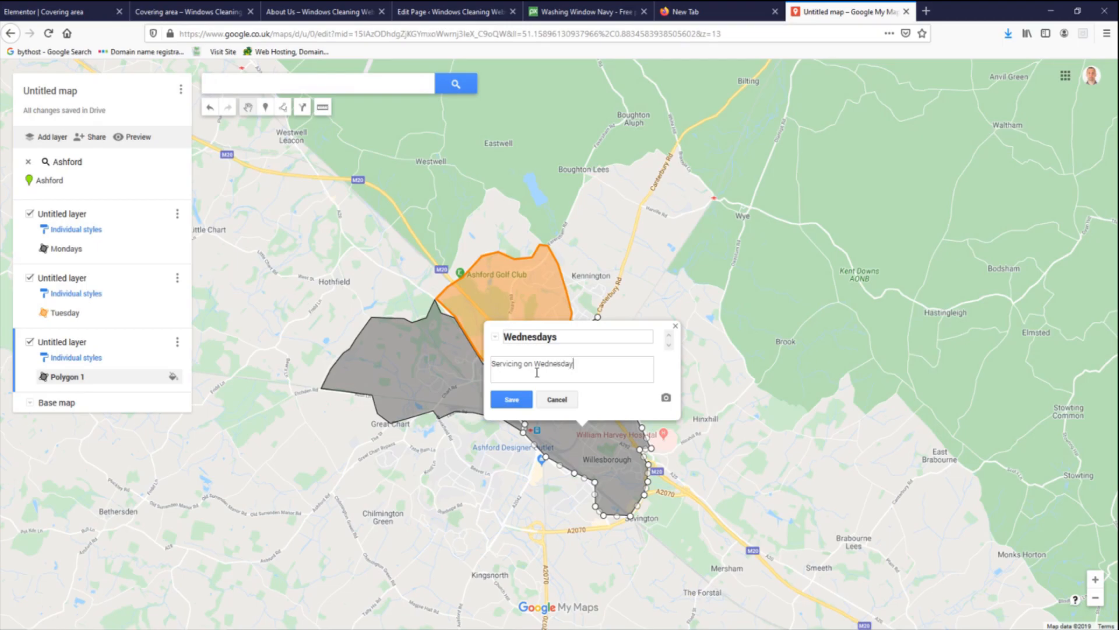
left_click(511, 399)
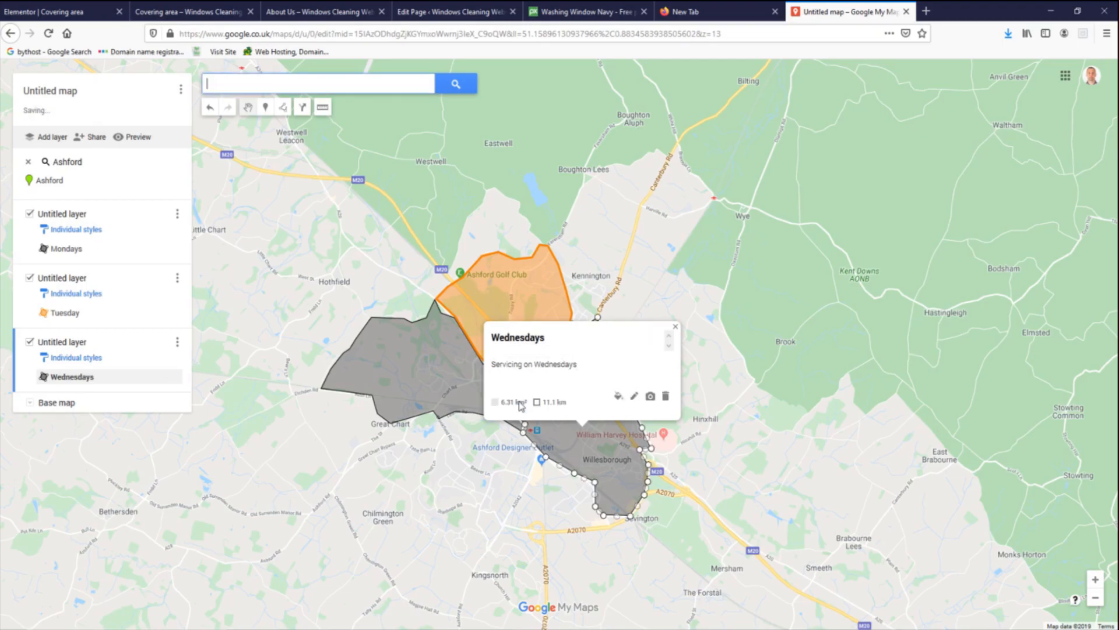
- Colour the Wednesdays shape light red and close its details
left_click(618, 396)
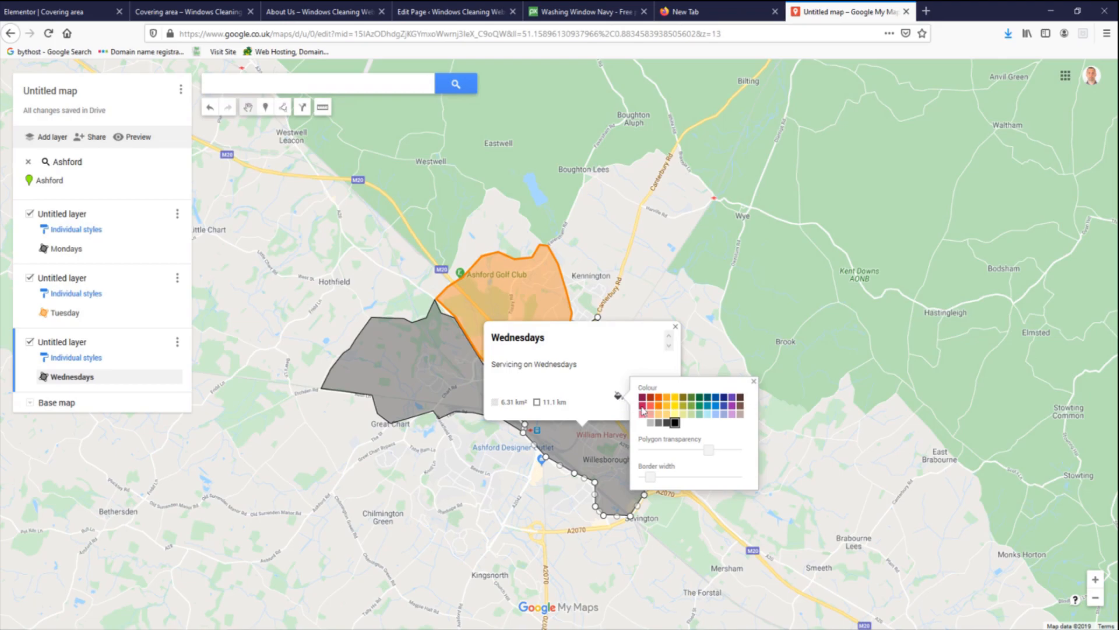
left_click(645, 415)
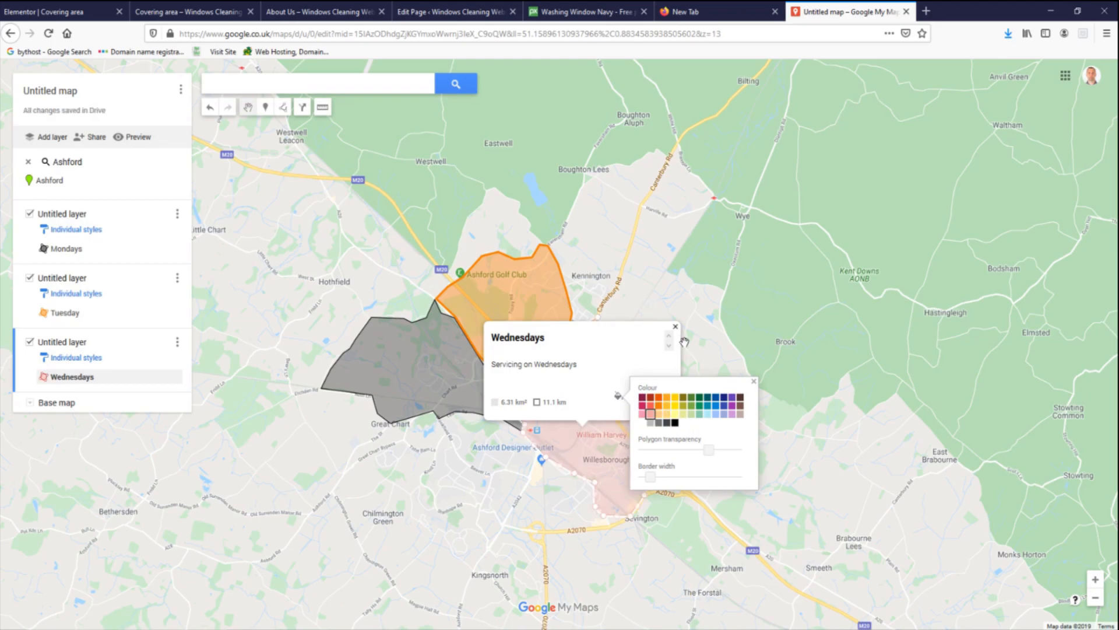
mouse_move(708, 453)
left_mouse_down()
mouse_move(719, 454)
mouse_move(695, 456)
left_mouse_up()
left_click(690, 301)
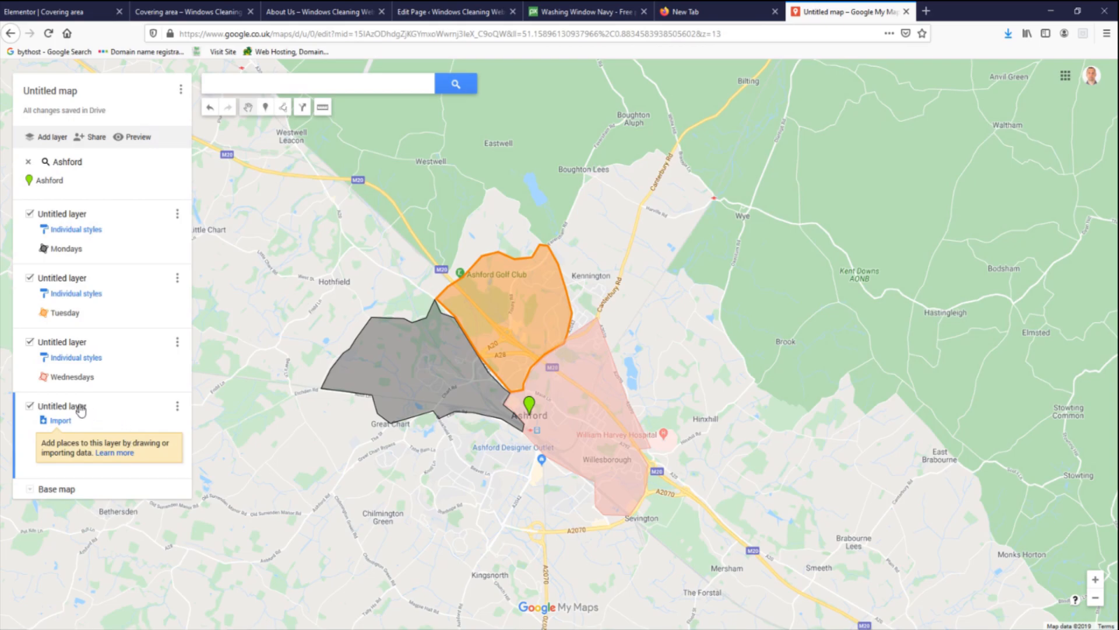
- On the fourth layer, draw a closed shape of about 8.6 km² south of Ashford, from the Designer Outlet past Kingsnorth and up to Sevington
left_click(283, 108)
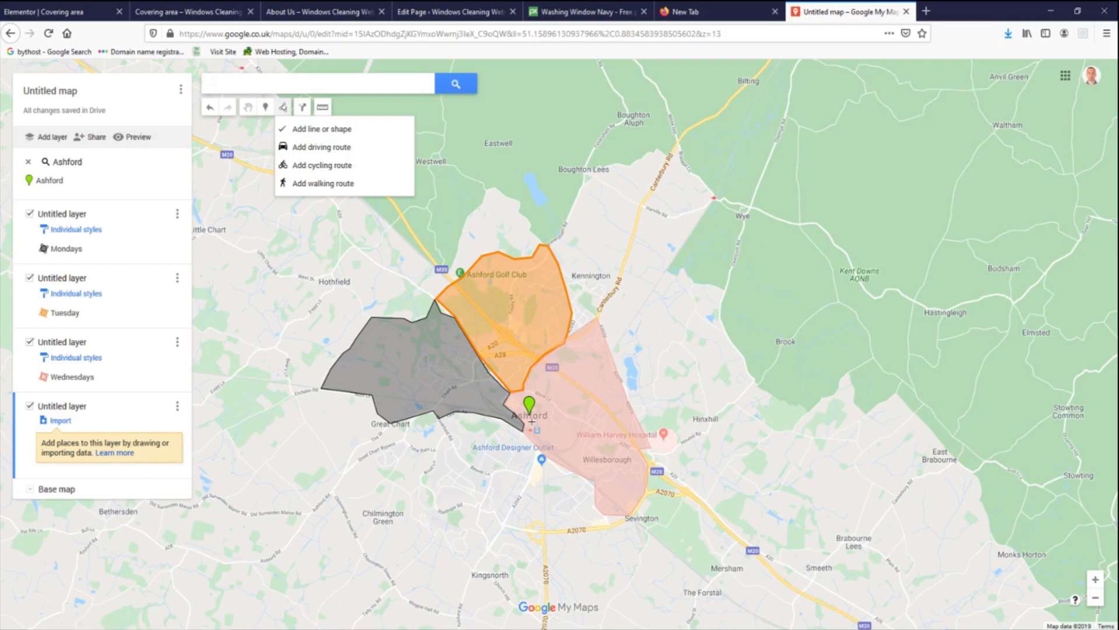
left_click(536, 450)
left_click(529, 478)
left_click(514, 500)
left_click(504, 522)
left_click(498, 537)
left_click(479, 560)
left_click(472, 580)
left_click(459, 571)
left_click(489, 576)
left_click(508, 569)
left_click(512, 555)
left_click(545, 581)
left_click(569, 591)
left_click(596, 598)
left_click(598, 549)
left_click(618, 520)
left_click(642, 482)
left_click(647, 463)
left_click(646, 450)
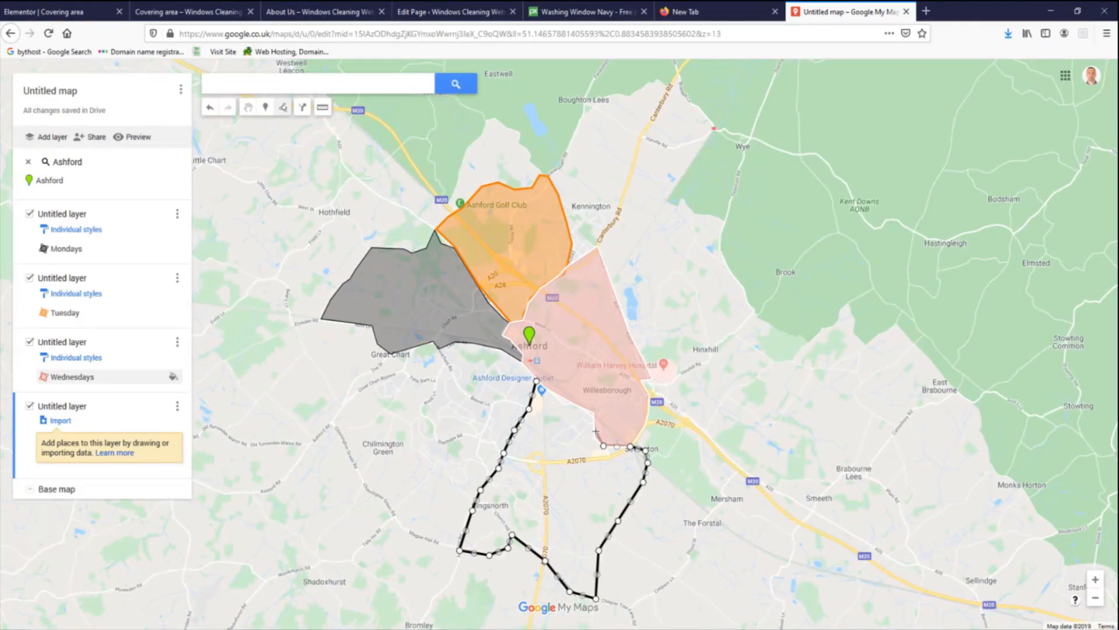
left_click(537, 381)
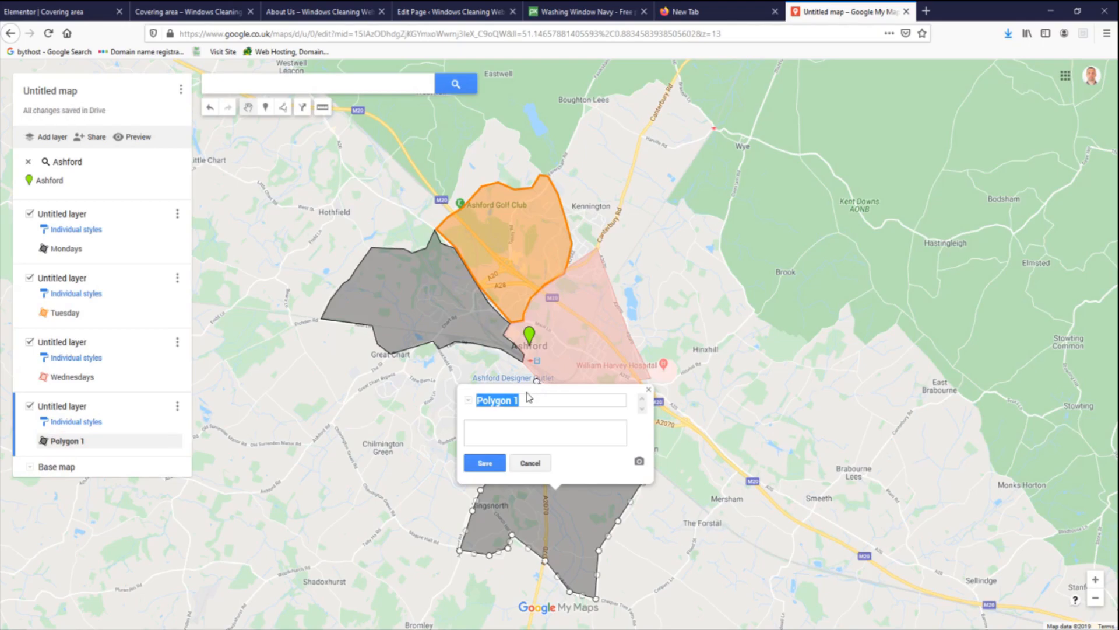
- Save the fourth shape as Thursdays with the description "Servicing on Thursdays", and colour it blue
type("Thursdays")
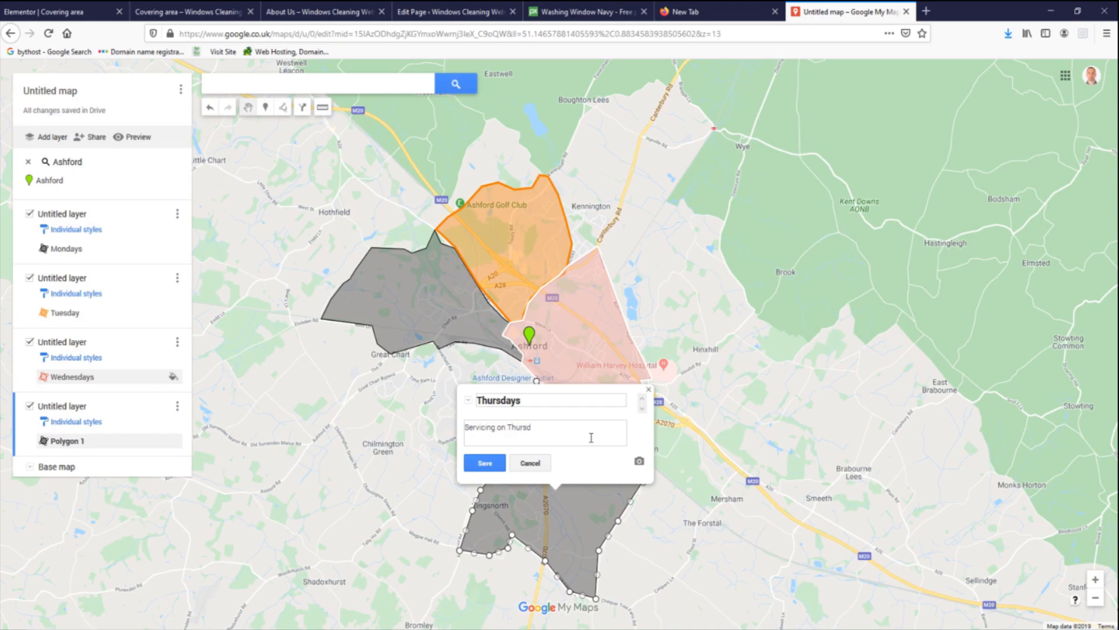
left_click(484, 463)
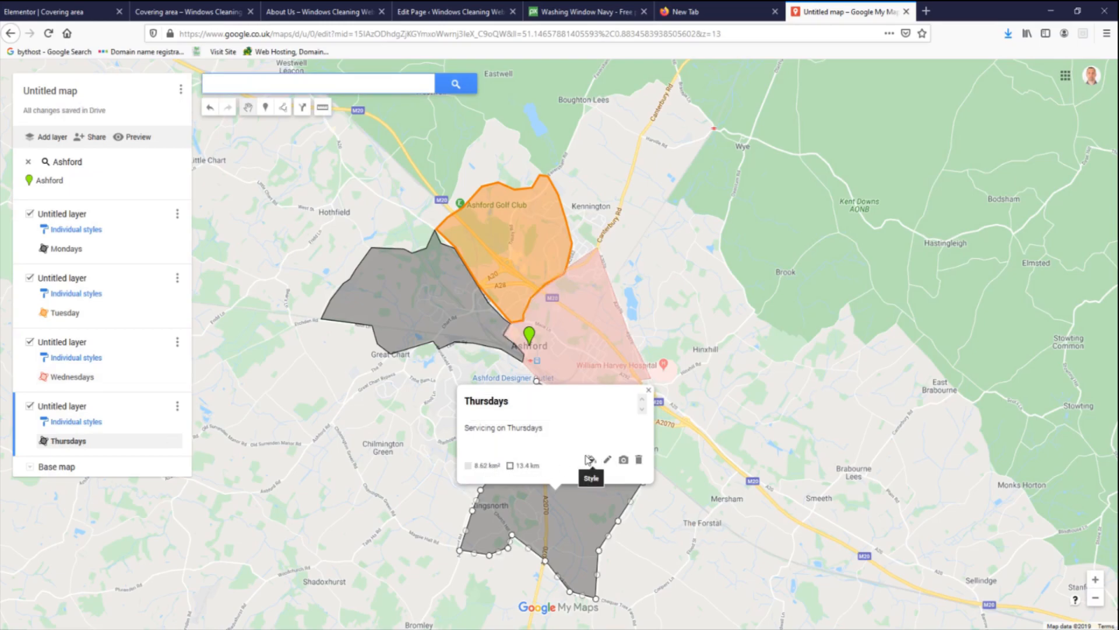
left_click(591, 460)
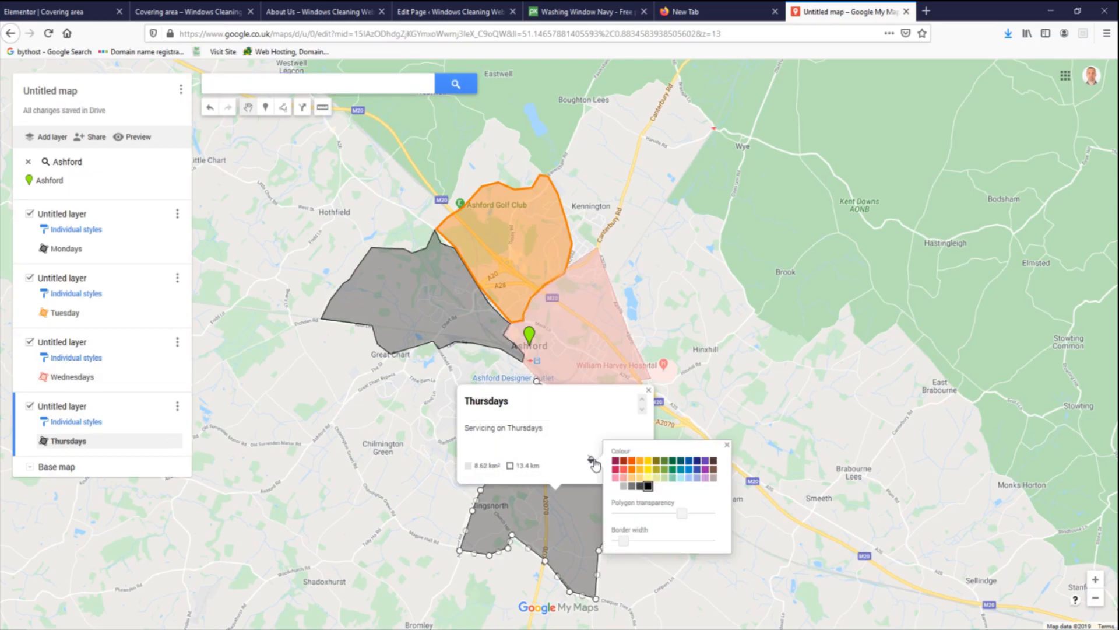
left_click(671, 476)
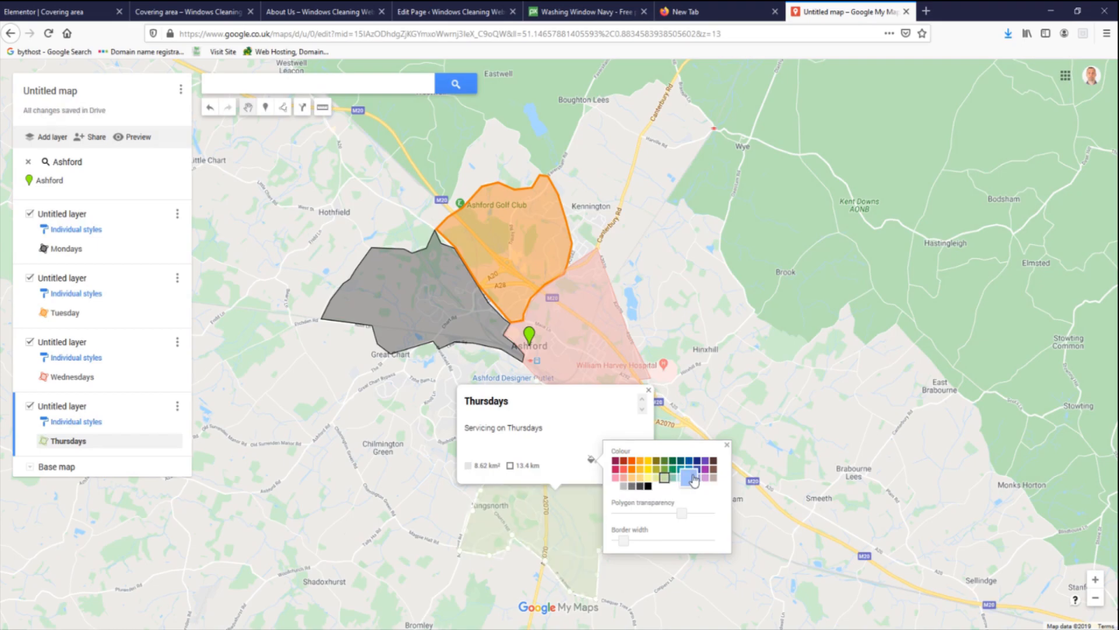
left_click(688, 470)
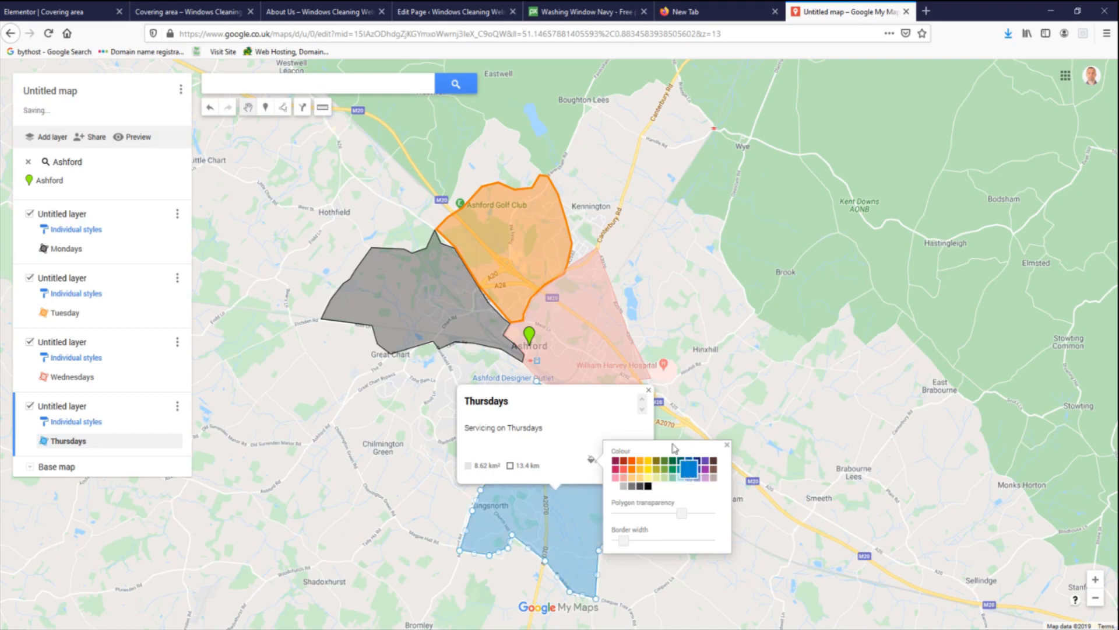
key("Escape")
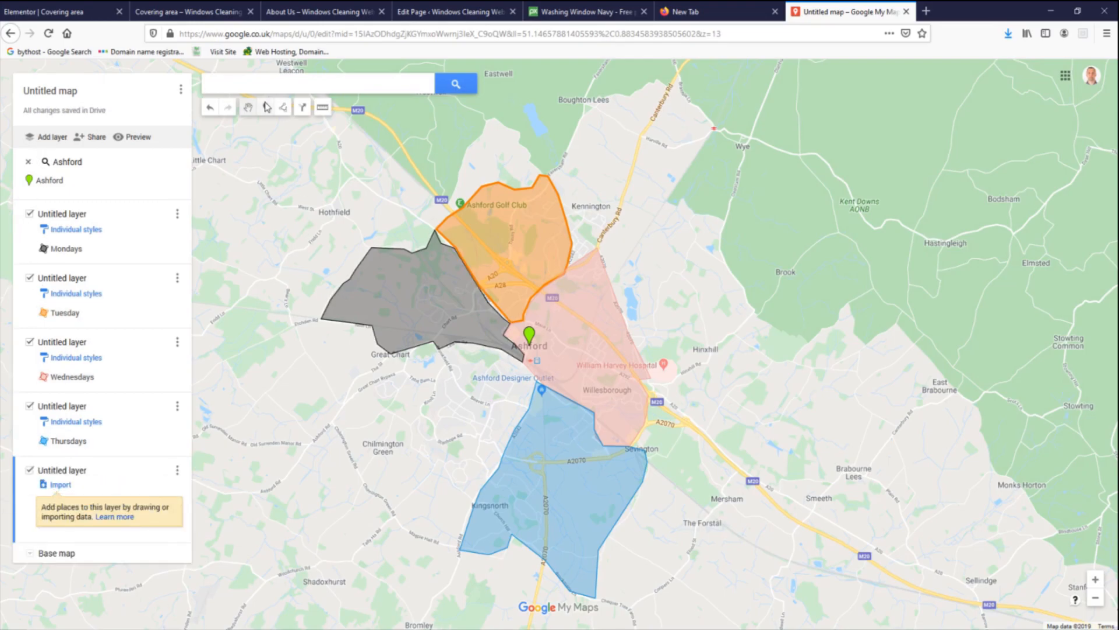
- On the fifth layer, draw a closed shape of about 10.6 km² around Chilmington Green, bordering the Mondays and Thursdays areas
left_click(280, 111)
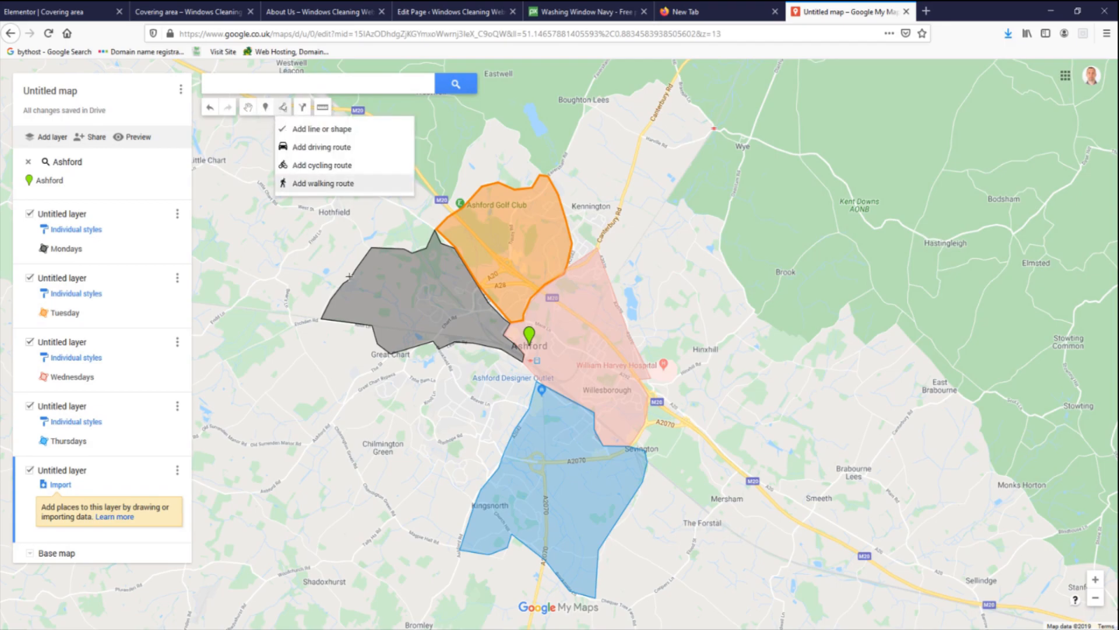
left_click(391, 355)
left_click(385, 358)
left_click(360, 377)
left_click(339, 407)
left_click(333, 426)
left_click(366, 477)
left_click(383, 502)
left_click(401, 520)
left_click(425, 536)
left_click(444, 545)
left_click(461, 546)
left_click(468, 511)
left_click(482, 483)
left_click(499, 462)
left_click(518, 429)
left_click(532, 396)
left_click(537, 380)
left_click(519, 363)
left_click(481, 347)
left_click(451, 343)
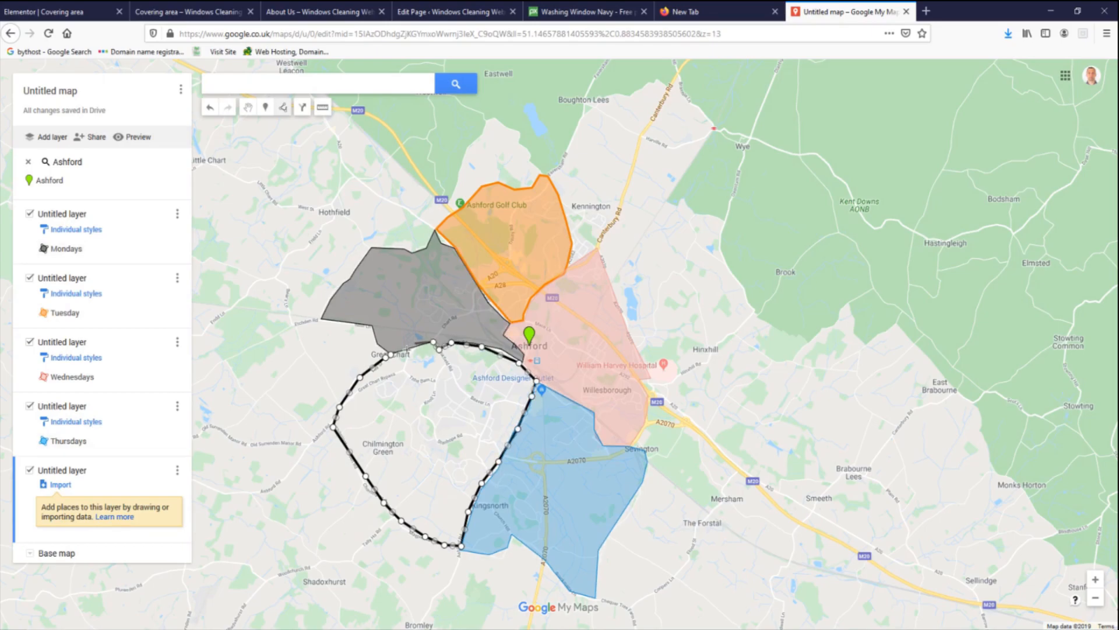
left_click(391, 354)
- Save the fifth shape as Friday with the description "Servicing on Fridays", and colour it dark green
type("Fridays")
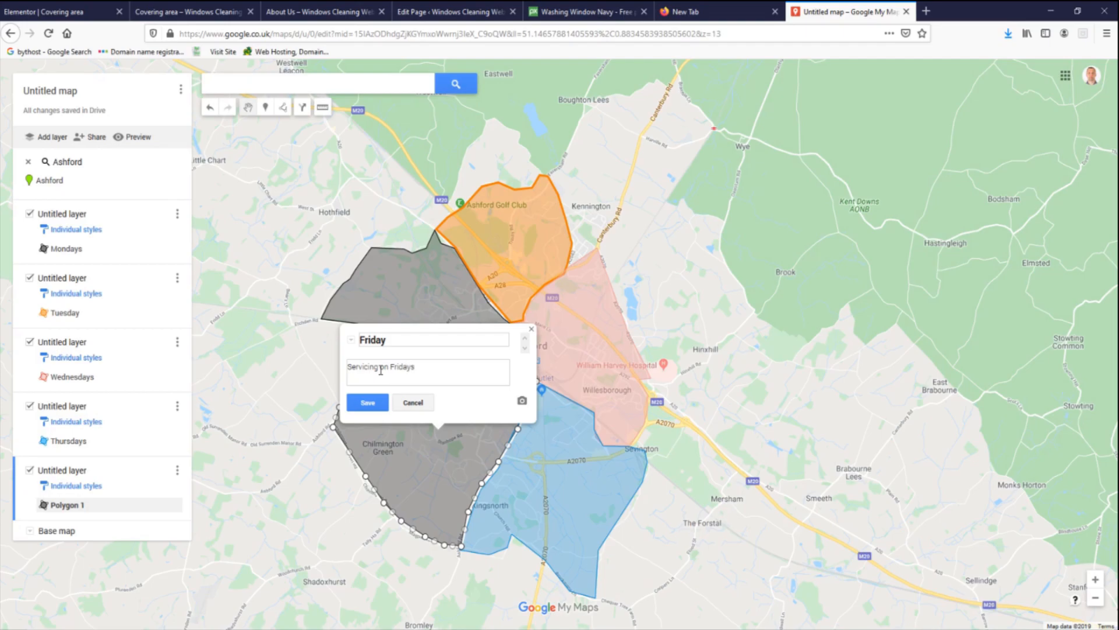
left_click(367, 403)
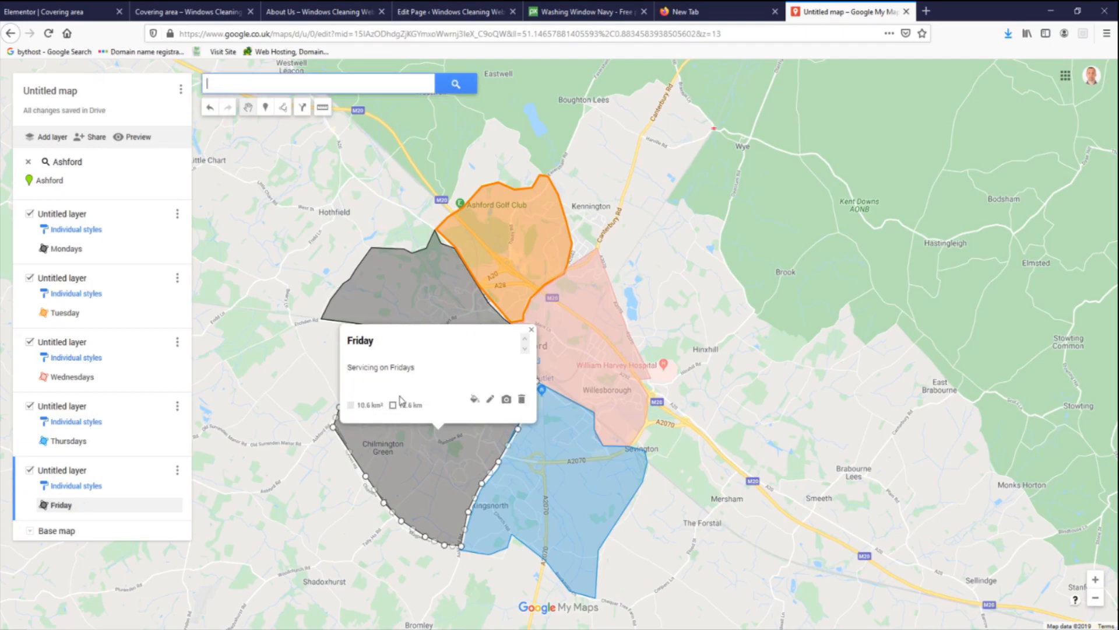
left_click(473, 400)
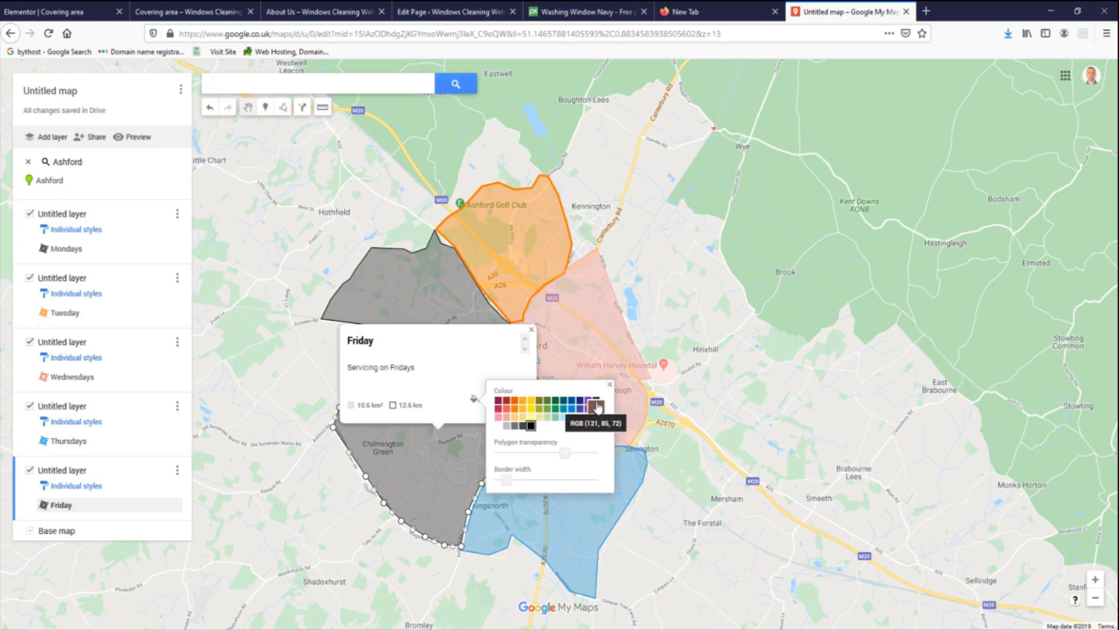
left_click(554, 402)
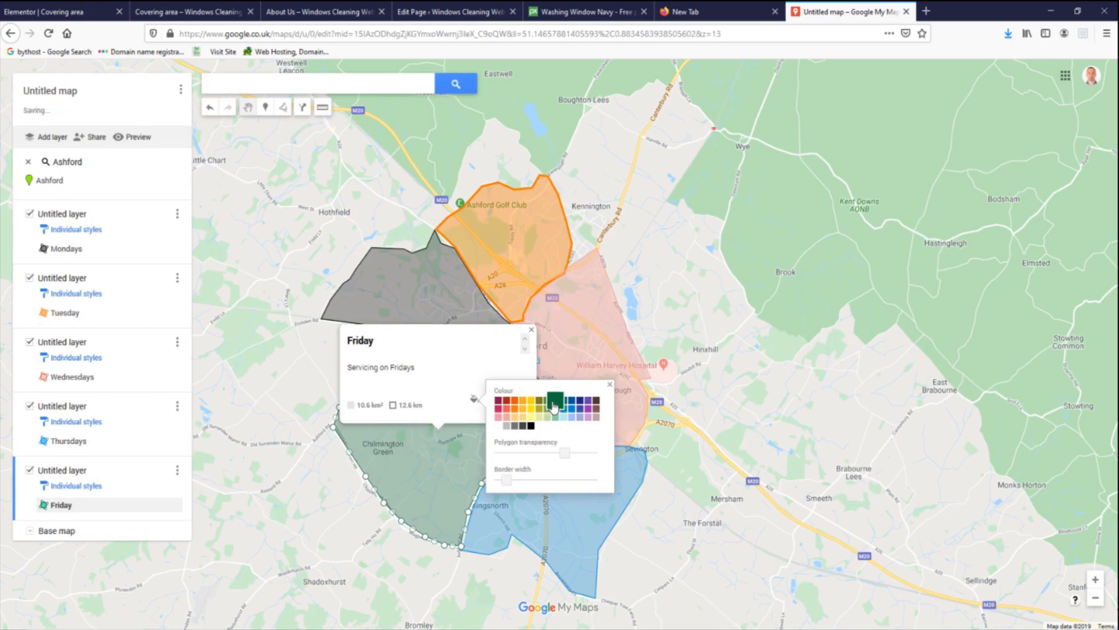
left_click(250, 371)
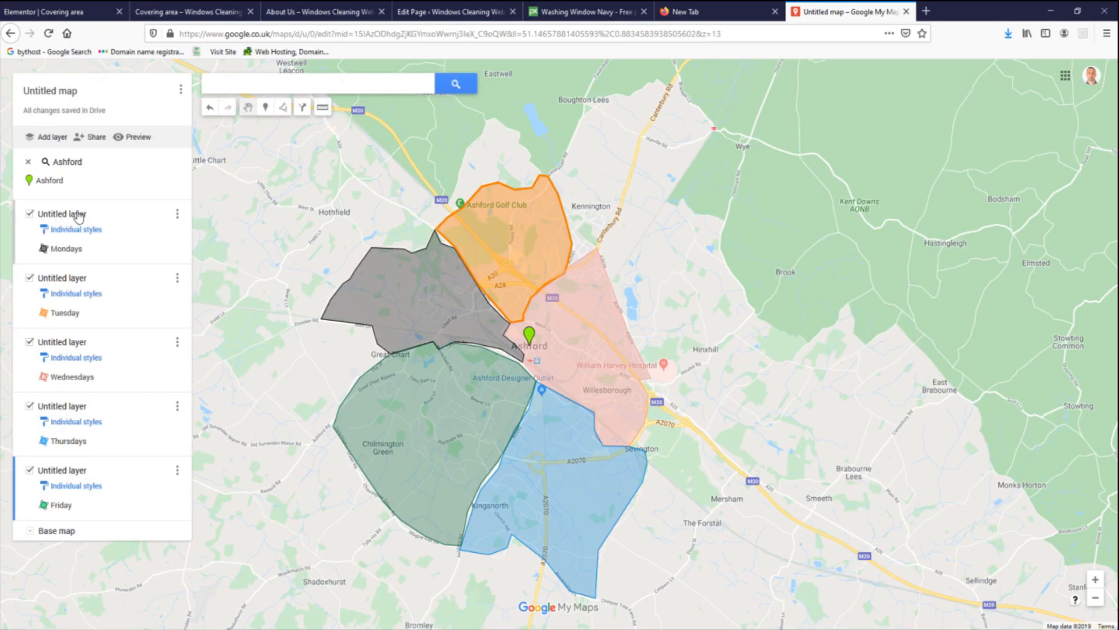
- Rename the layer holding the Mondays shape to Monday
left_click(178, 213)
left_click(138, 234)
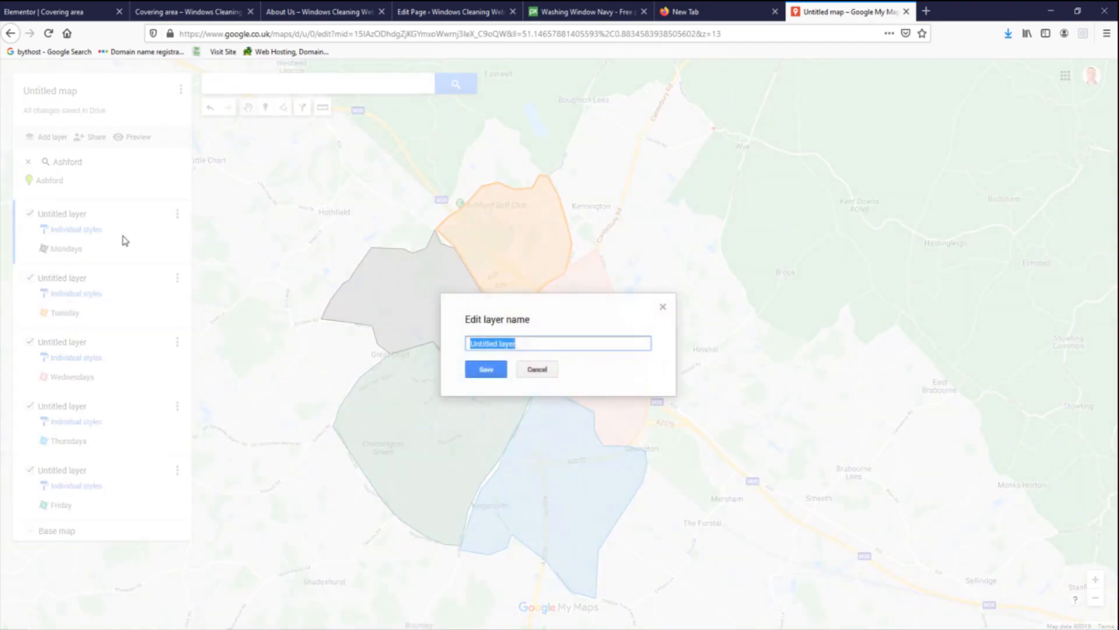
type("Monday")
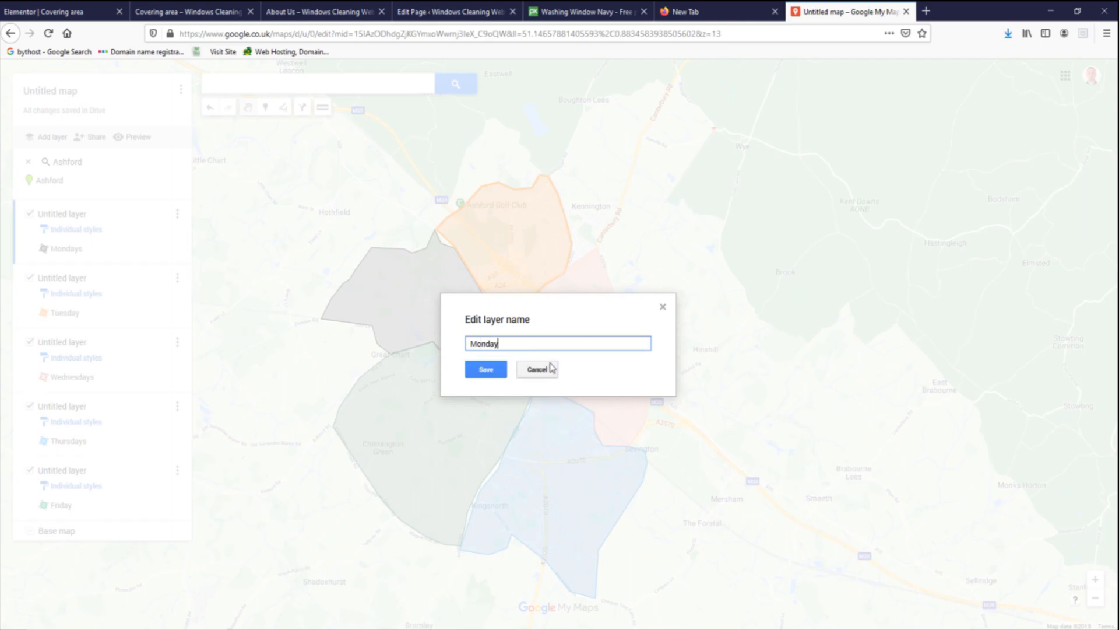
left_click(488, 370)
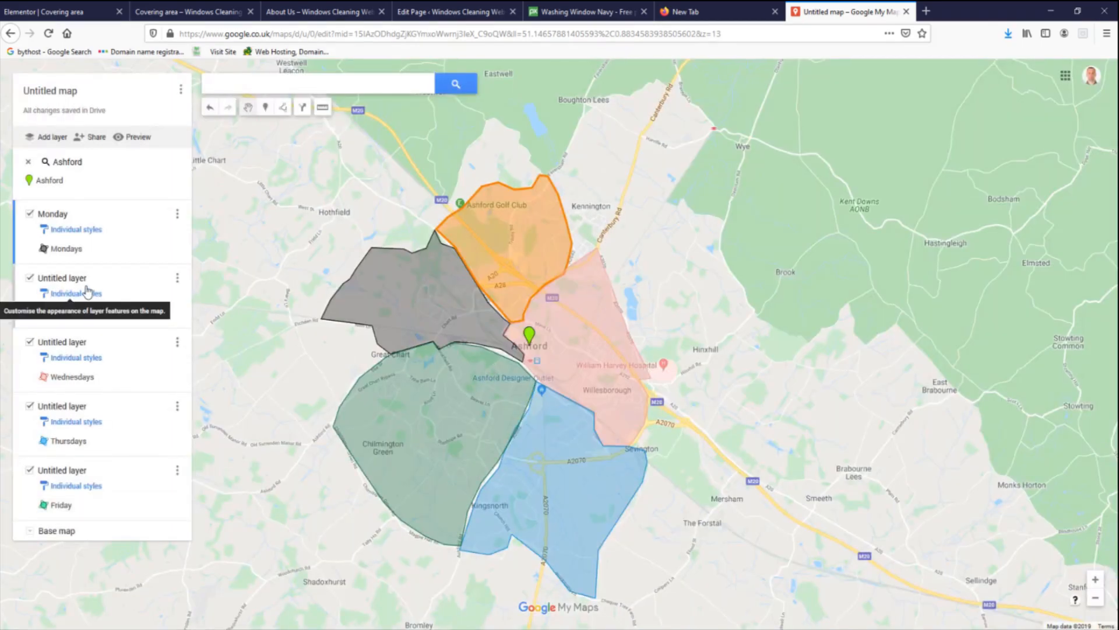
- Rename the untitled layer holding the orange Tuesday shape to Tuesday
left_click(177, 278)
left_click(127, 300)
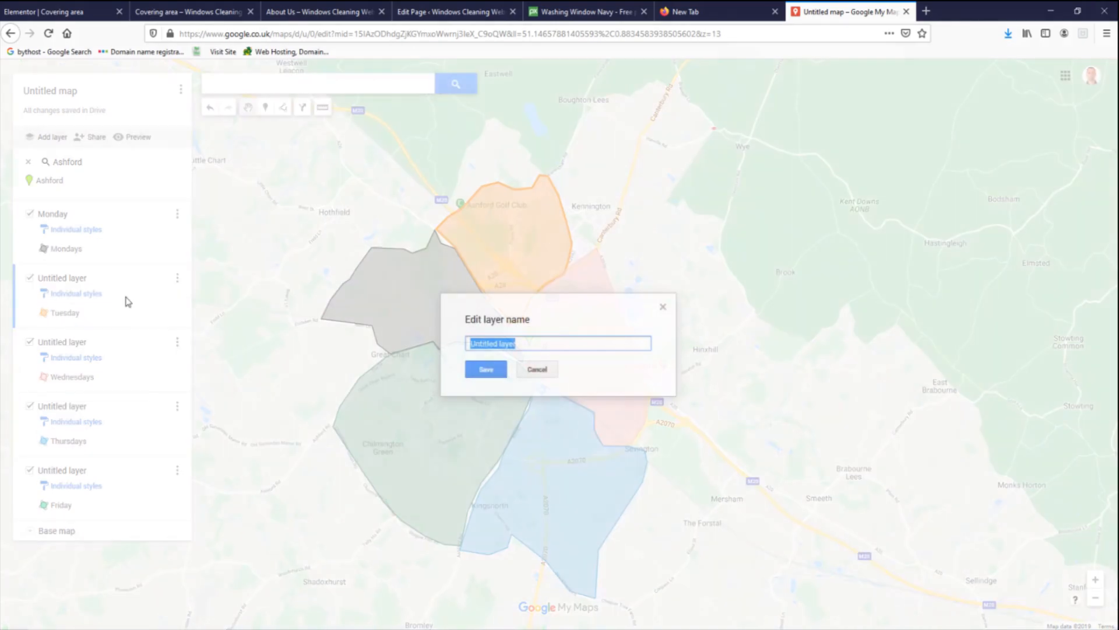
type("Tuesday")
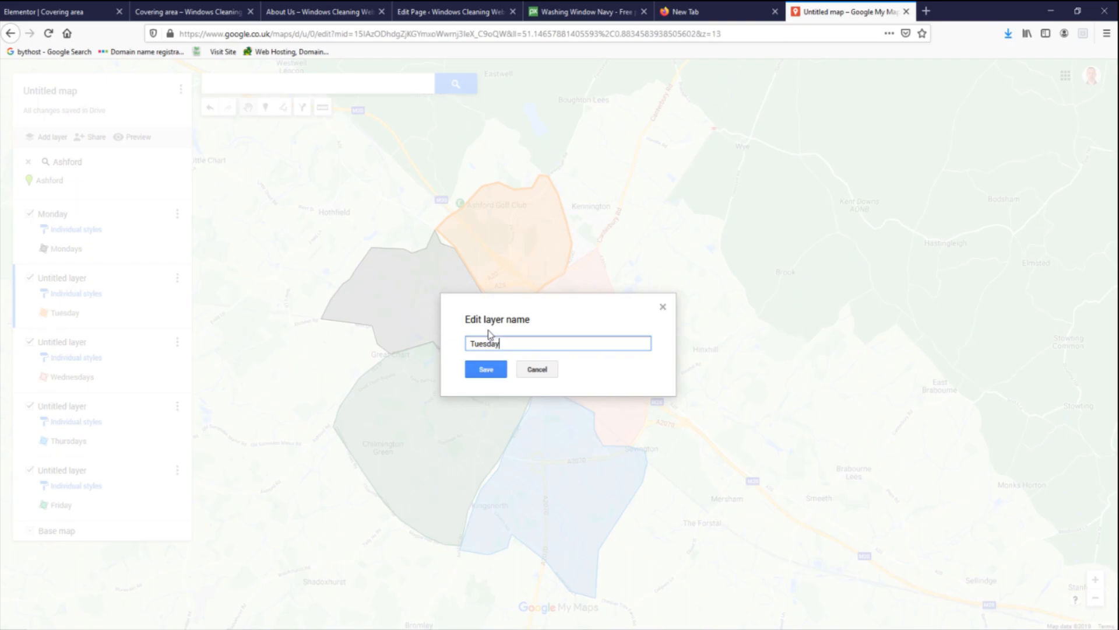
left_click(496, 363)
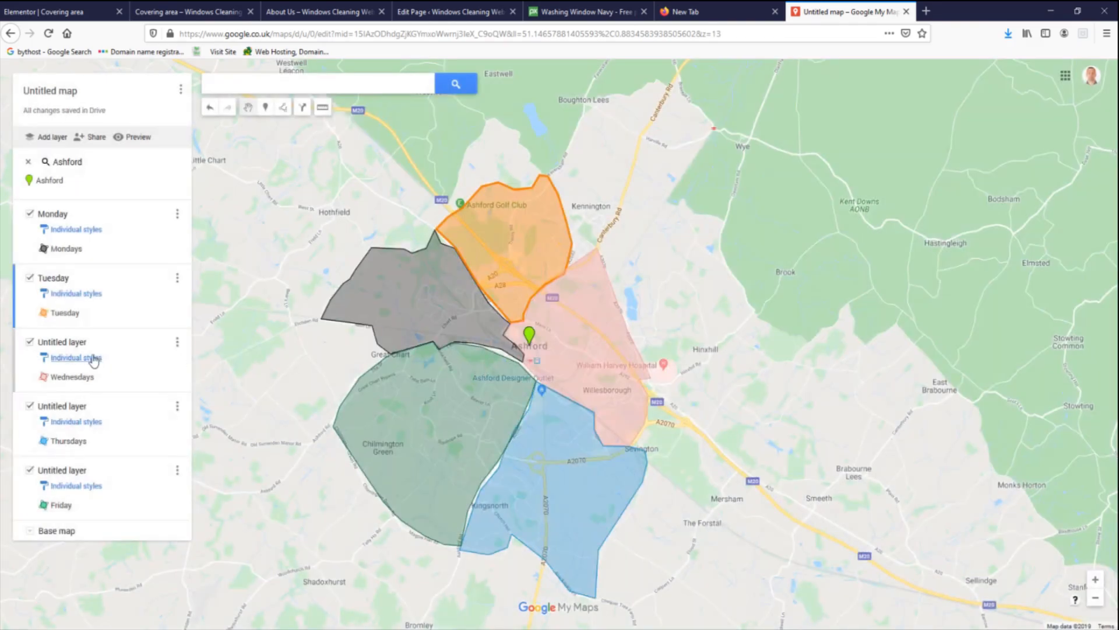
- Rename the untitled layer holding the Wednesdays shape to Wednesday
left_click(176, 345)
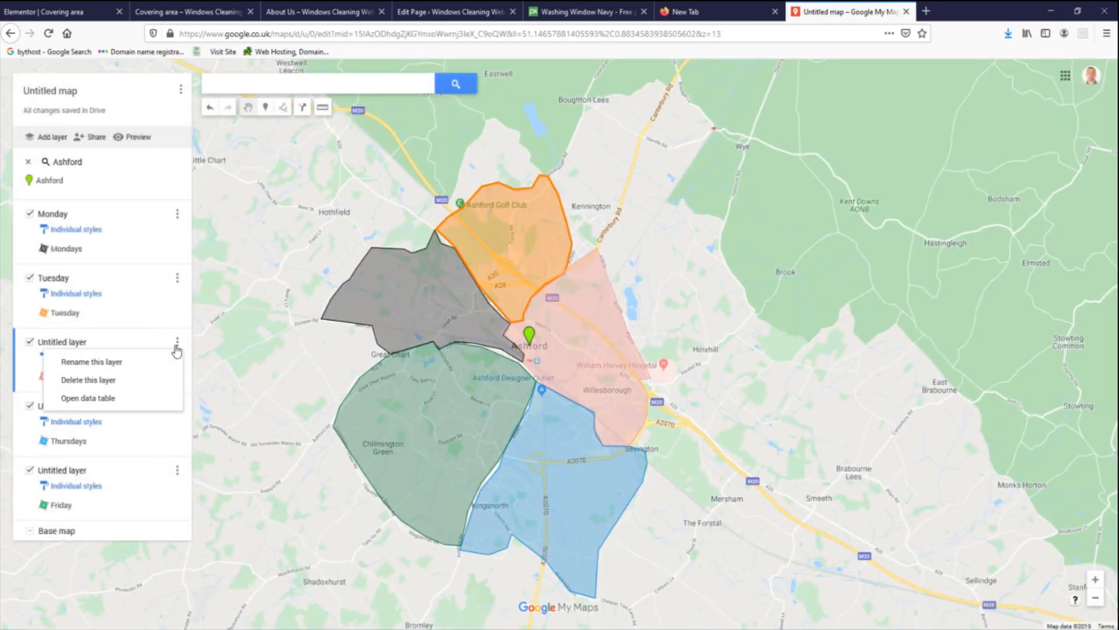
left_click(150, 362)
type("Wednesday")
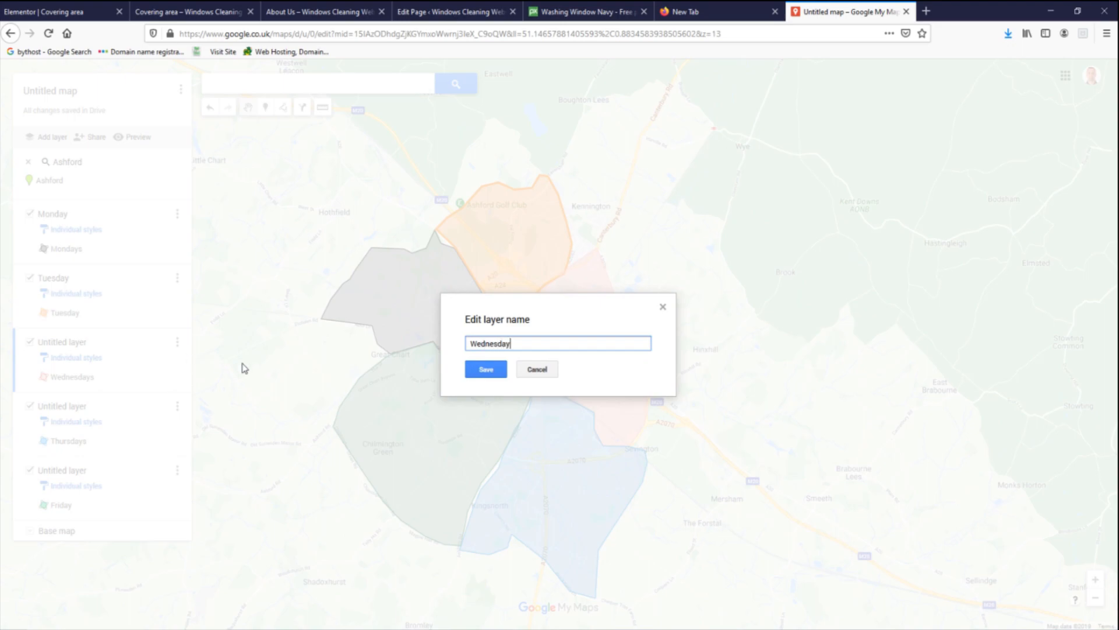
left_click(487, 370)
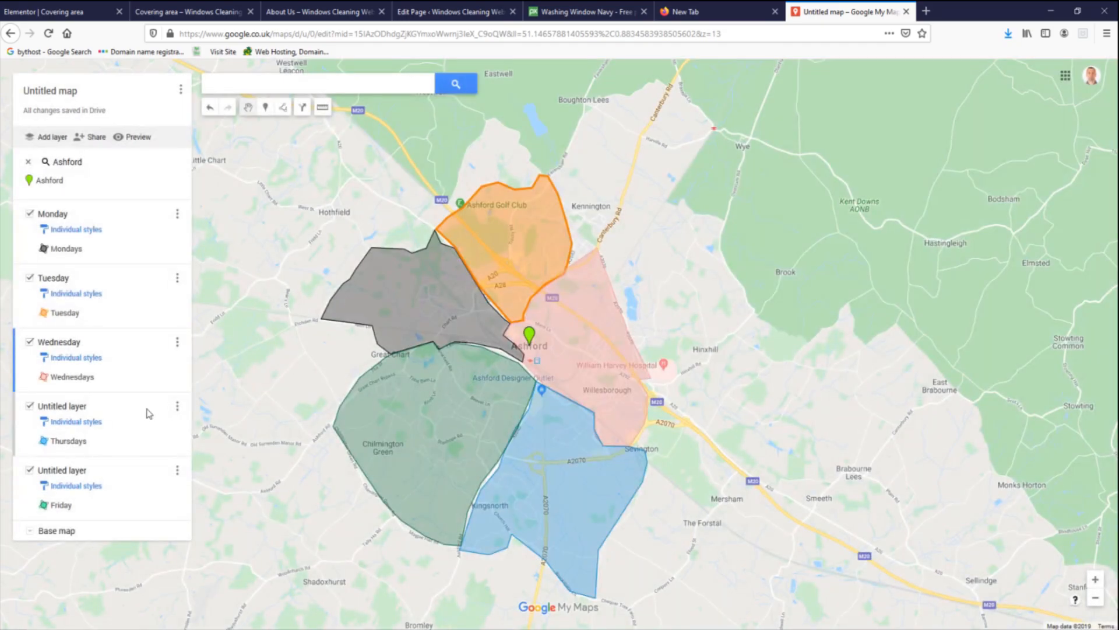
- Rename the untitled layer holding the Thursdays shape to Thursday
left_click(177, 406)
left_click(155, 424)
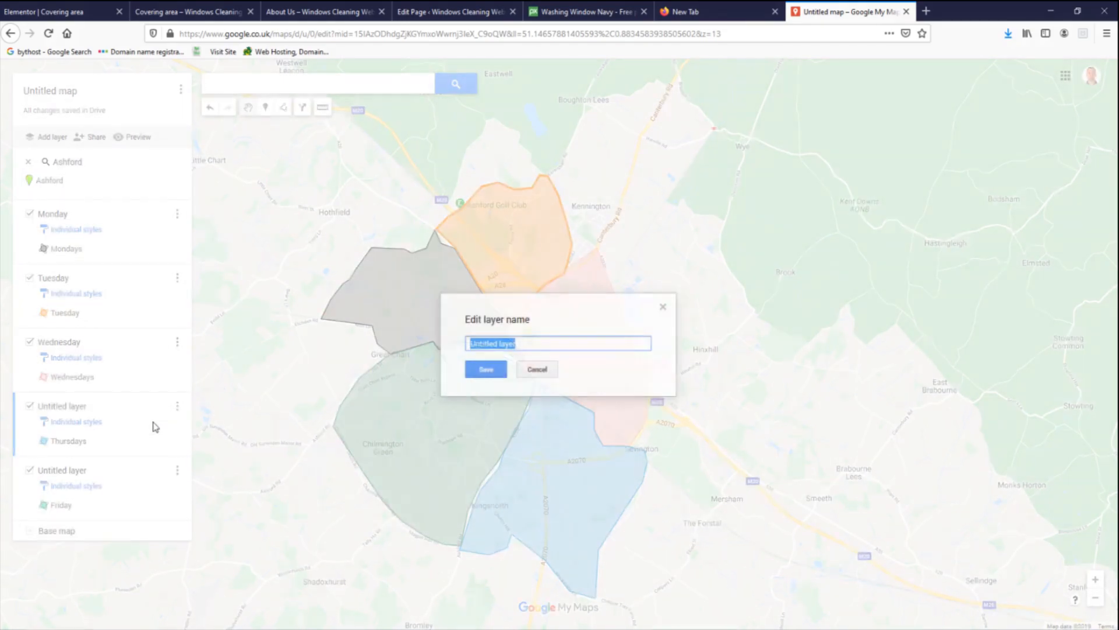
type("Thursday")
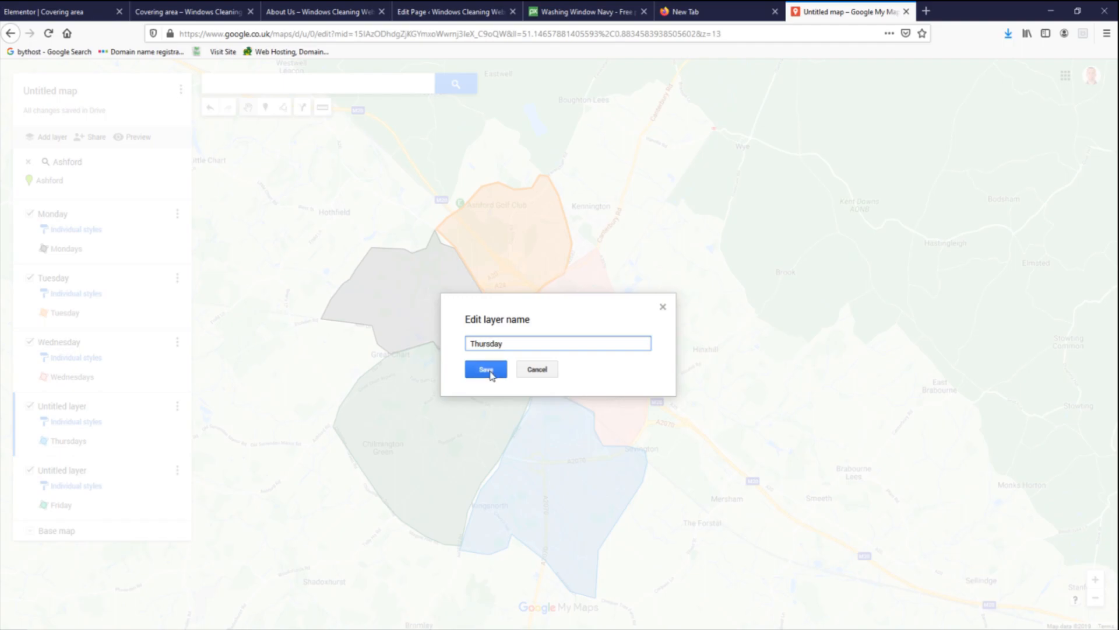
left_click(486, 369)
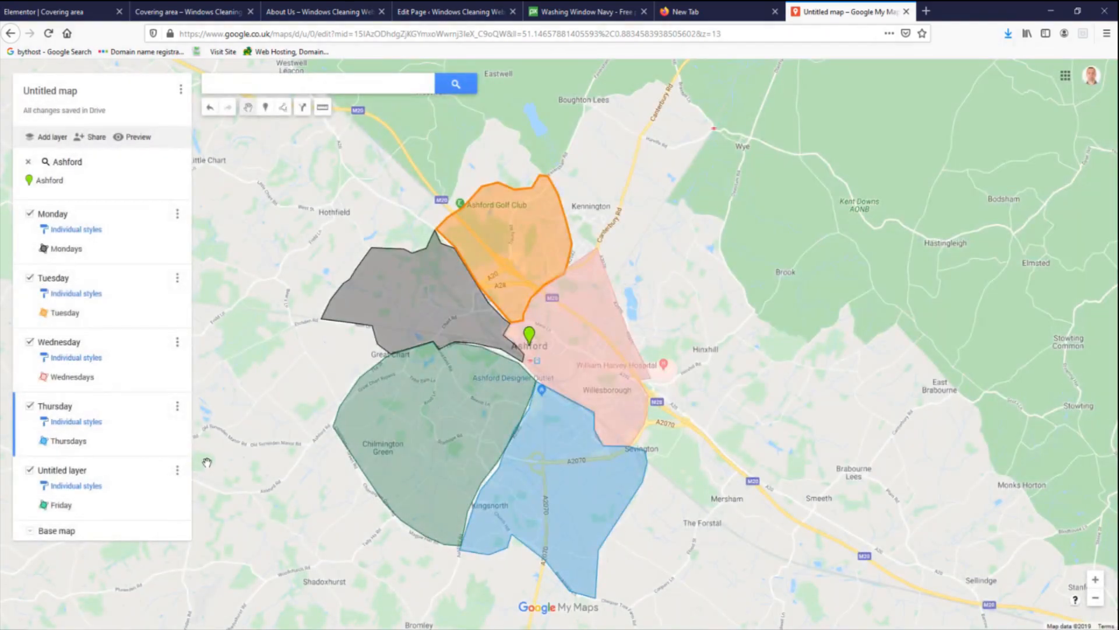
- Rename the last untitled layer, which holds the green Friday shape, to Friday
left_click(178, 469)
left_click(161, 489)
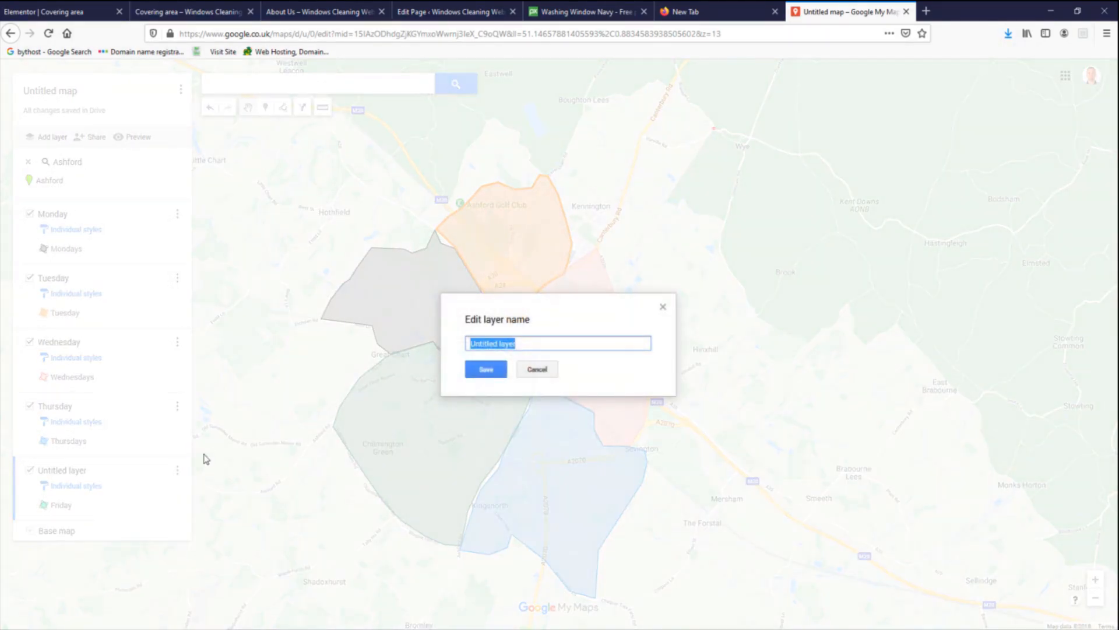
type("Friday")
left_click(496, 369)
- Set the map's title to "Servicing are of business" and save it without a description
left_click(70, 93)
type("Servicing are of business")
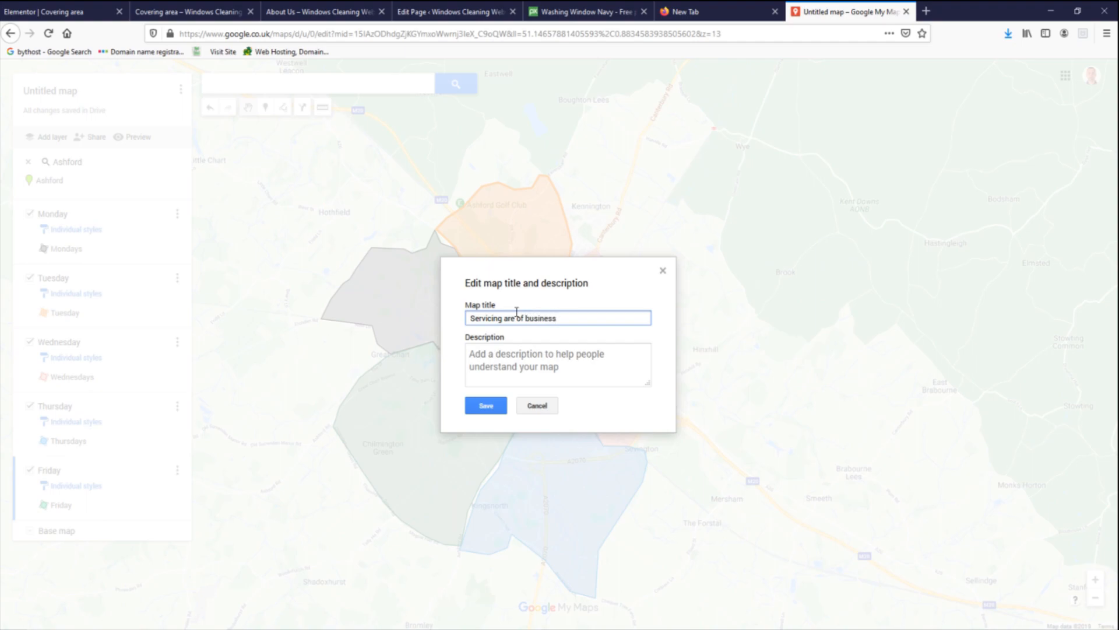
left_click(486, 407)
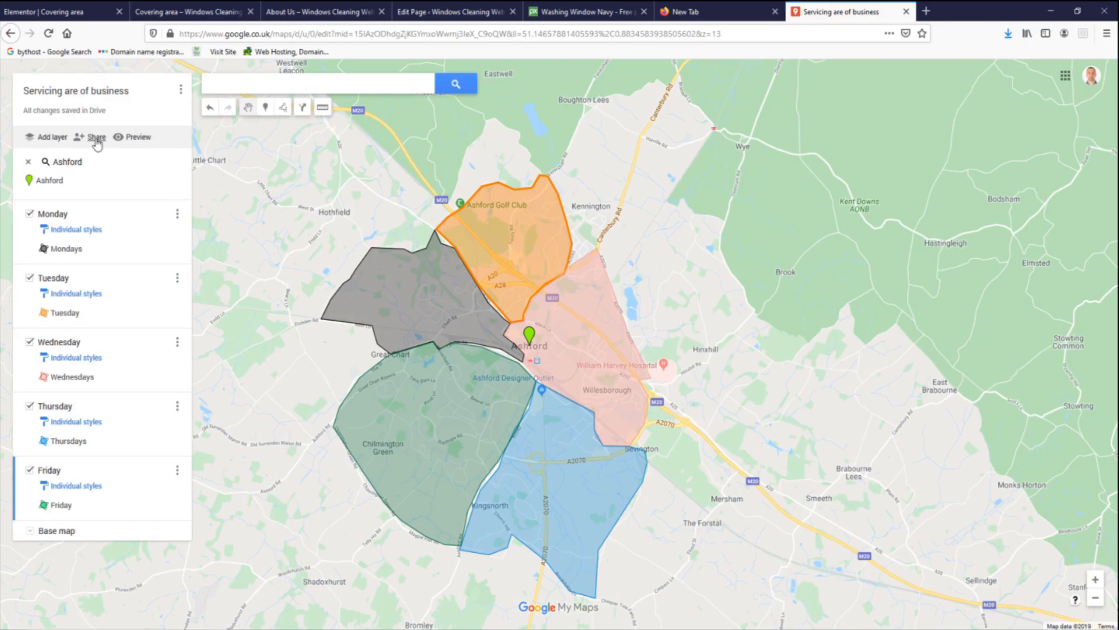
- Change the map's link sharing to "On – Public on the web" and close the sharing settings
left_click(97, 139)
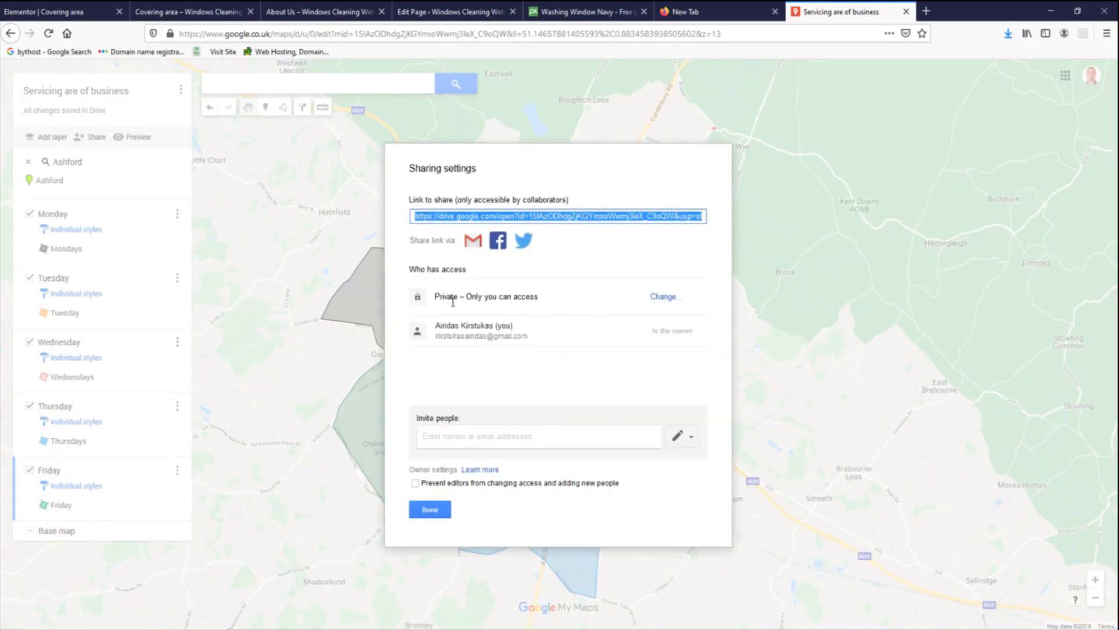
left_click(665, 297)
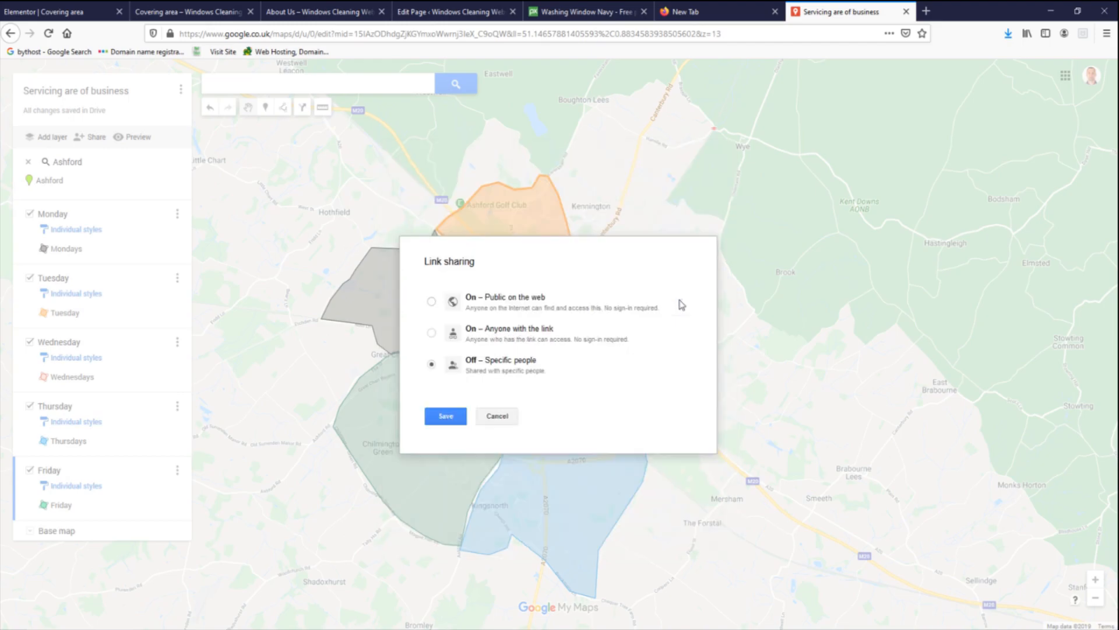
left_click(432, 302)
left_click(446, 440)
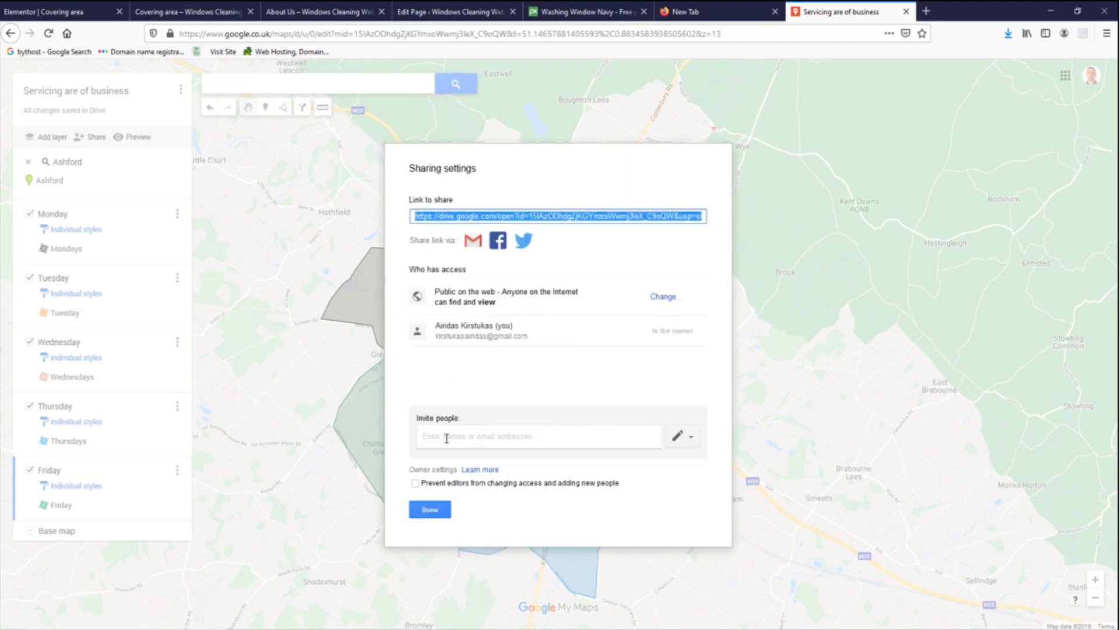
left_click(432, 511)
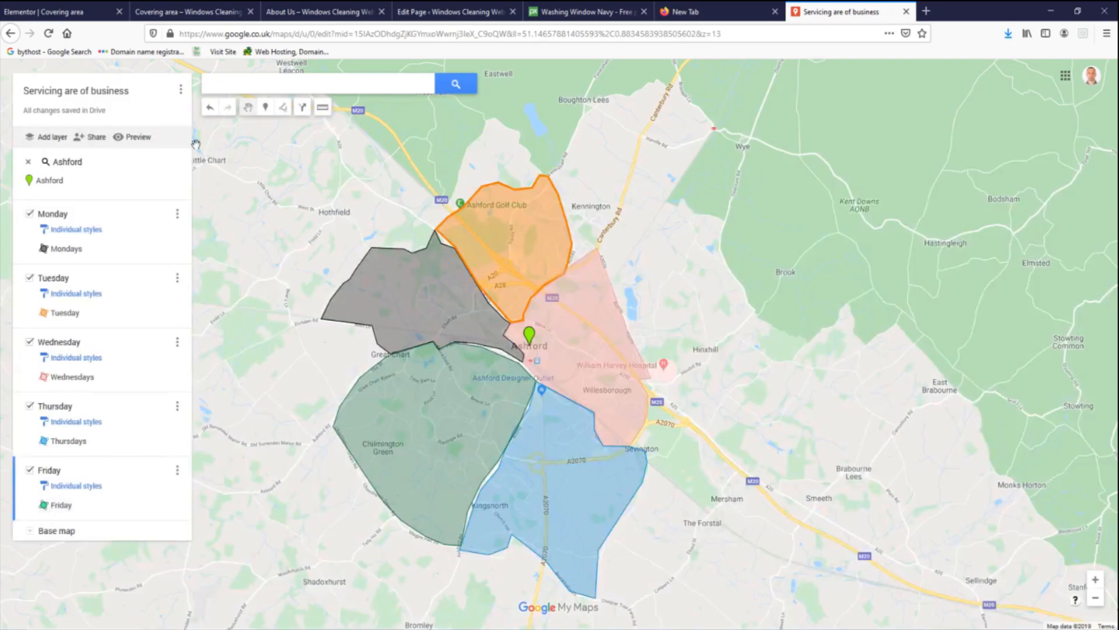
- Get the HTML code for embedding the map on a website and copy the whole iframe snippet
left_click(181, 89)
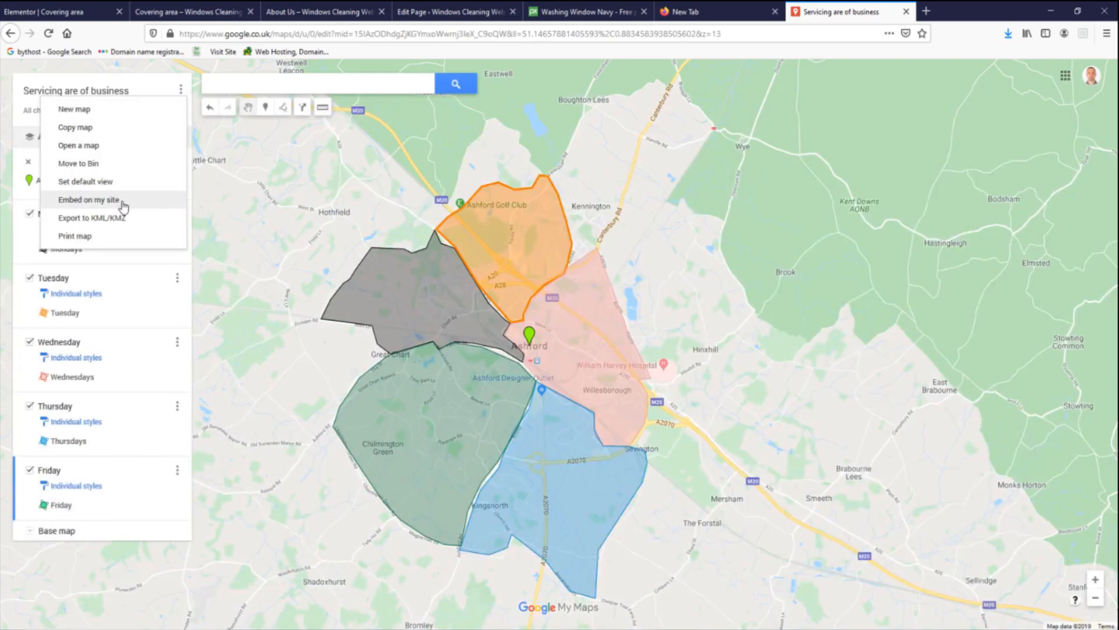
left_click(89, 199)
right_click(545, 352)
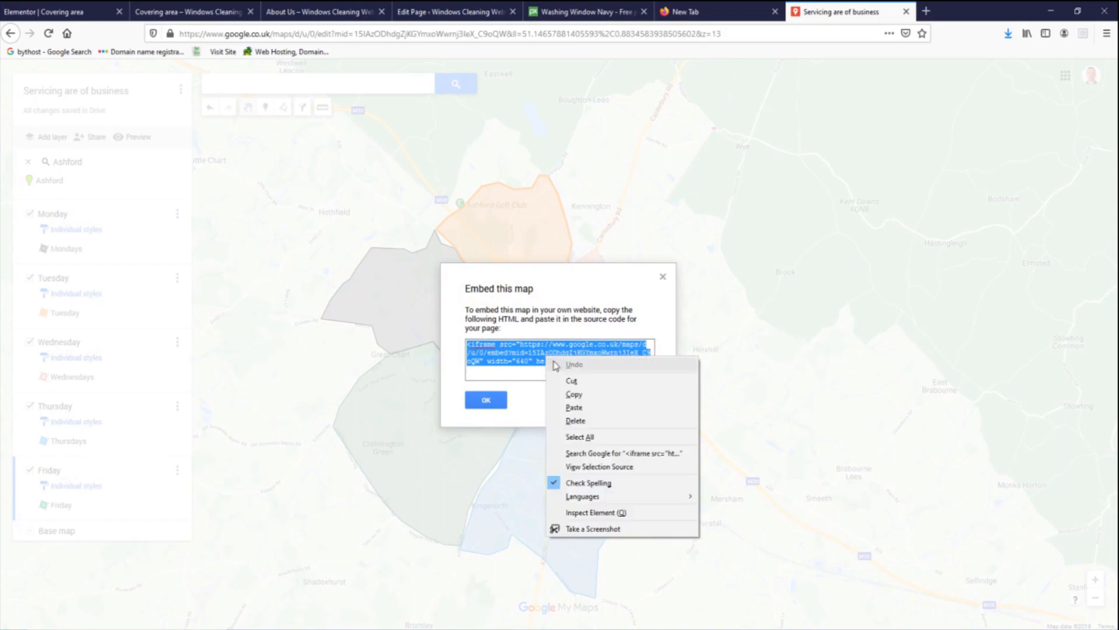
left_click(602, 396)
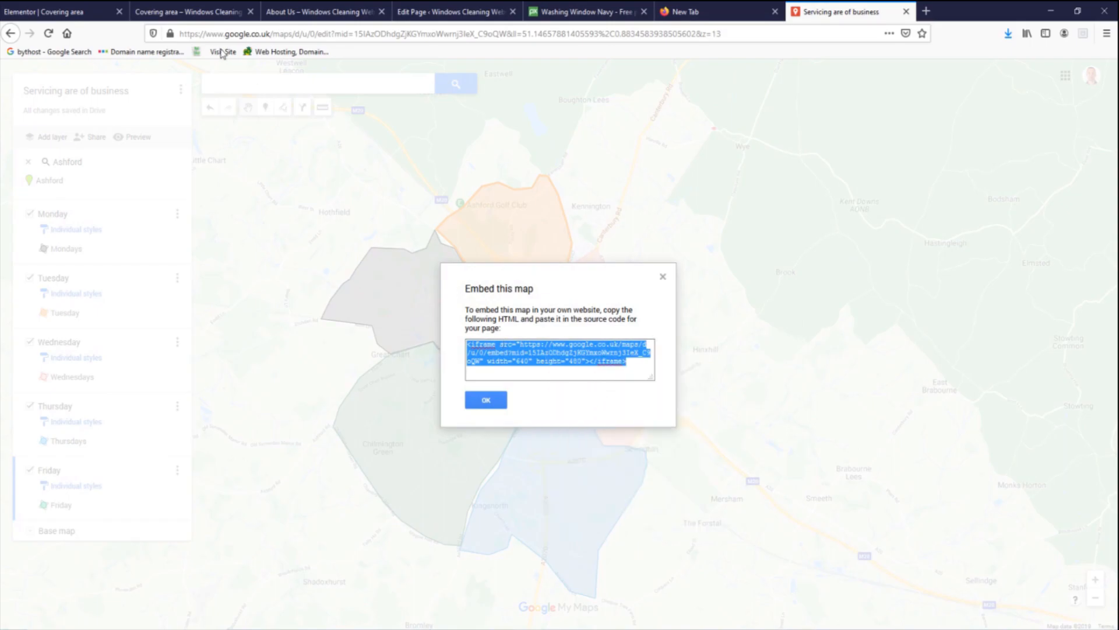
- Switch to the Elementor editor, paste the iframe code into the Covering area page's HTML widget, and update the page
left_click(37, 10)
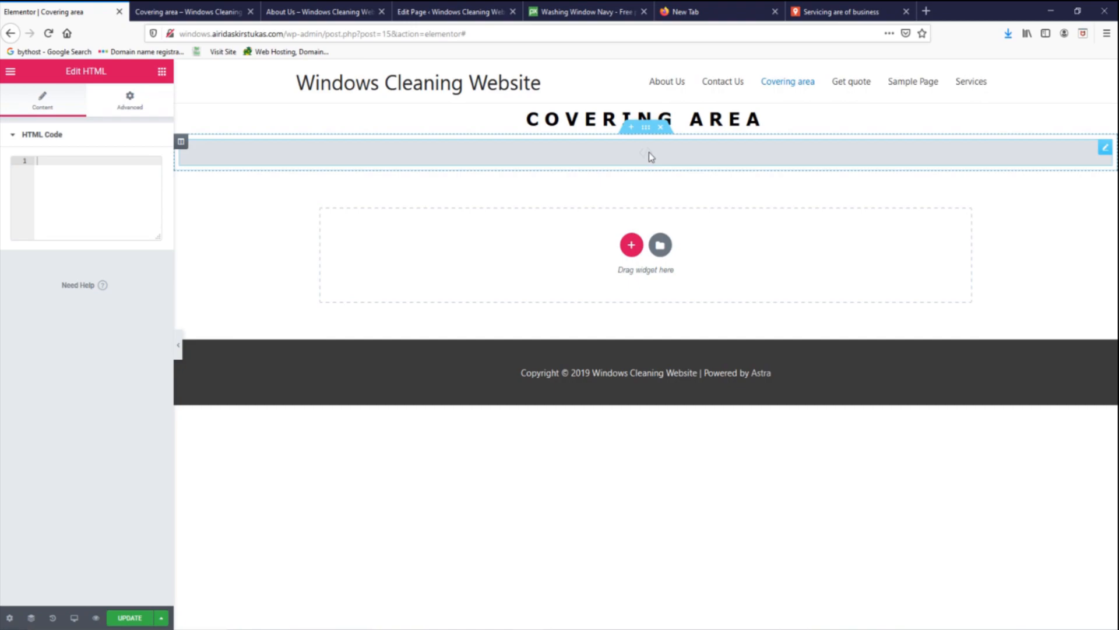
left_click(82, 165)
key("ctrl+v")
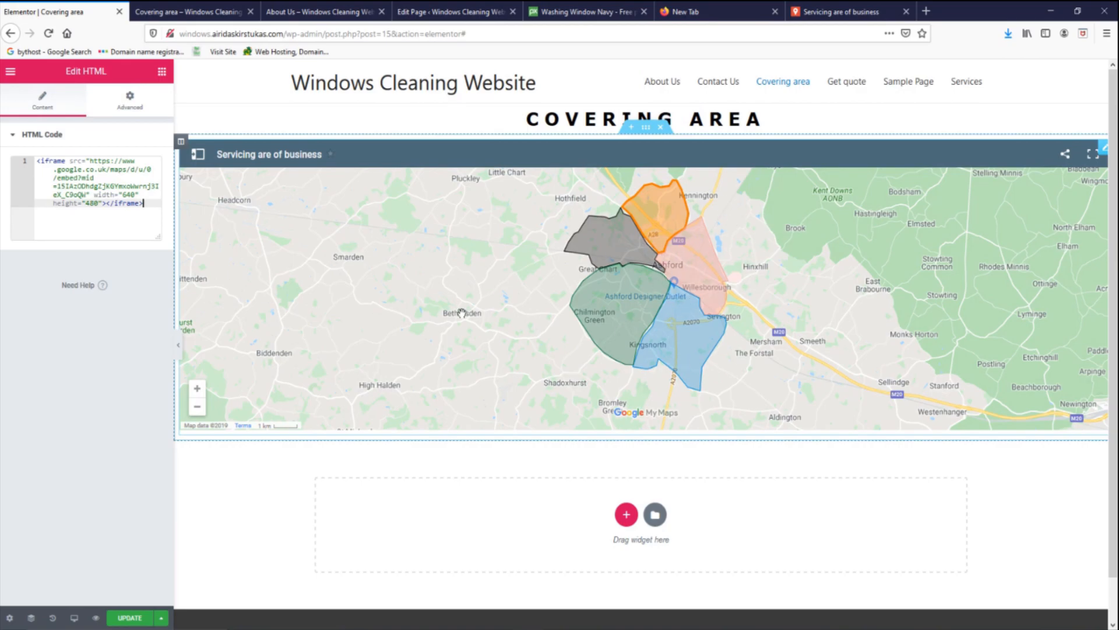
left_click(130, 619)
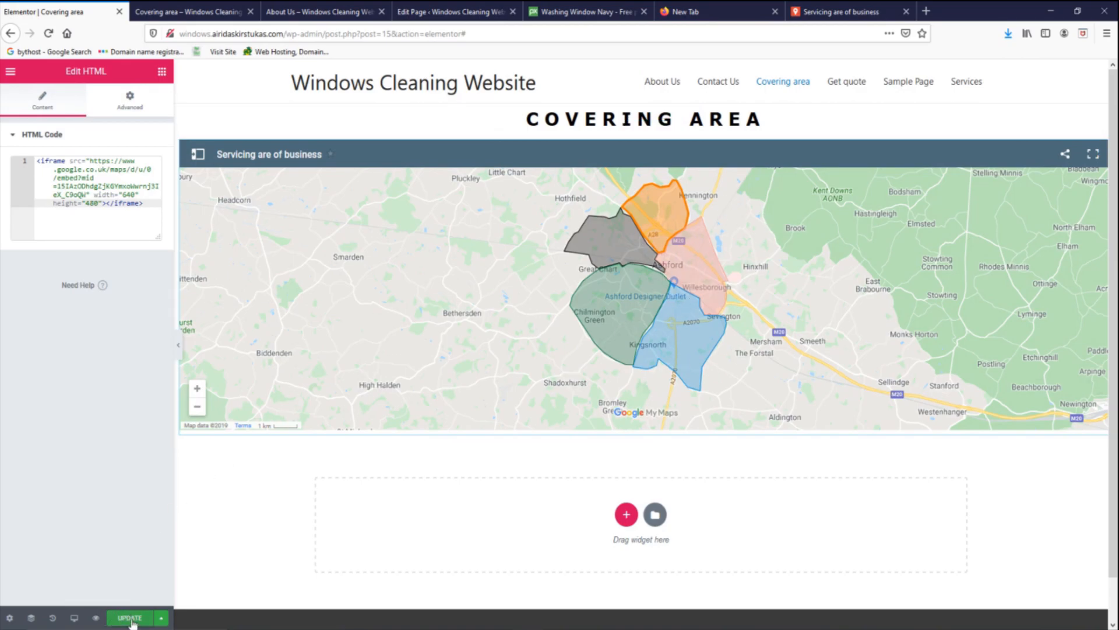
left_click(131, 619)
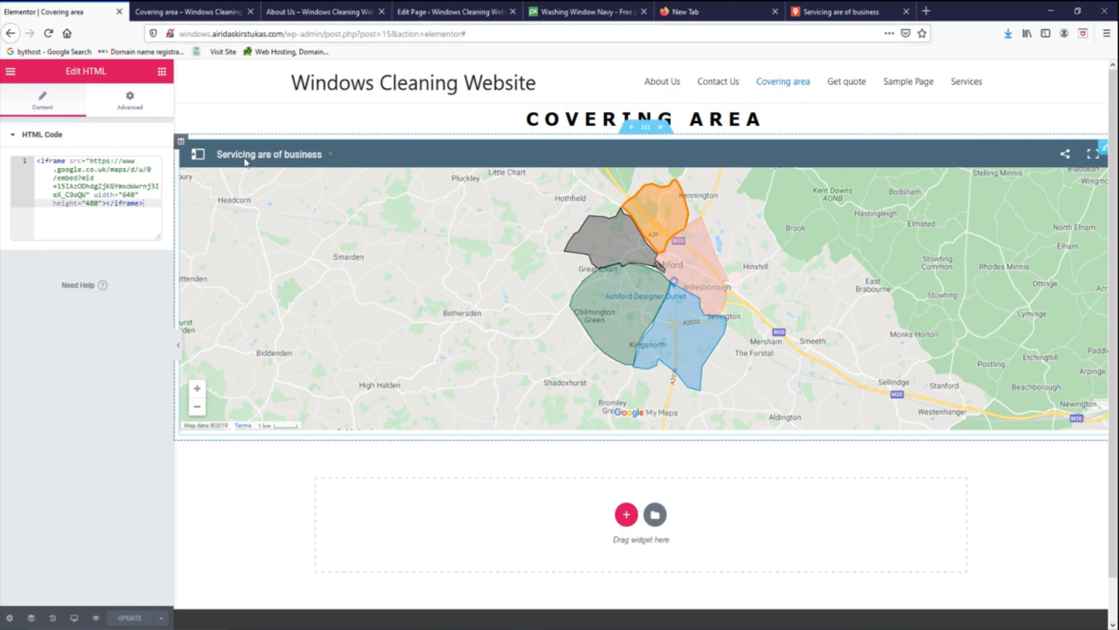
- Preview the updated Covering area page with the embedded map
left_click(164, 12)
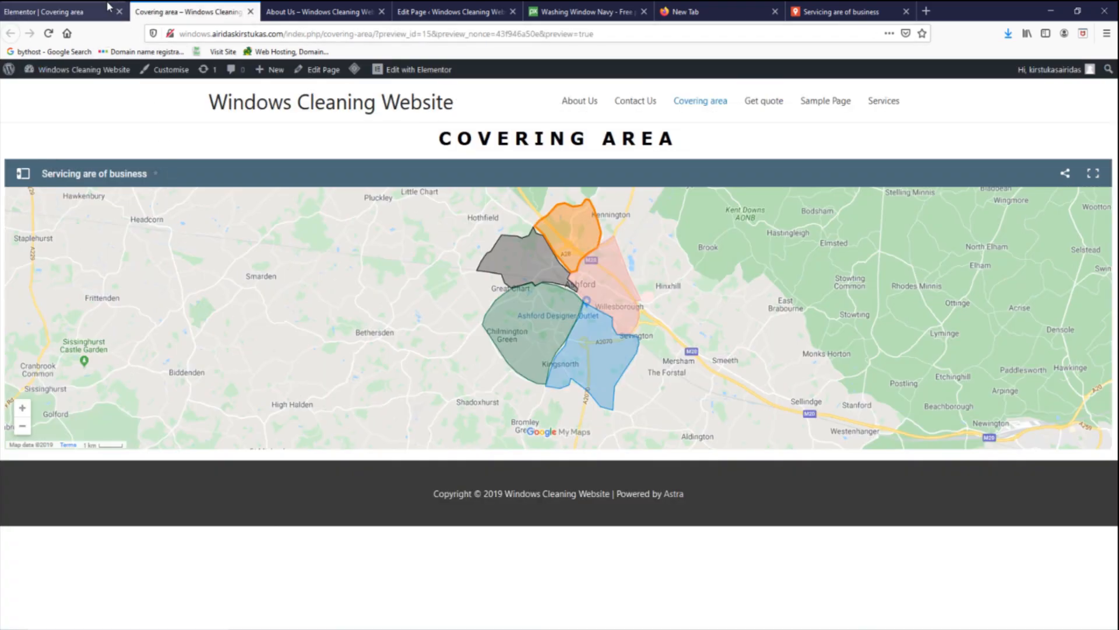
left_click(65, 12)
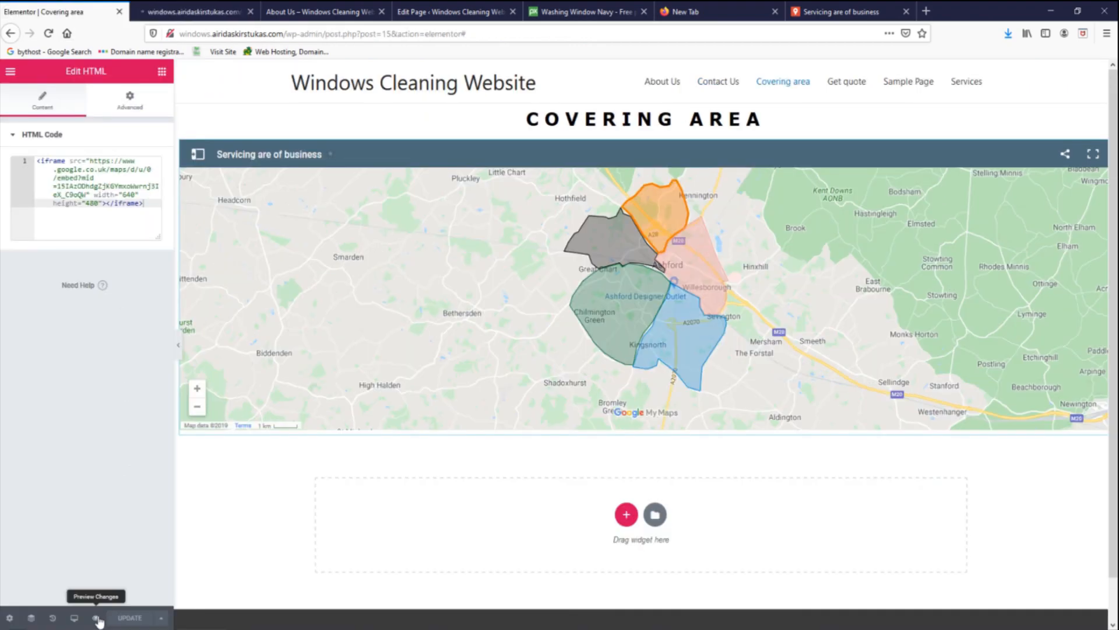
left_click(183, 10)
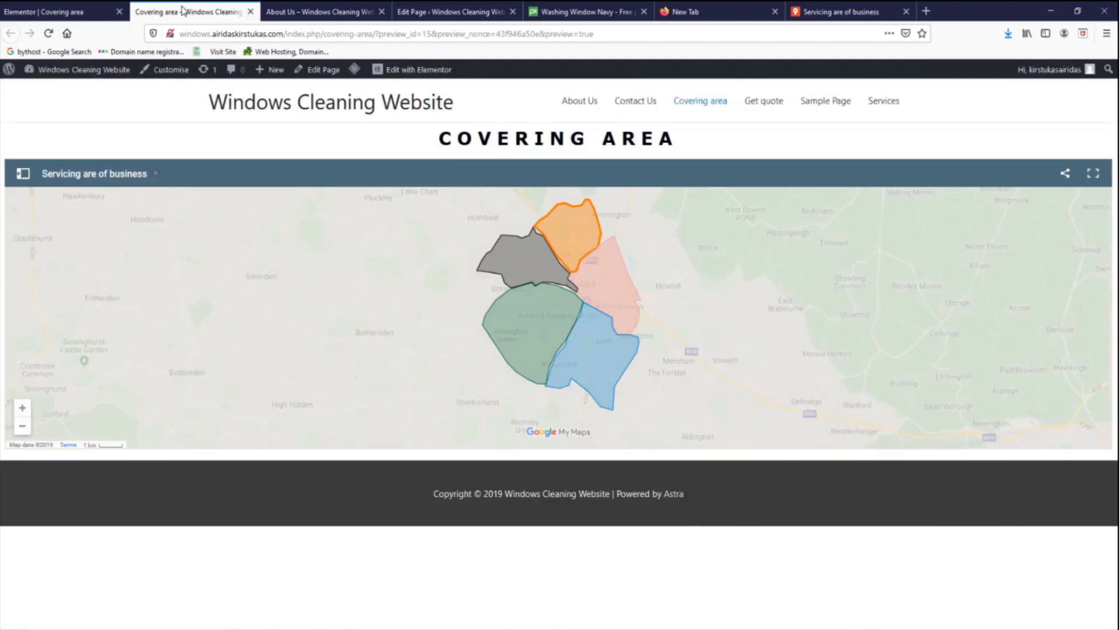
- View the names and descriptions of the green, grey, pink and blue areas on the embedded map
left_click(559, 328)
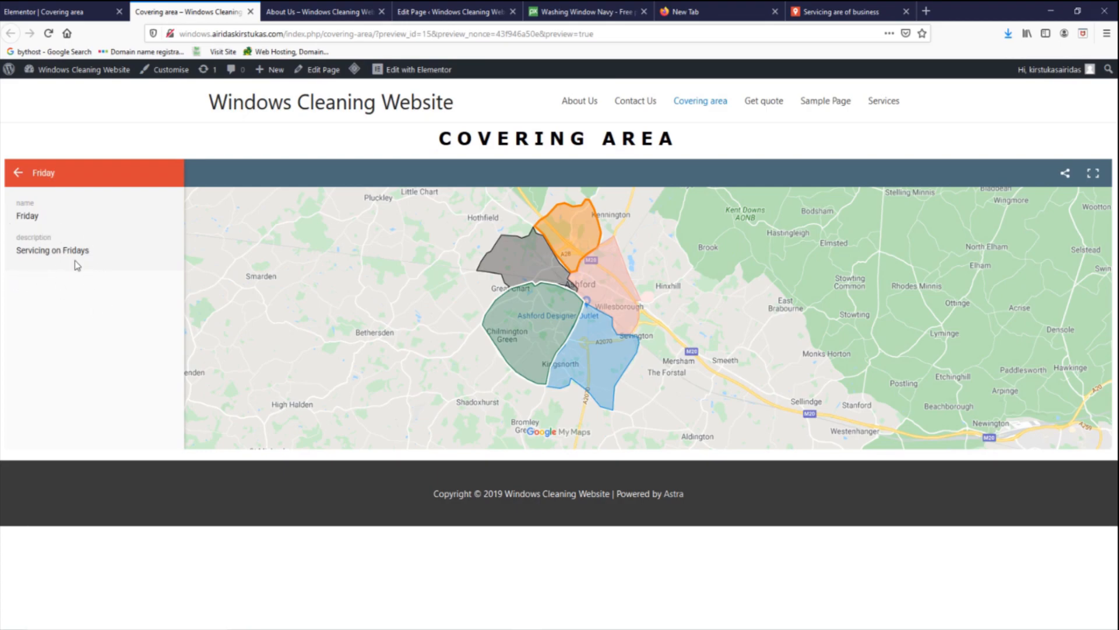
left_click(516, 252)
left_click(607, 277)
left_click(611, 280)
left_click(612, 346)
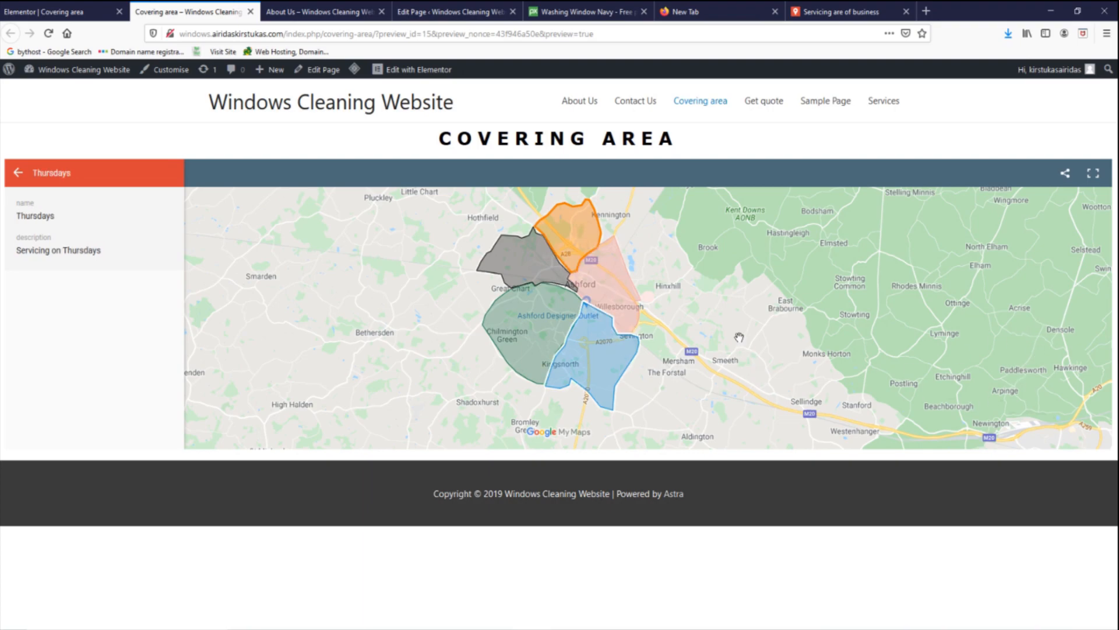
- Examine the embedded map's area boundaries around Ashford up close, and show and hide its layer list
scroll(739, 337, "up", 1)
left_click_drag(540, 325, 704, 389)
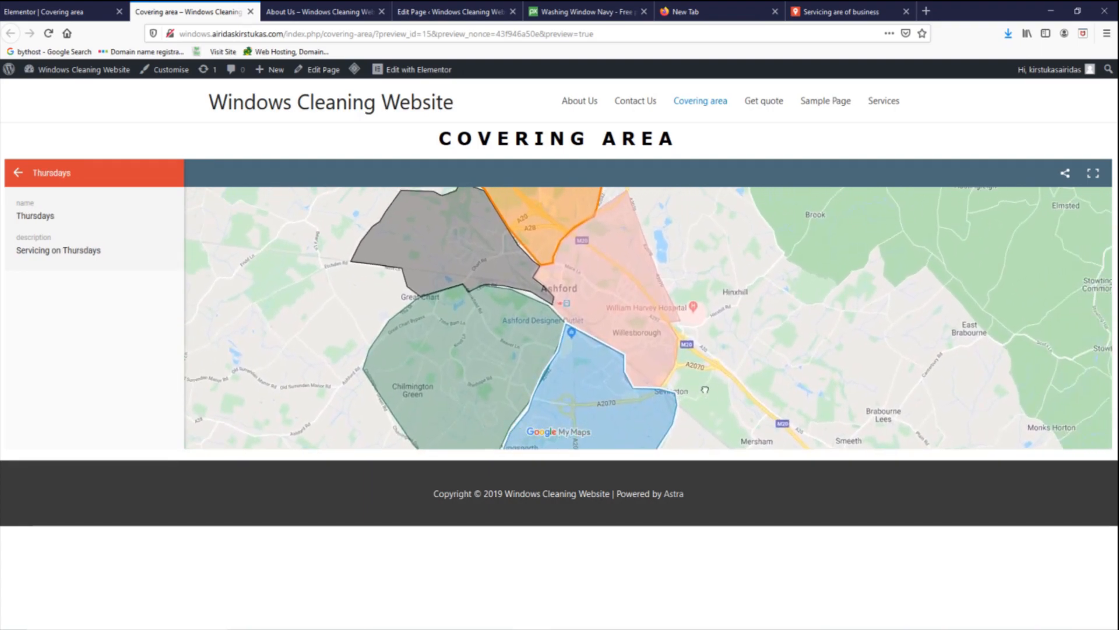
scroll(705, 388, "up", 3)
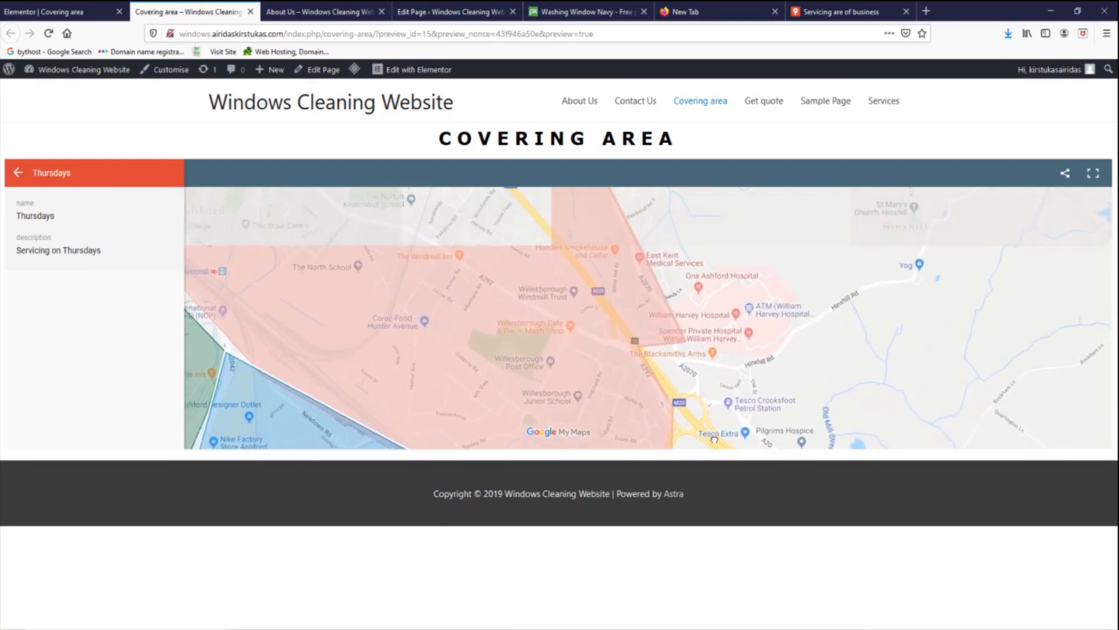
left_click(19, 175)
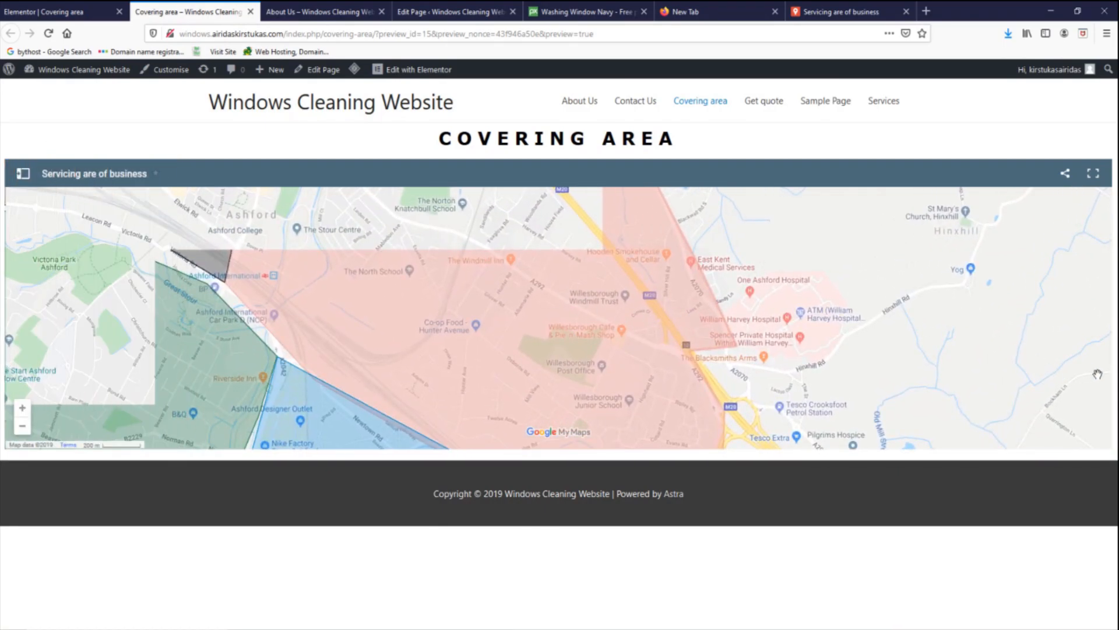
scroll(1078, 384, "down", 1)
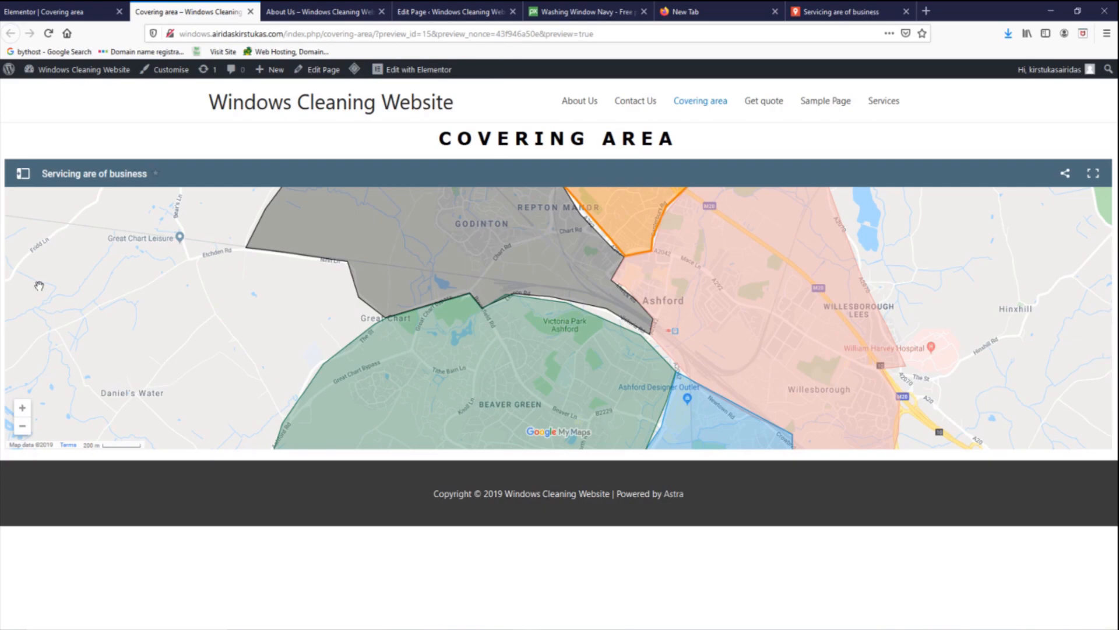
left_click(22, 408)
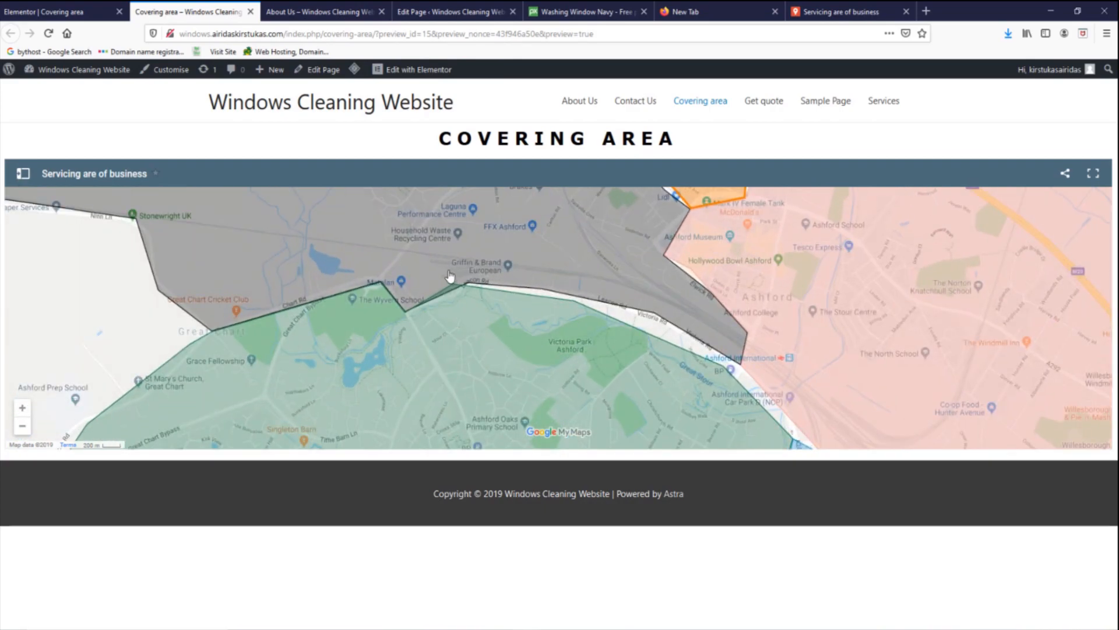
left_click_drag(449, 276, 495, 355)
left_click(21, 177)
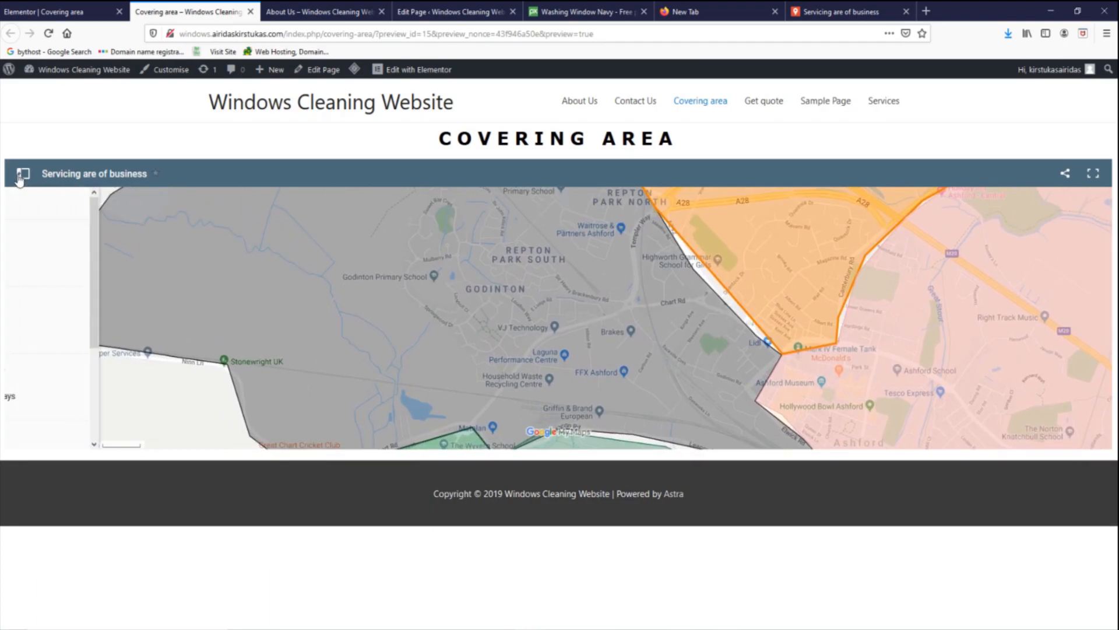
left_click(20, 177)
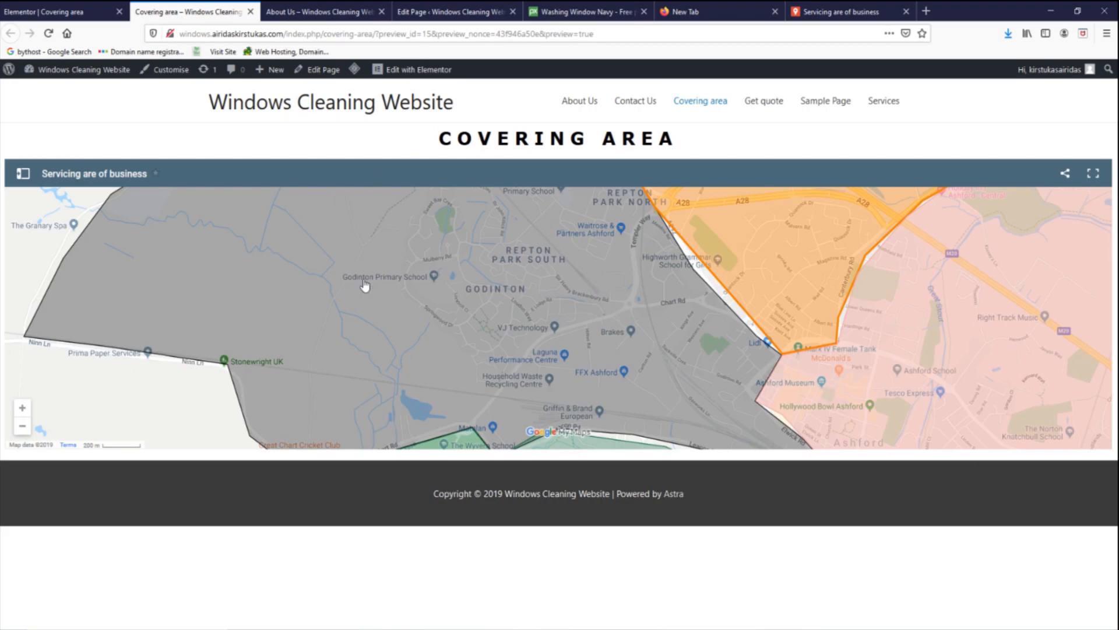
- Switch back to the Elementor editor, set the embedded map's iframe height to 880, and update the page
left_click(82, 12)
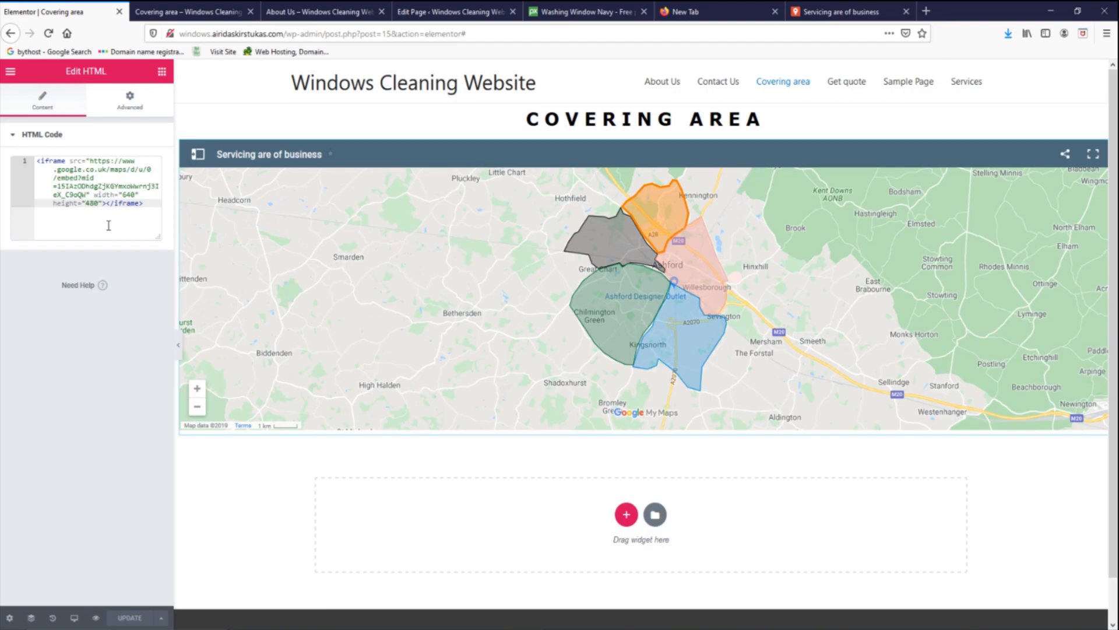
key("BackSpace")
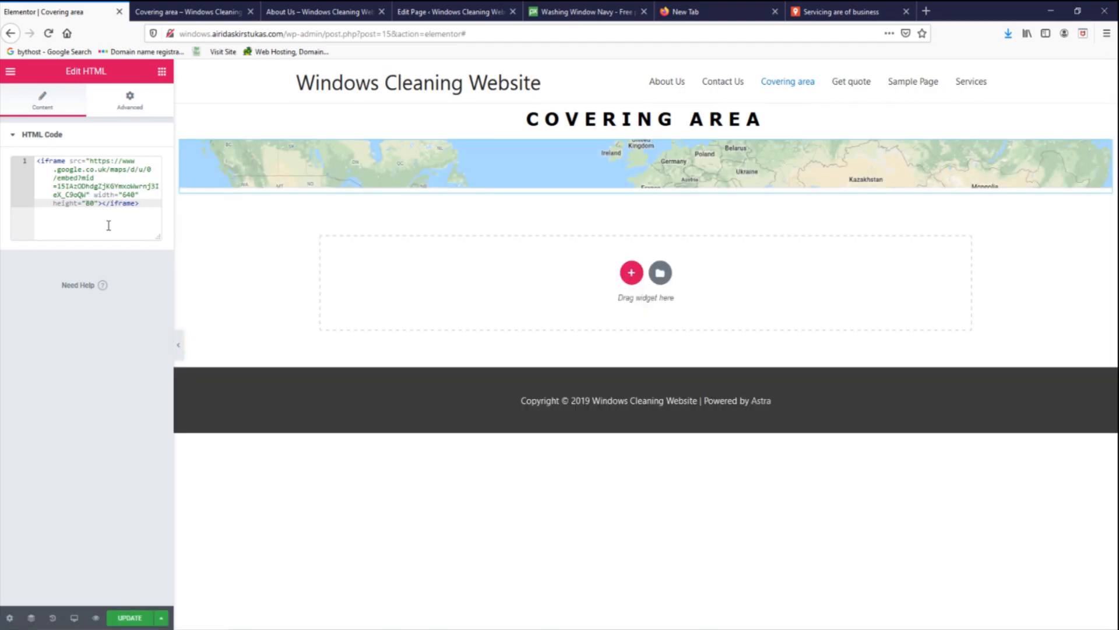
type("8")
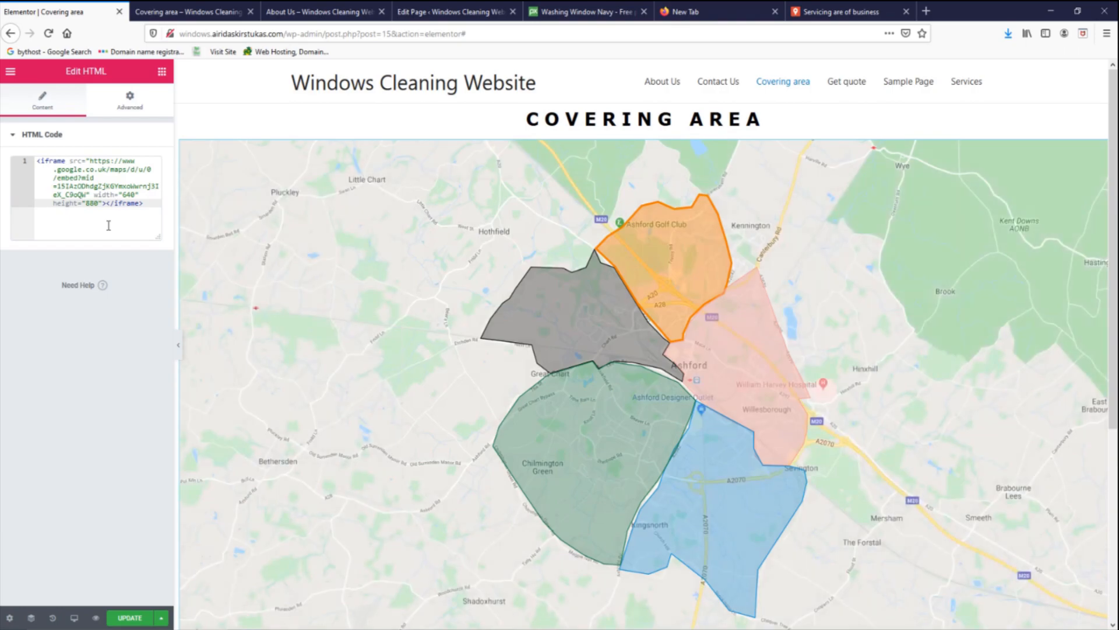
left_click(155, 615)
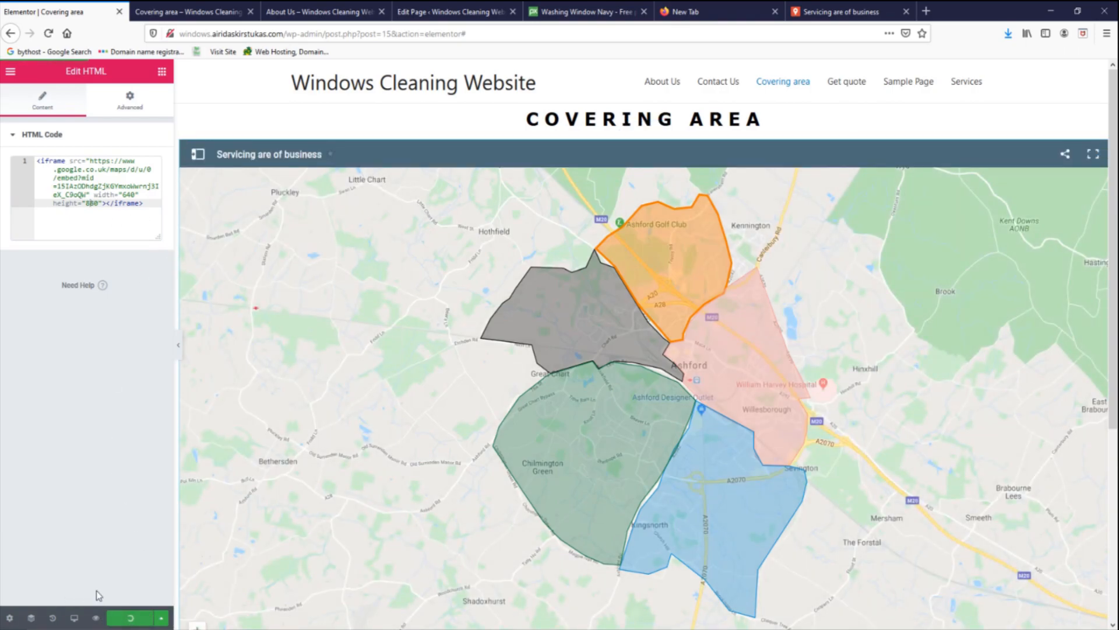
- Preview the taller map on the Covering area page, examine the grey and orange areas up close, and open its layer list
left_click(175, 11)
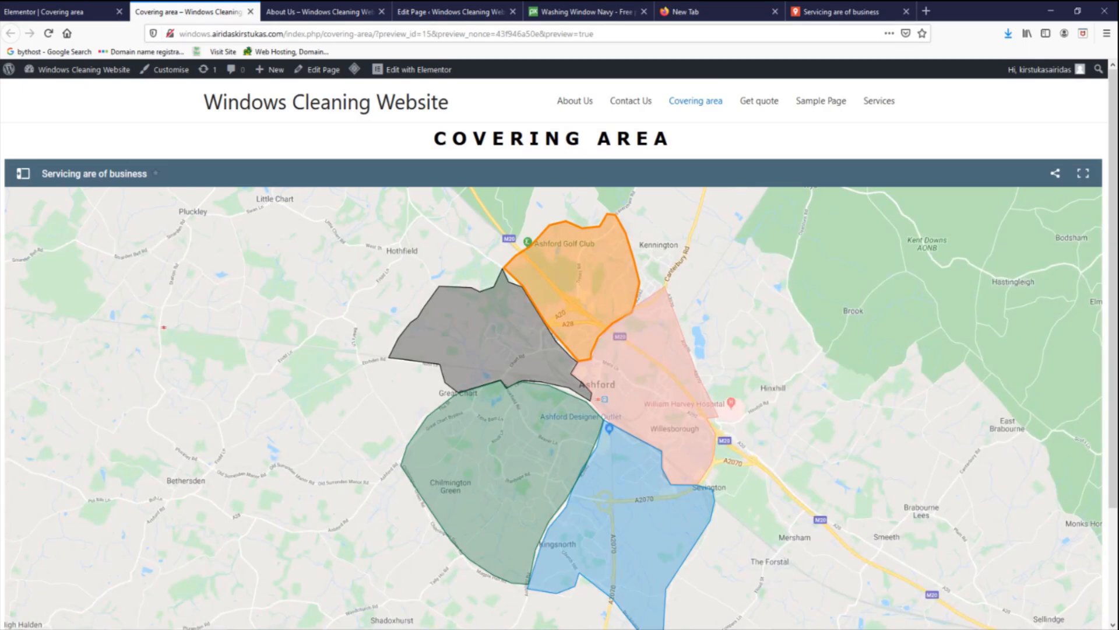
scroll(1110, 245, "down", 3)
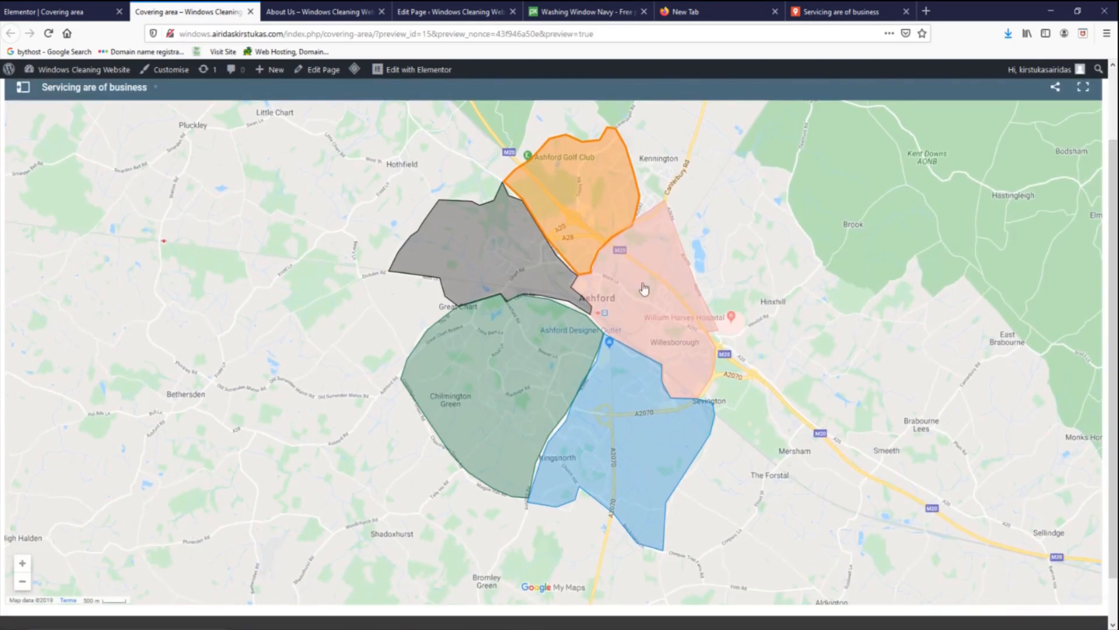
scroll(600, 282, "up", 3)
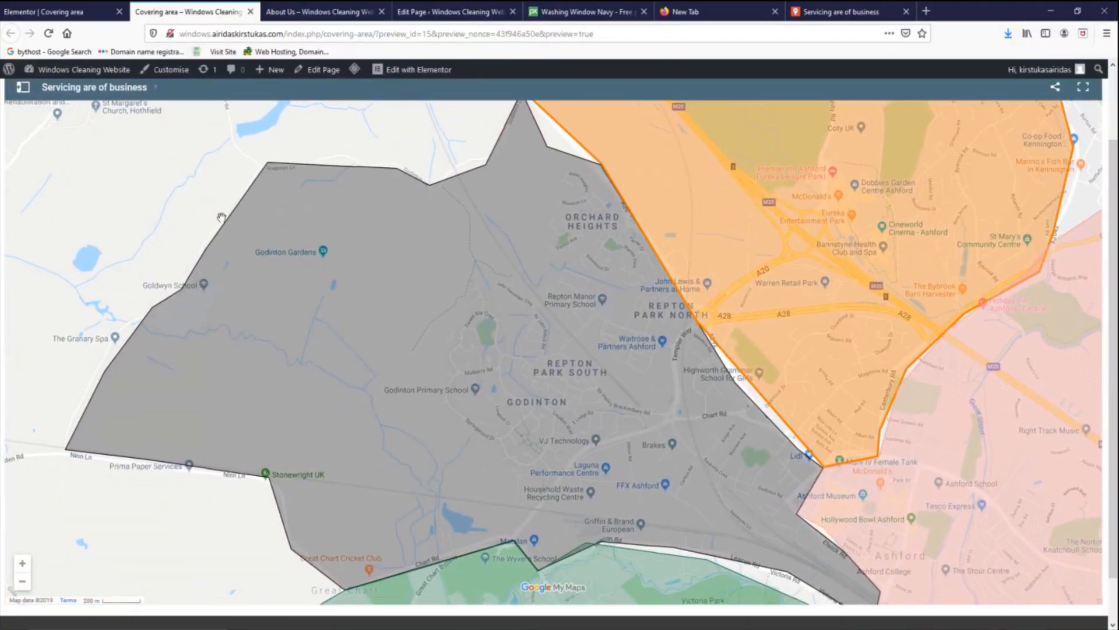
left_click_drag(688, 454, 649, 439)
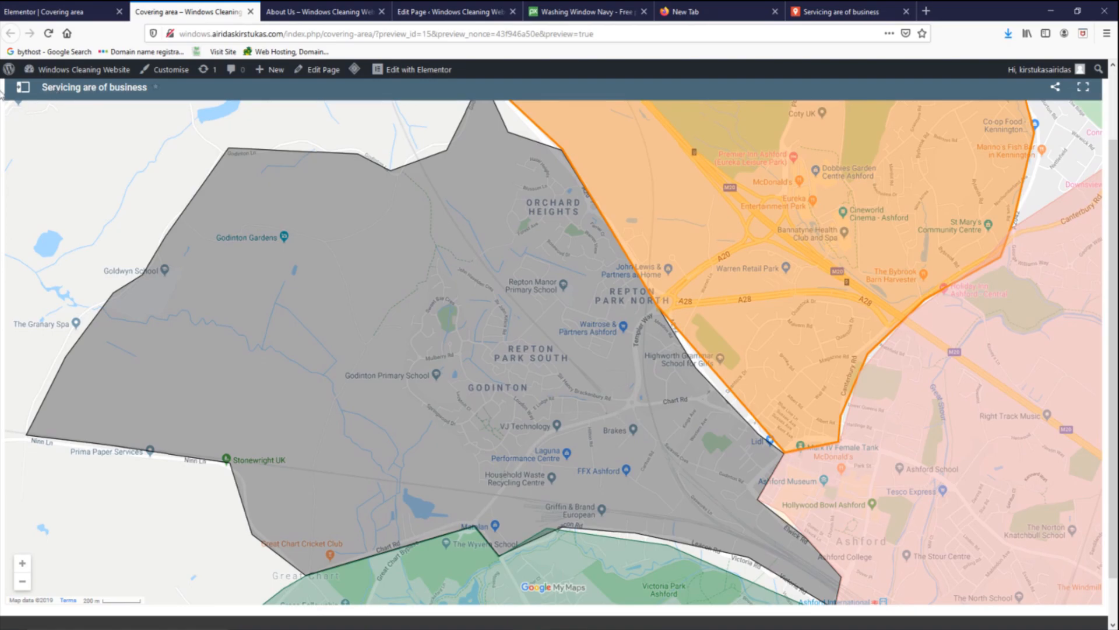
left_click(23, 88)
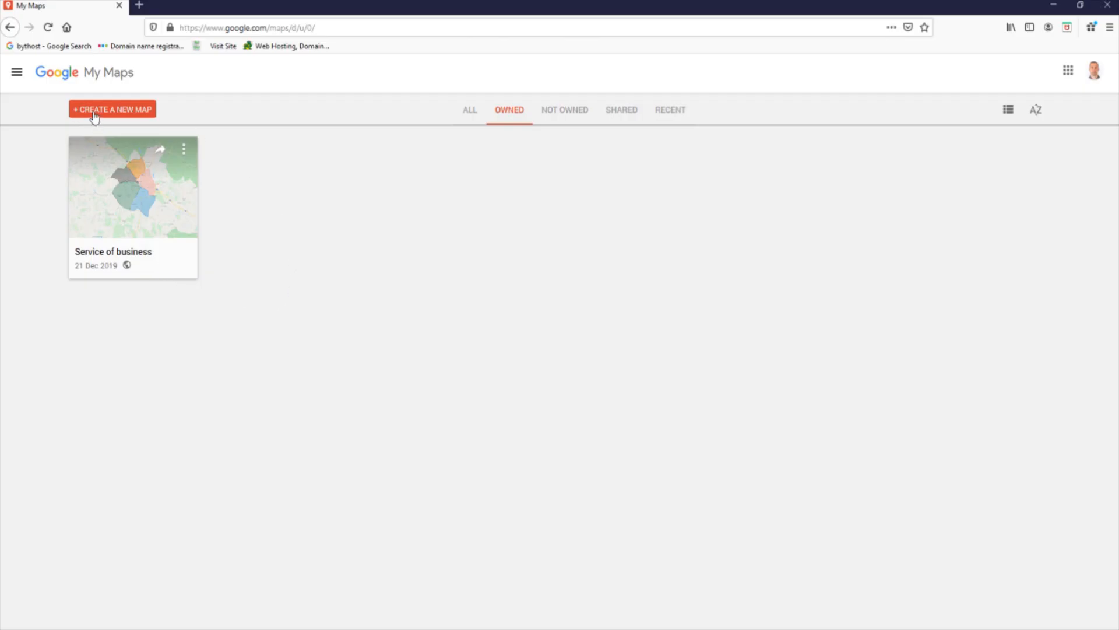
- Create a new blank map in Google My Maps to cover the United Kingdom
left_click(93, 114)
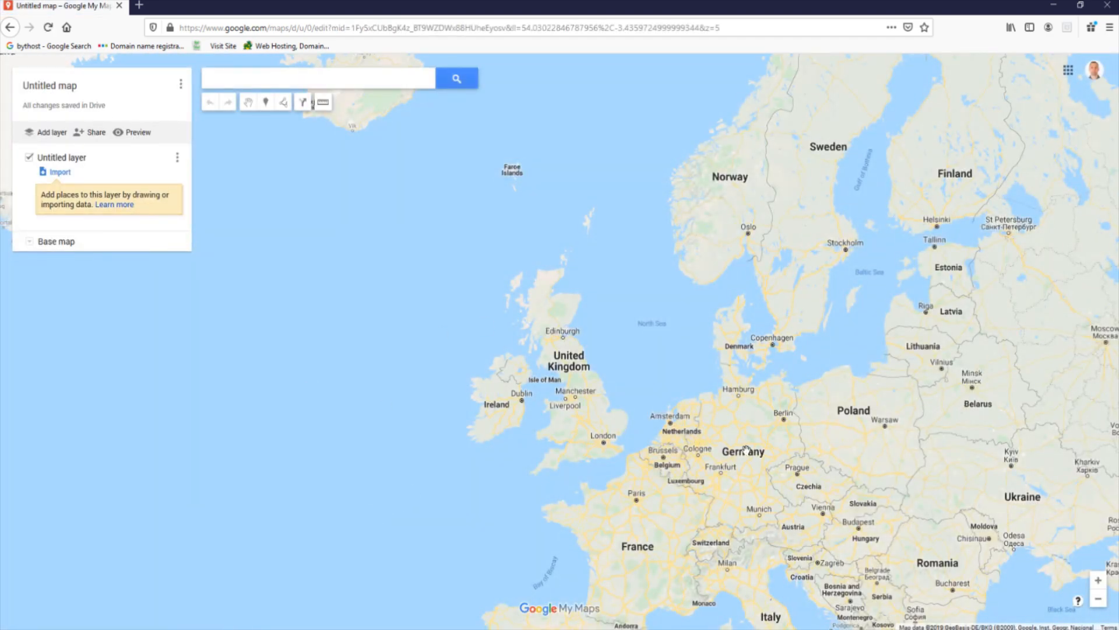
left_click(1098, 581)
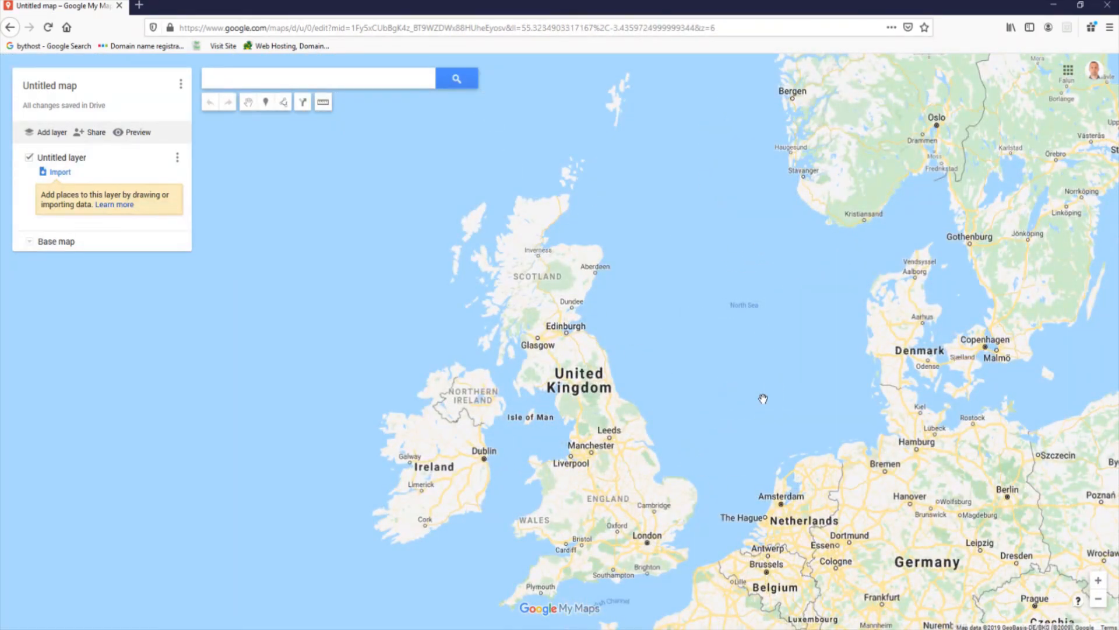
left_click_drag(763, 399, 751, 305)
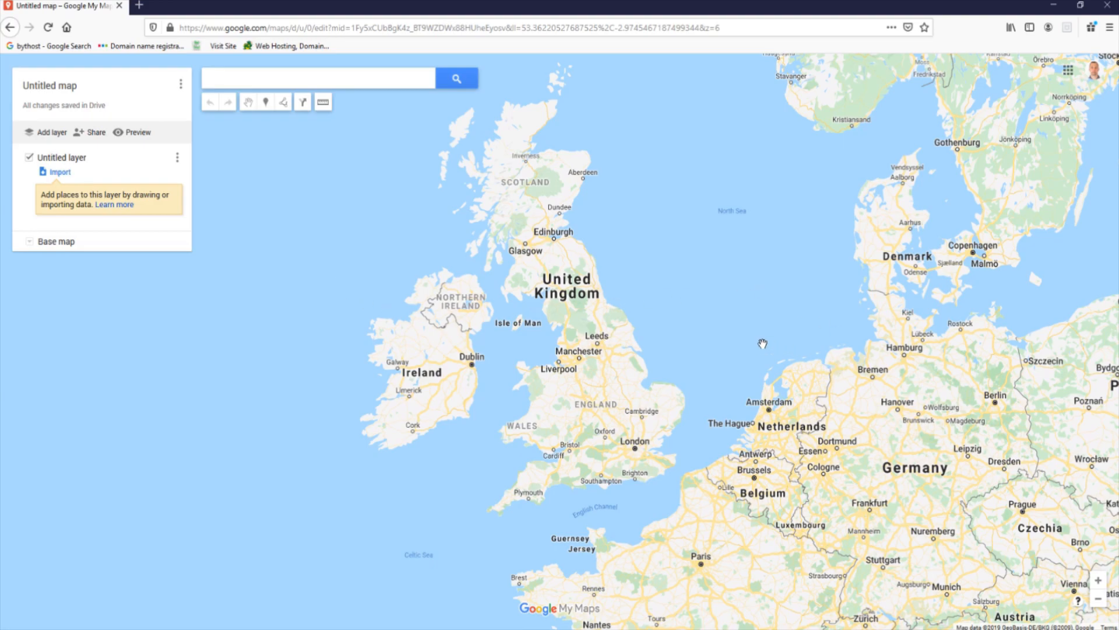
left_click(1098, 582)
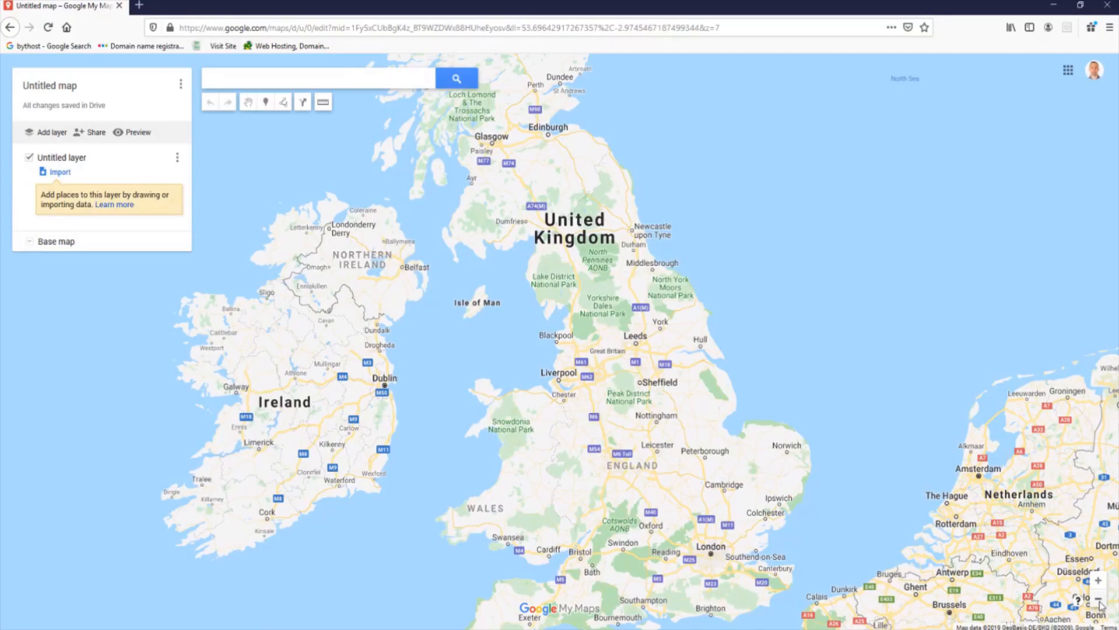
left_click(1098, 599)
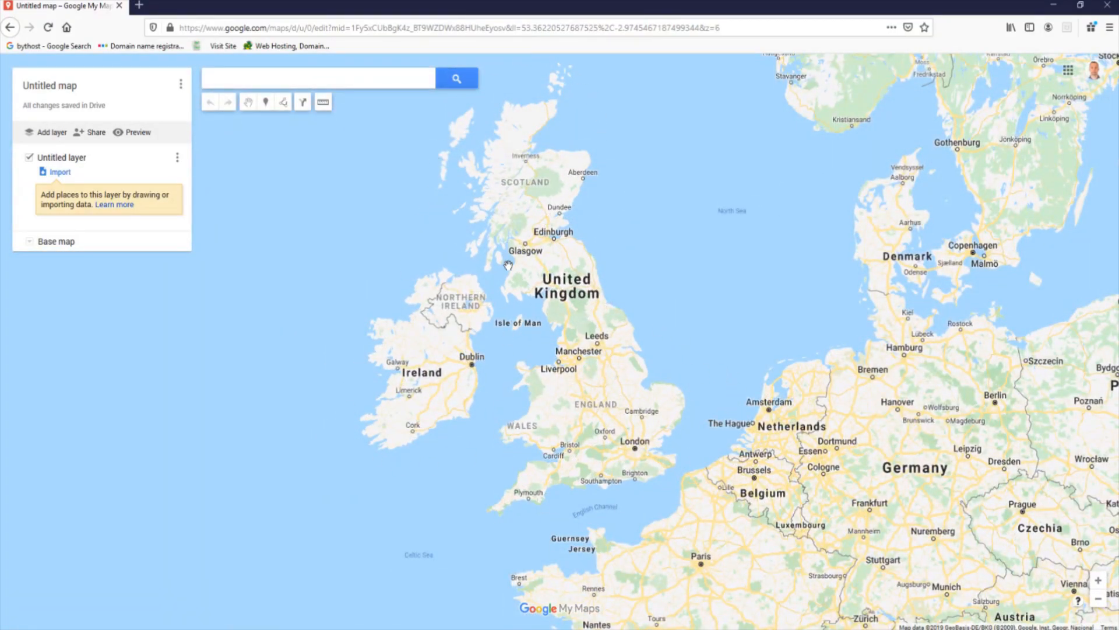
left_click_drag(687, 217, 710, 341)
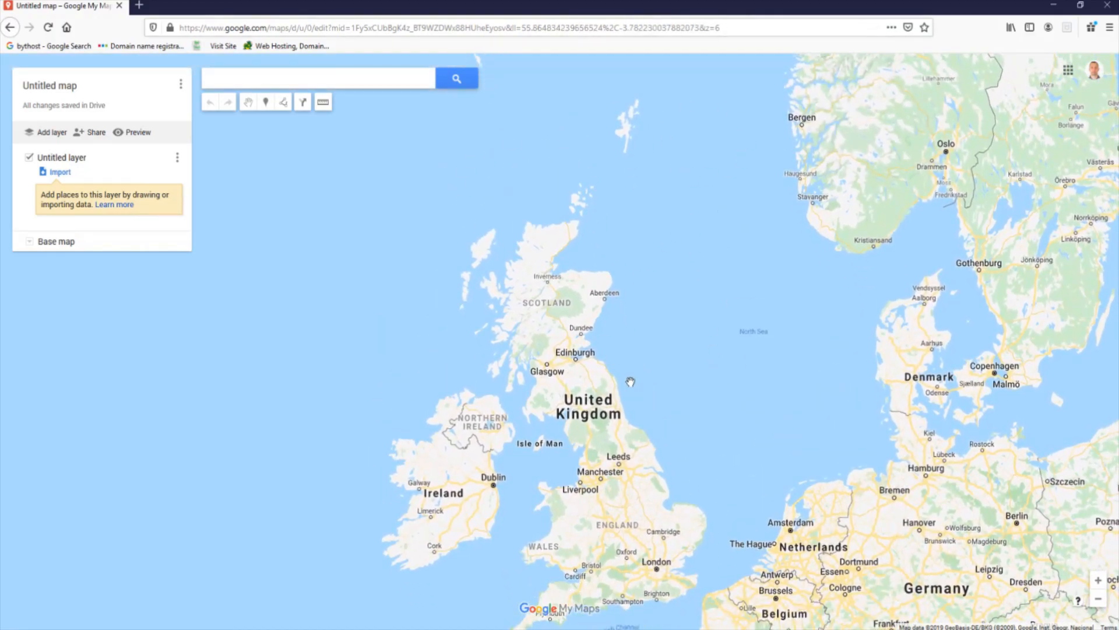
left_click_drag(630, 391, 623, 221)
left_click_drag(724, 233, 653, 217)
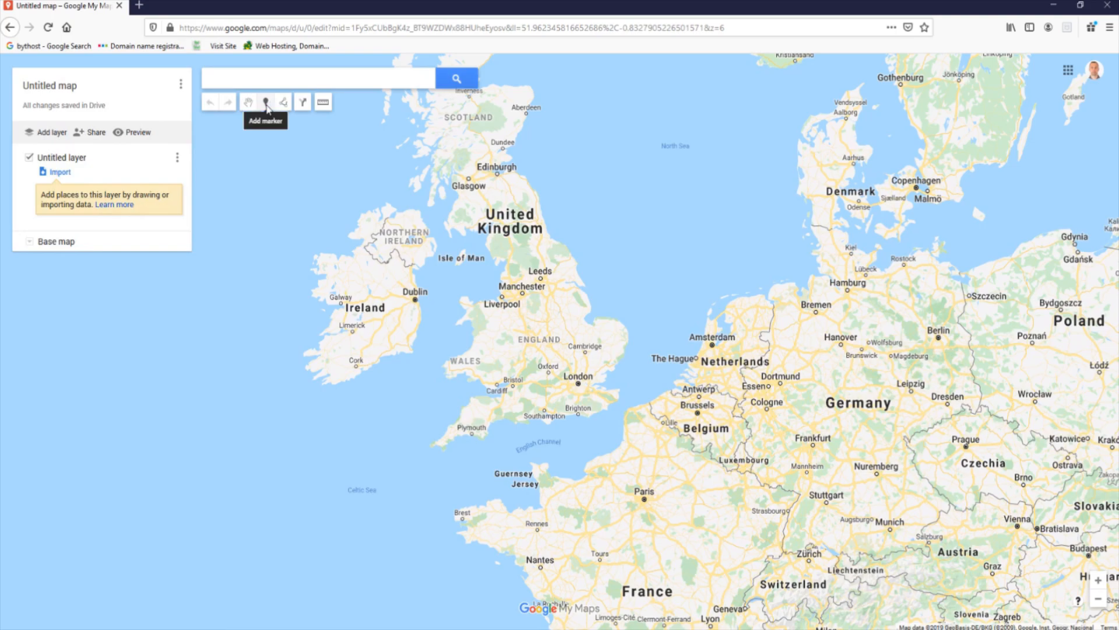
- Draw a closed four-sided area around Wales and southern England, from the Irish Sea to the English Channel
left_click(292, 105)
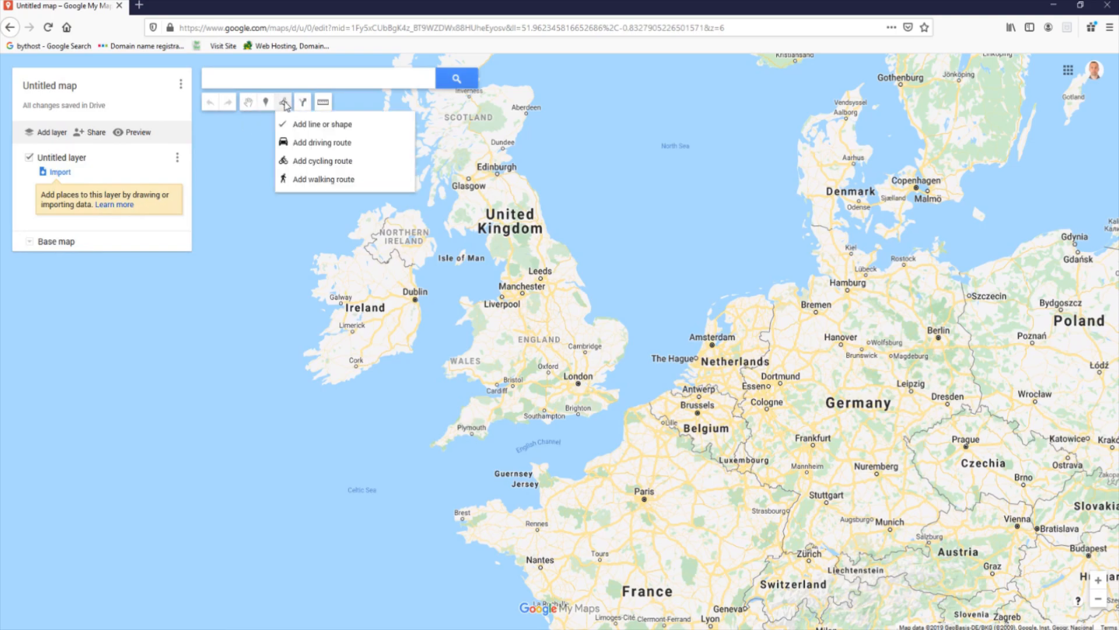
left_click(302, 123)
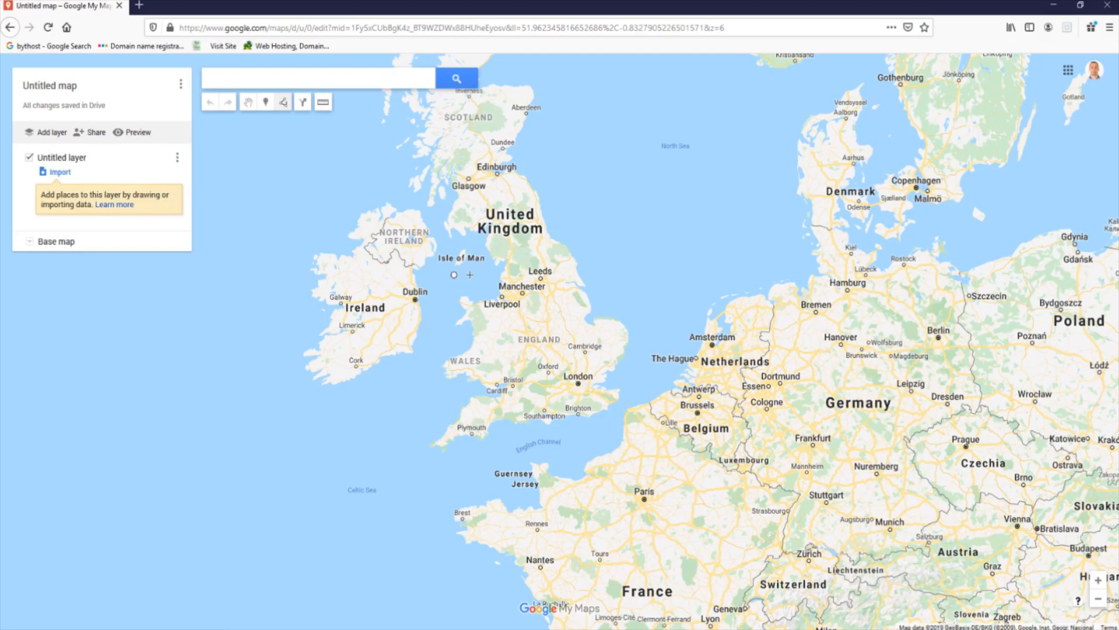
left_click(652, 263)
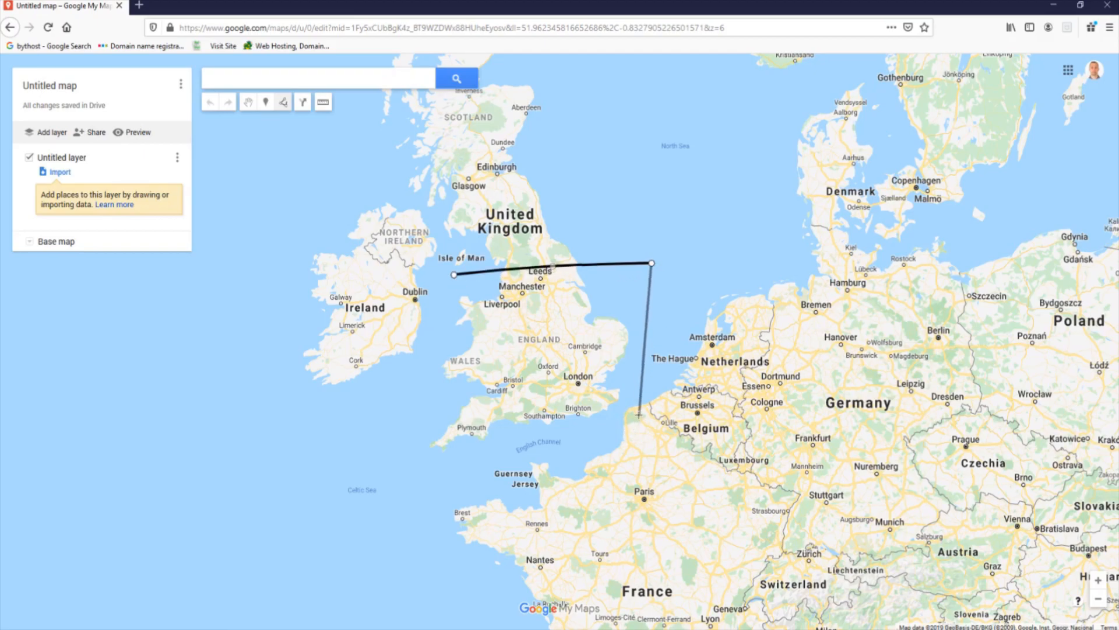
left_click(623, 411)
left_click(382, 471)
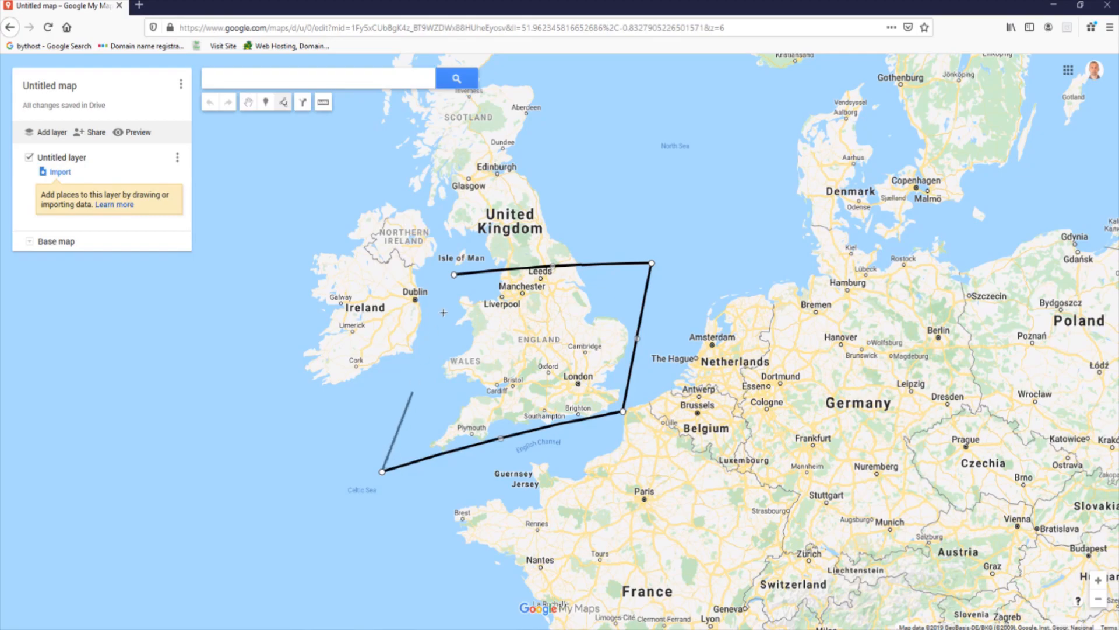
left_click(454, 275)
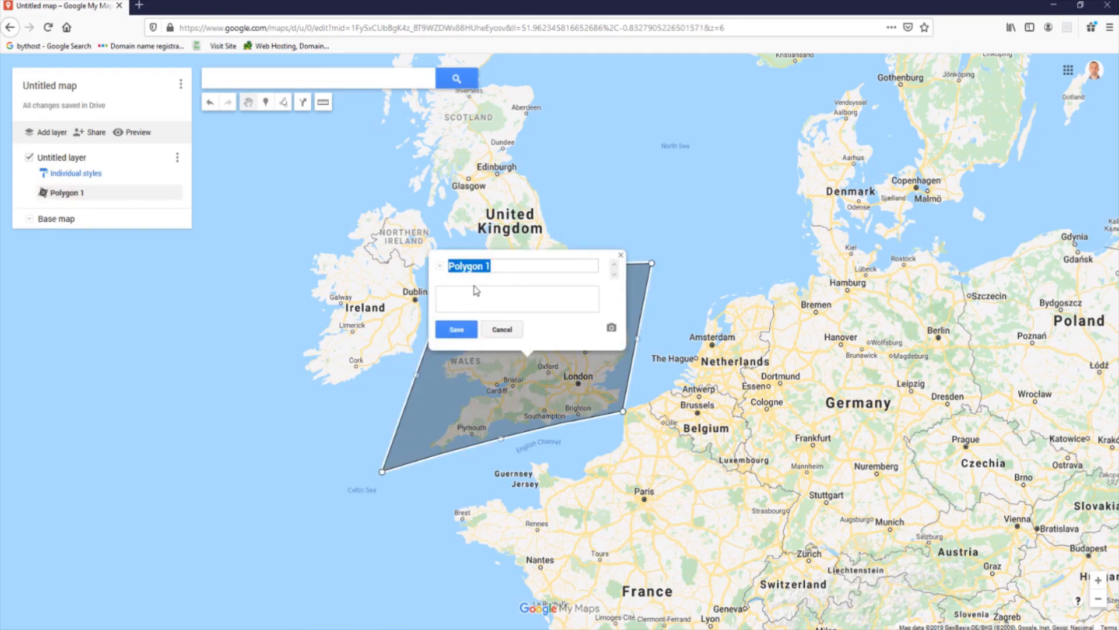
- Name the new area Price1, give it the description £4, save it, and close its details
type("Price1")
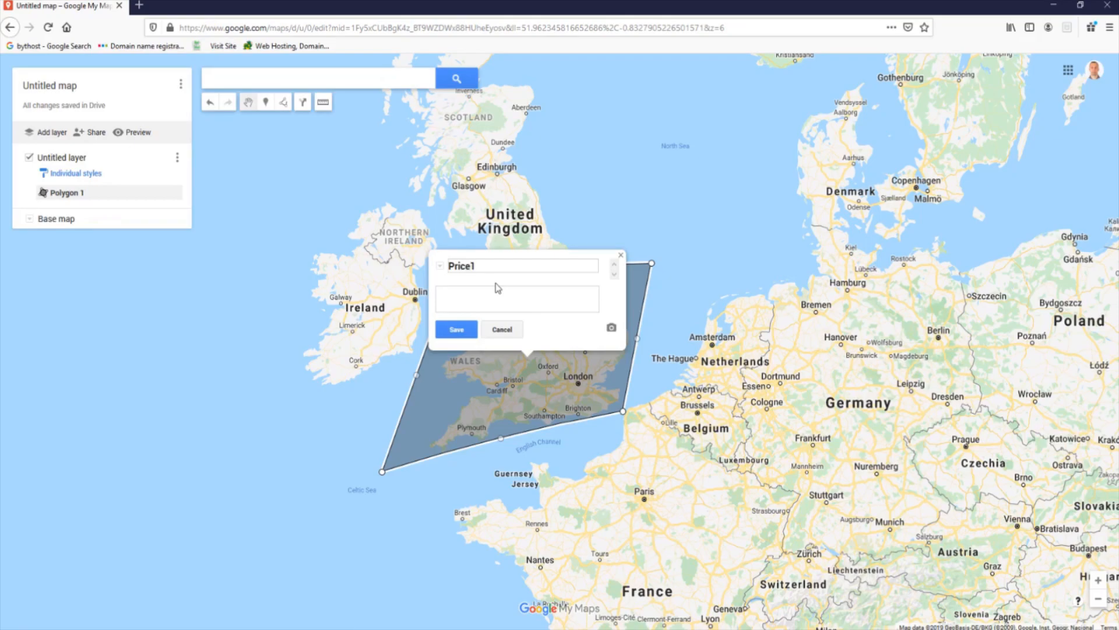
left_click(487, 300)
left_click(455, 333)
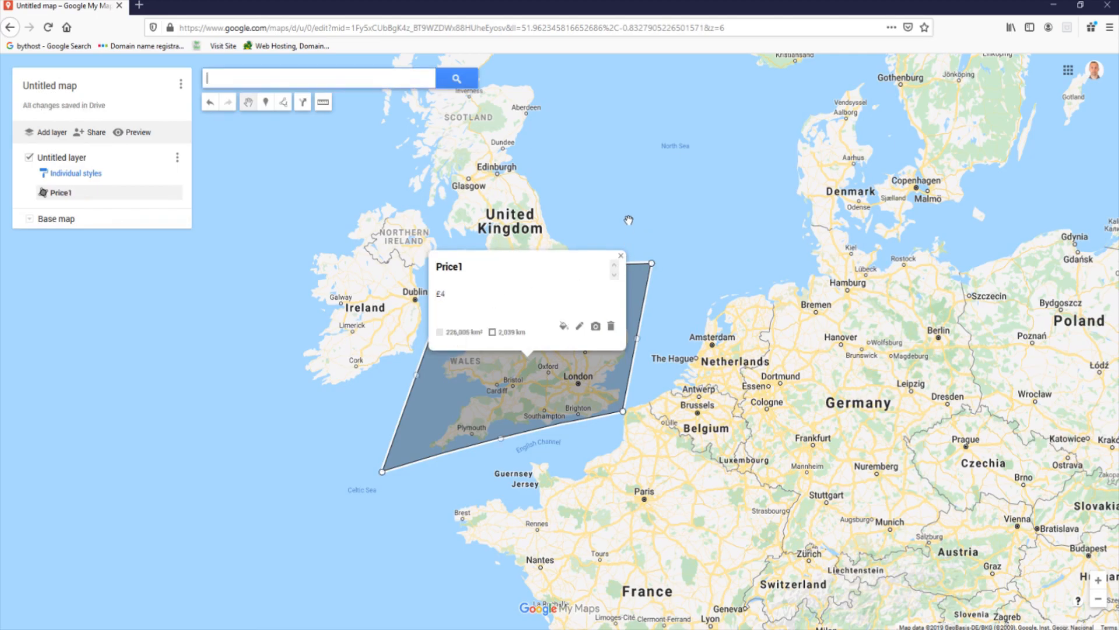
left_click(604, 245)
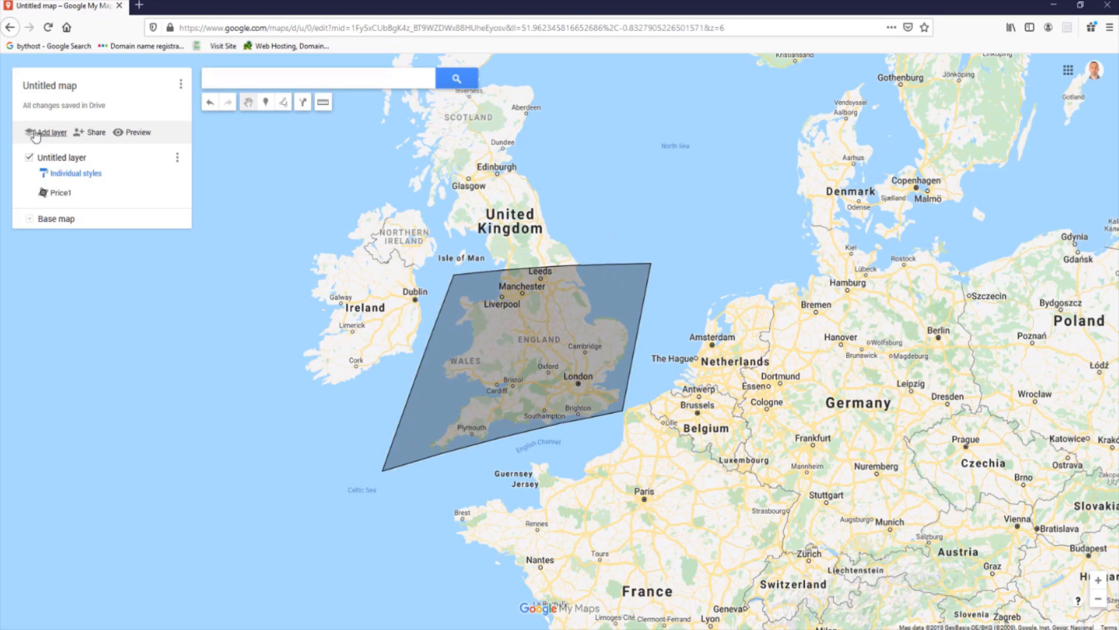
- Add a second layer and draw a closed area around Scotland and northern England that shares the Price1 area's northern edge
left_click(38, 134)
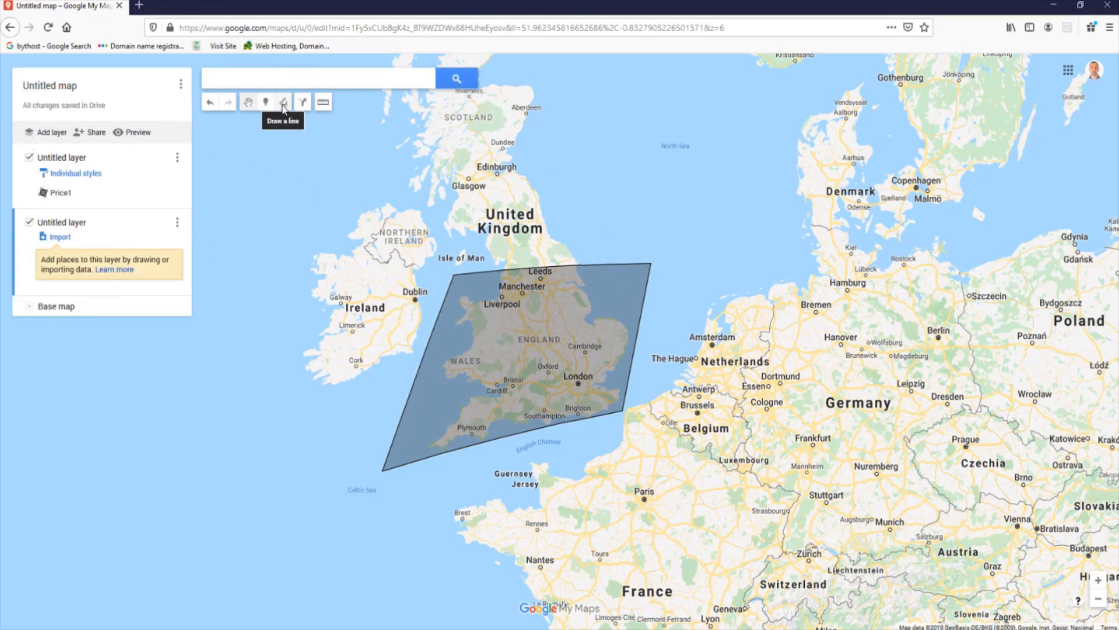
left_click(284, 108)
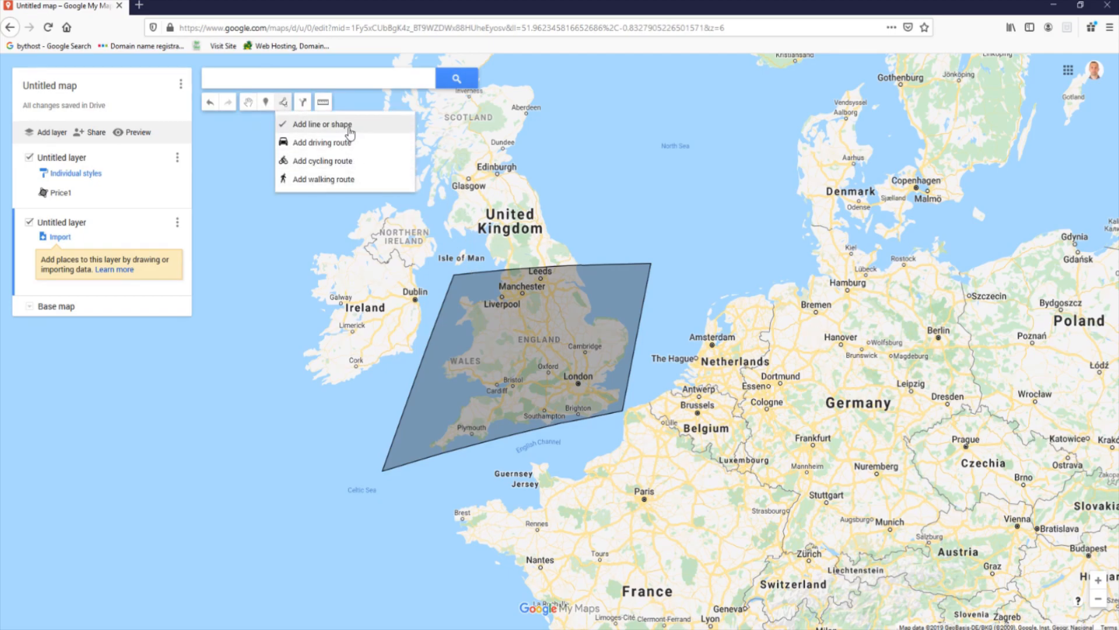
left_click(349, 126)
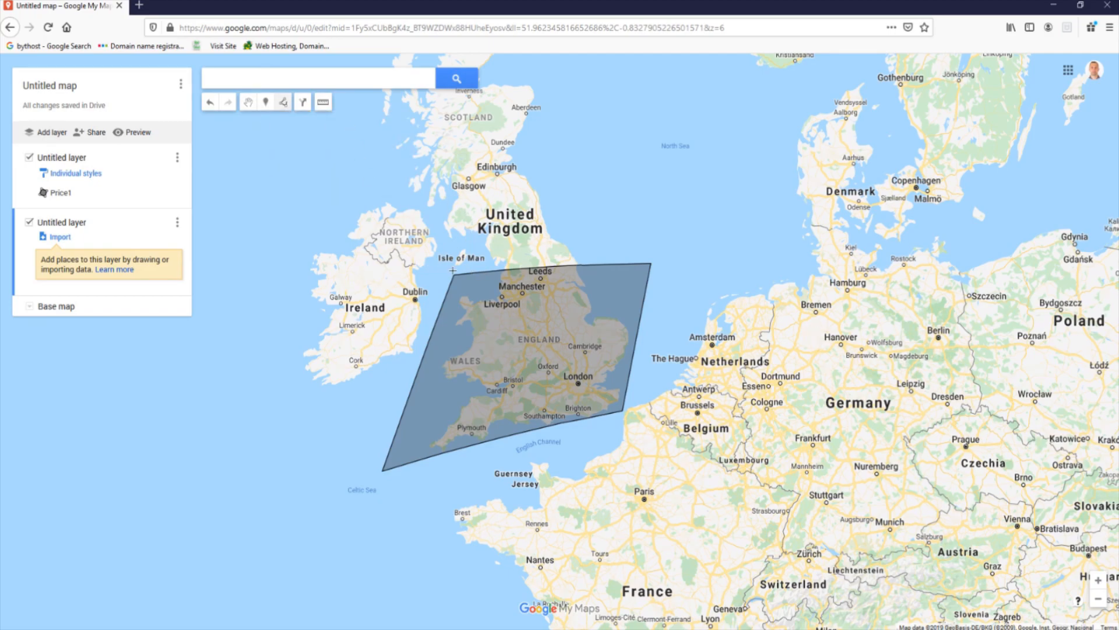
scroll(650, 188, "up", 1)
scroll(650, 188, "down", 1)
scroll(641, 175, "down", 1)
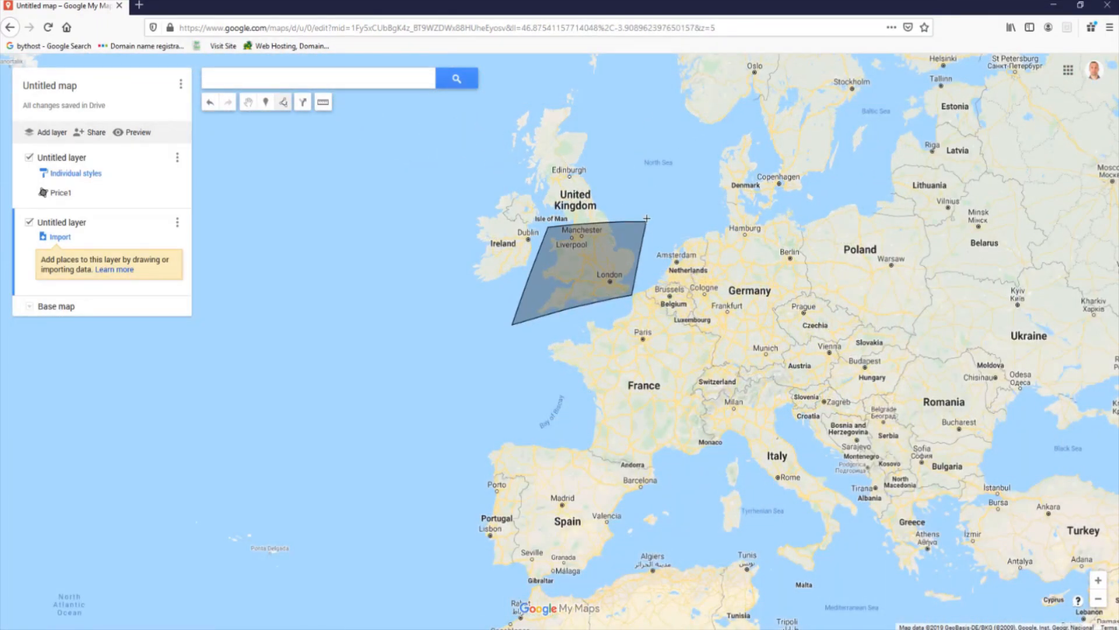
left_click(493, 138)
left_click(576, 67)
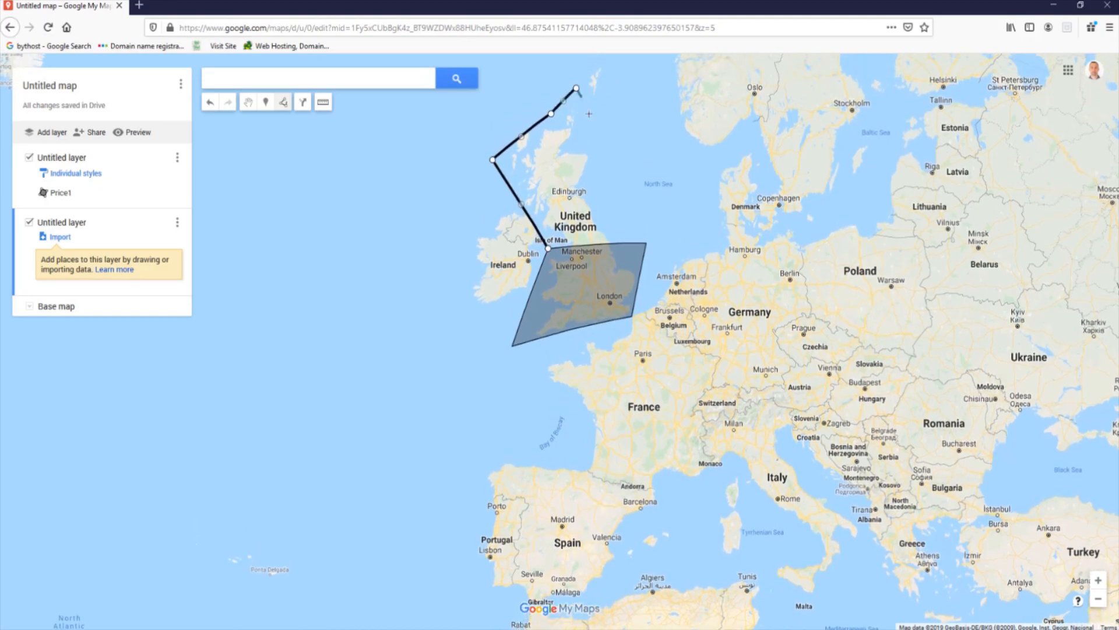
left_click(647, 243)
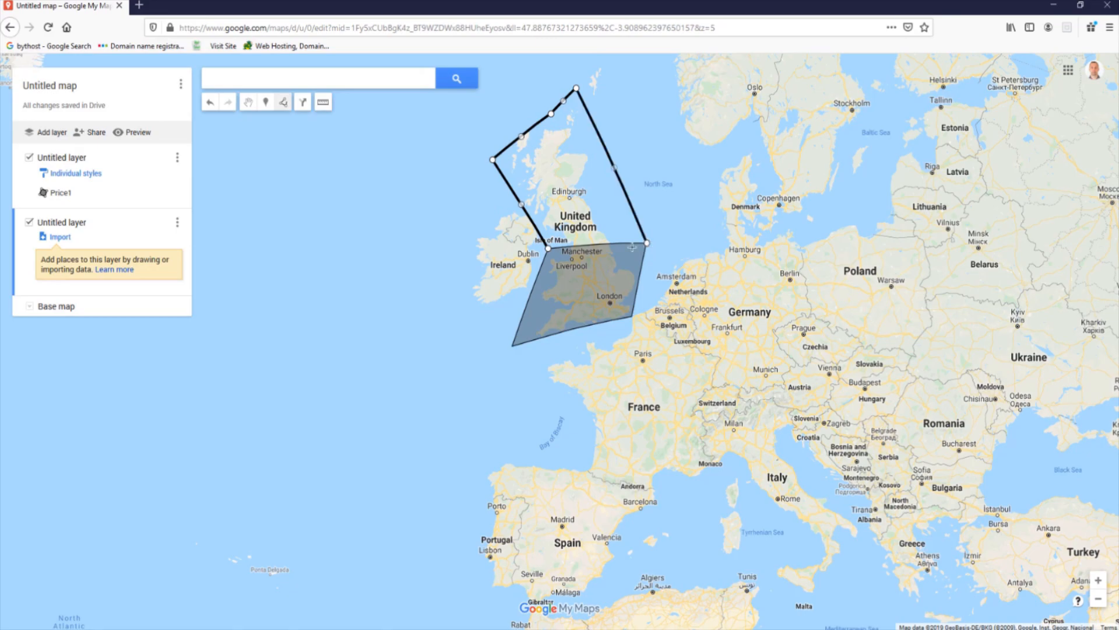
left_click(548, 248)
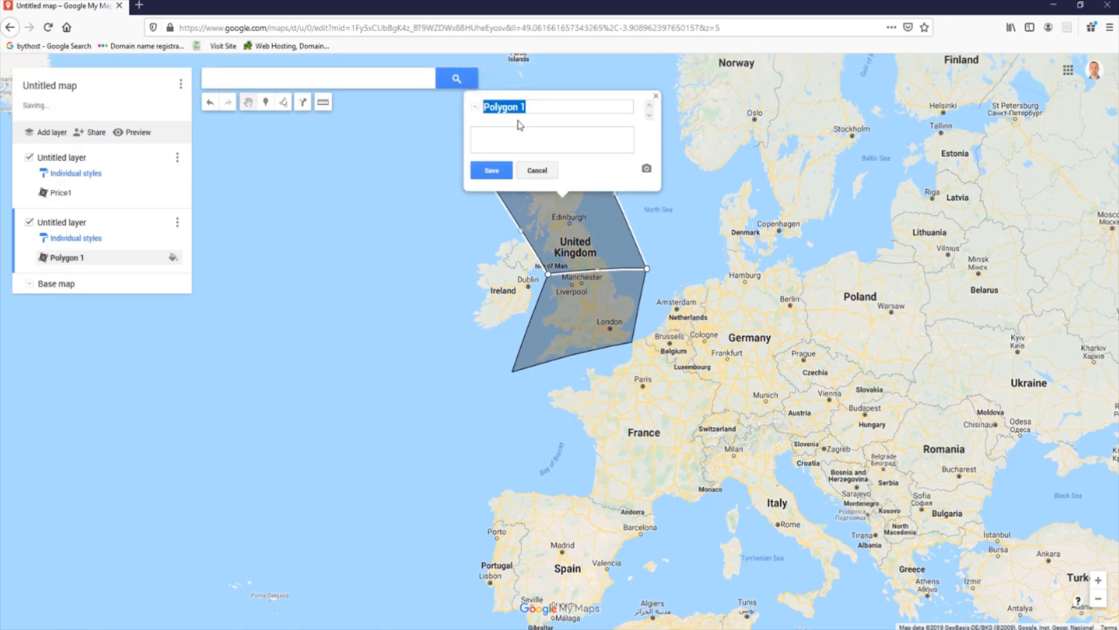
- Name the northern area Price2 with the description £6, save it, and colour it orange
type("Price2")
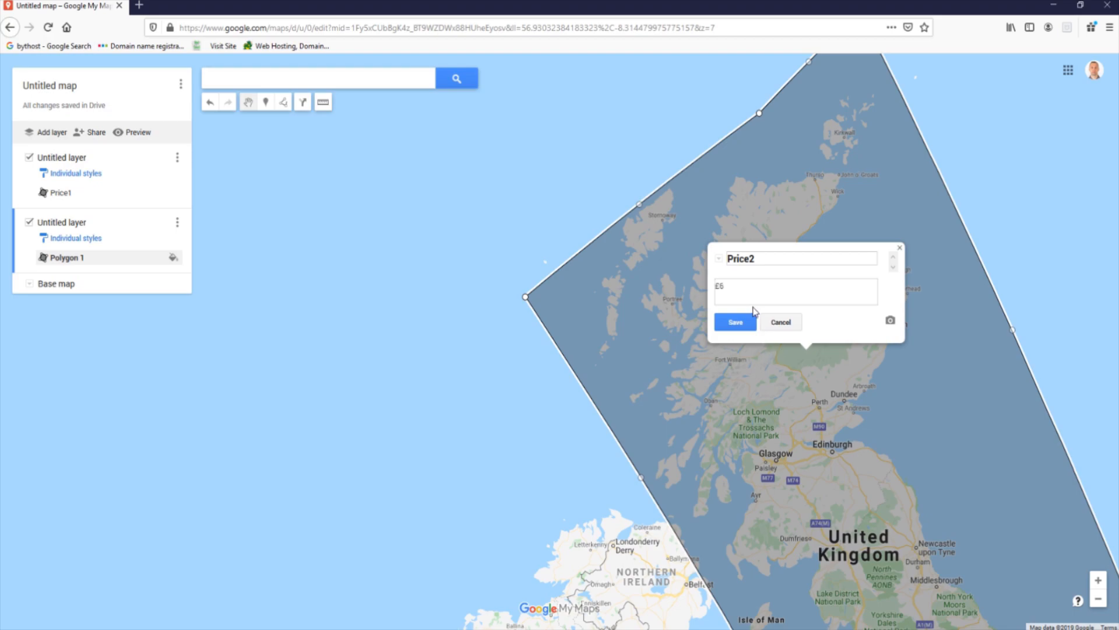
left_click(746, 322)
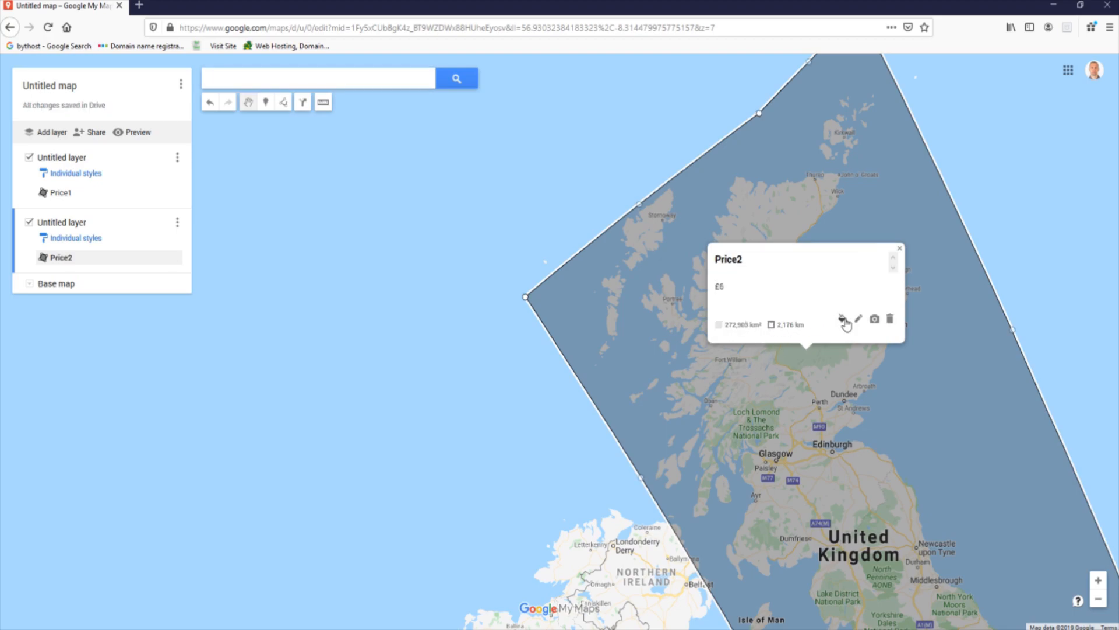
left_click(842, 319)
left_click(879, 328)
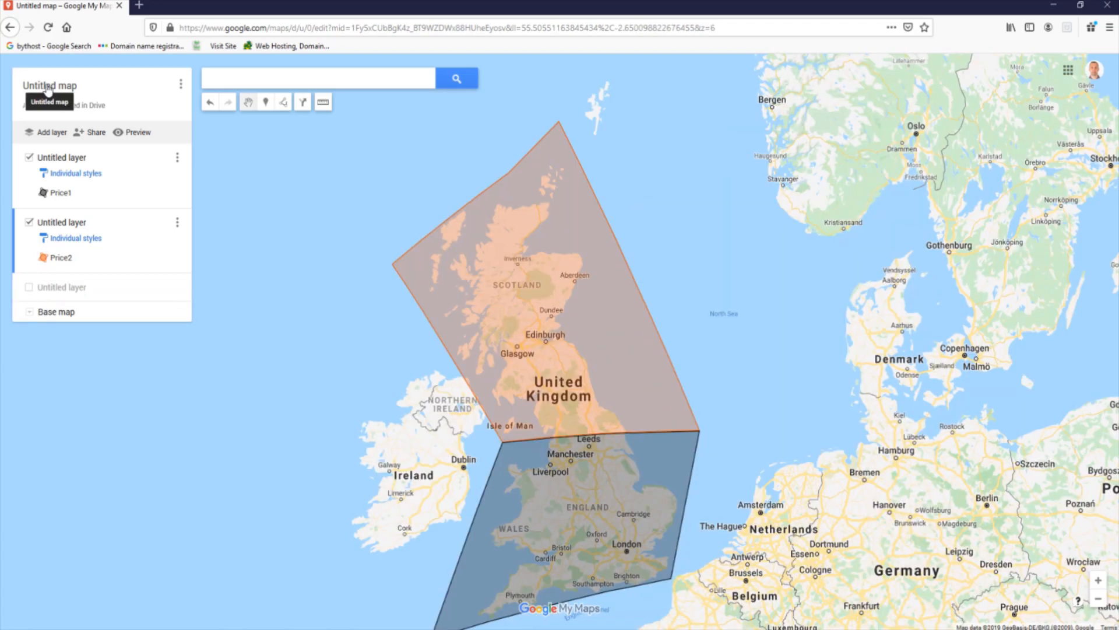
- Change the untitled map's title to My and save it
left_click(48, 87)
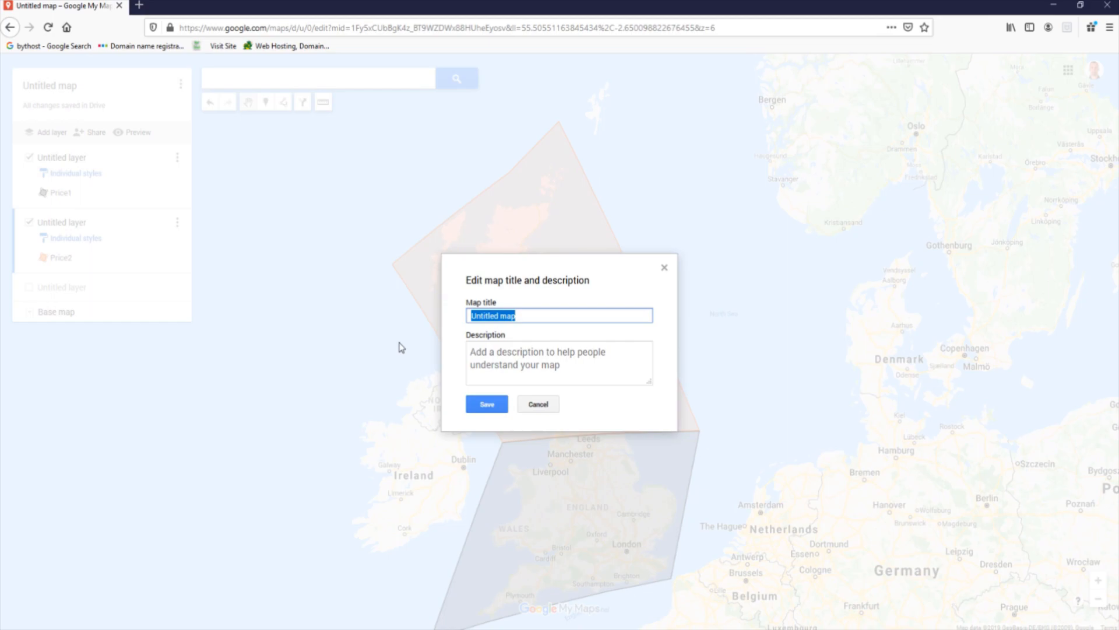
type("My")
left_click(486, 404)
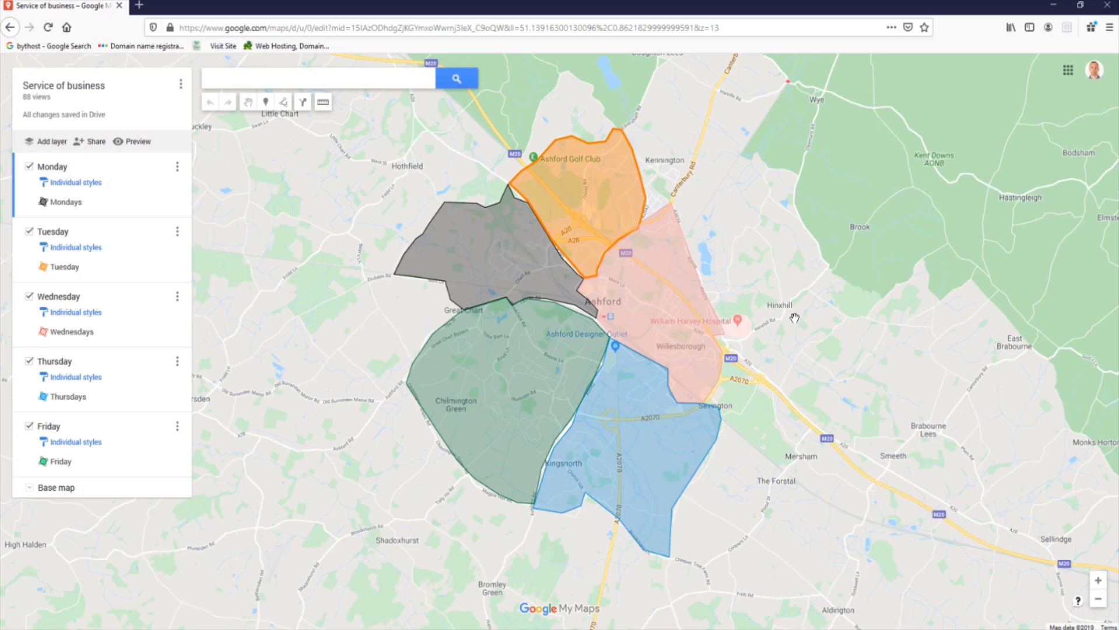